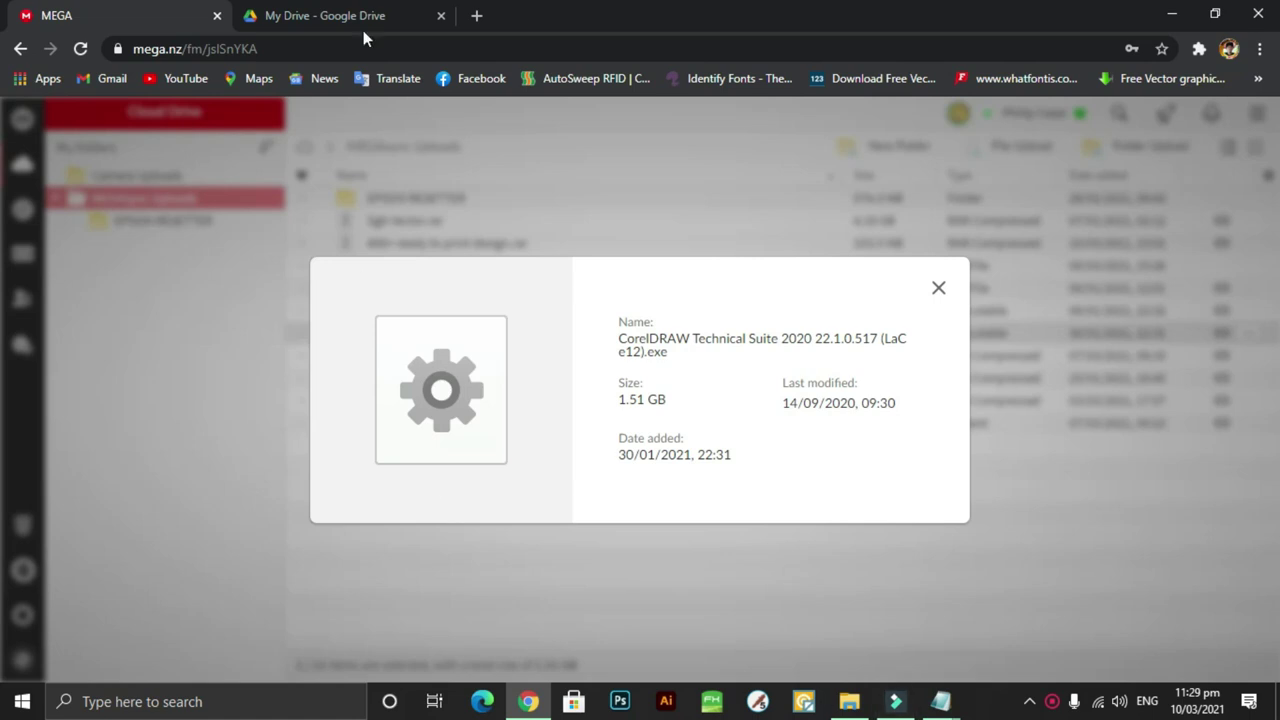
- Look through My Drive in Google Drive for the archive CTO 630 Plugins to Corel 2020.rar, and return to the desktop
left_click(380, 16)
scroll(525, 475, "down", 12)
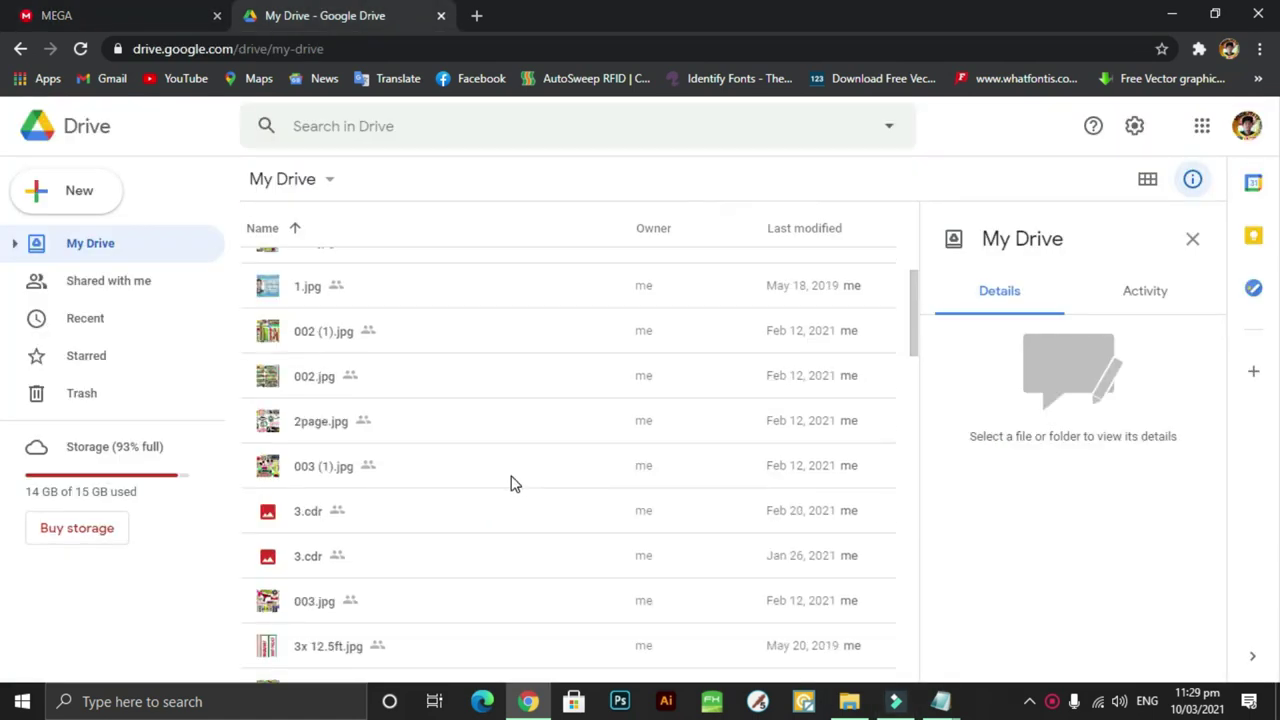
scroll(525, 487, "down", 9)
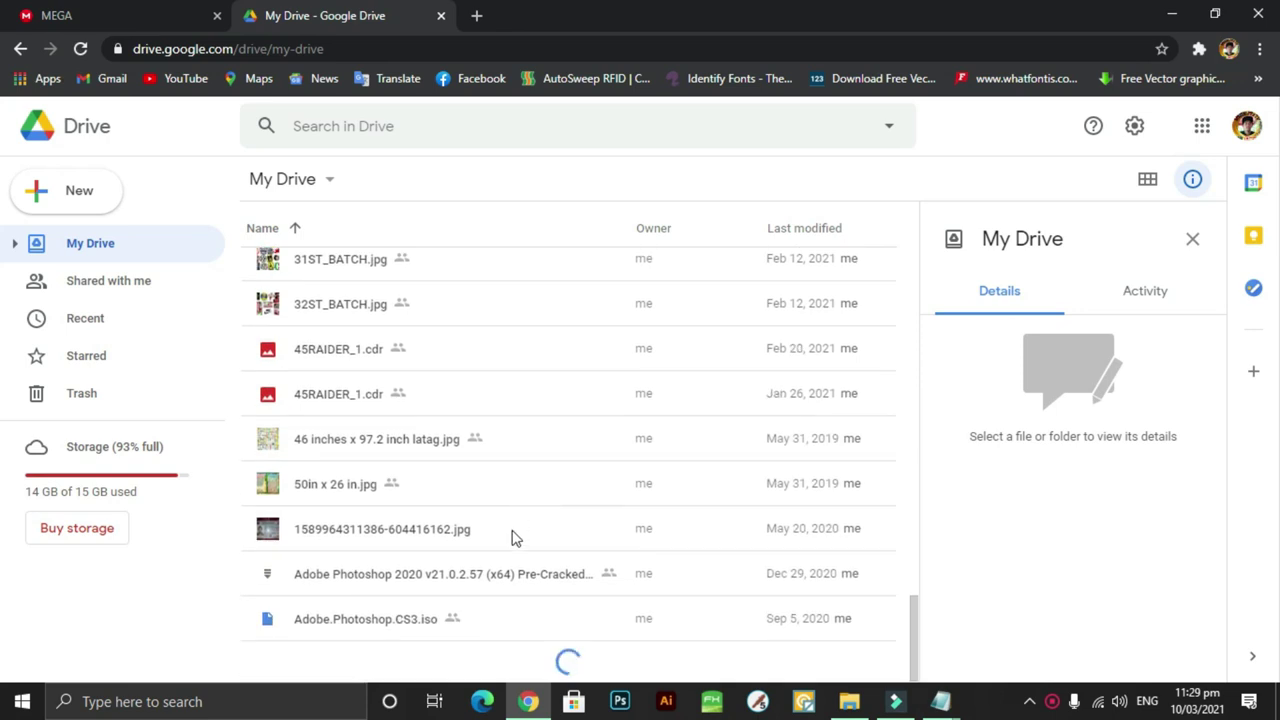
scroll(518, 487, "down", 8)
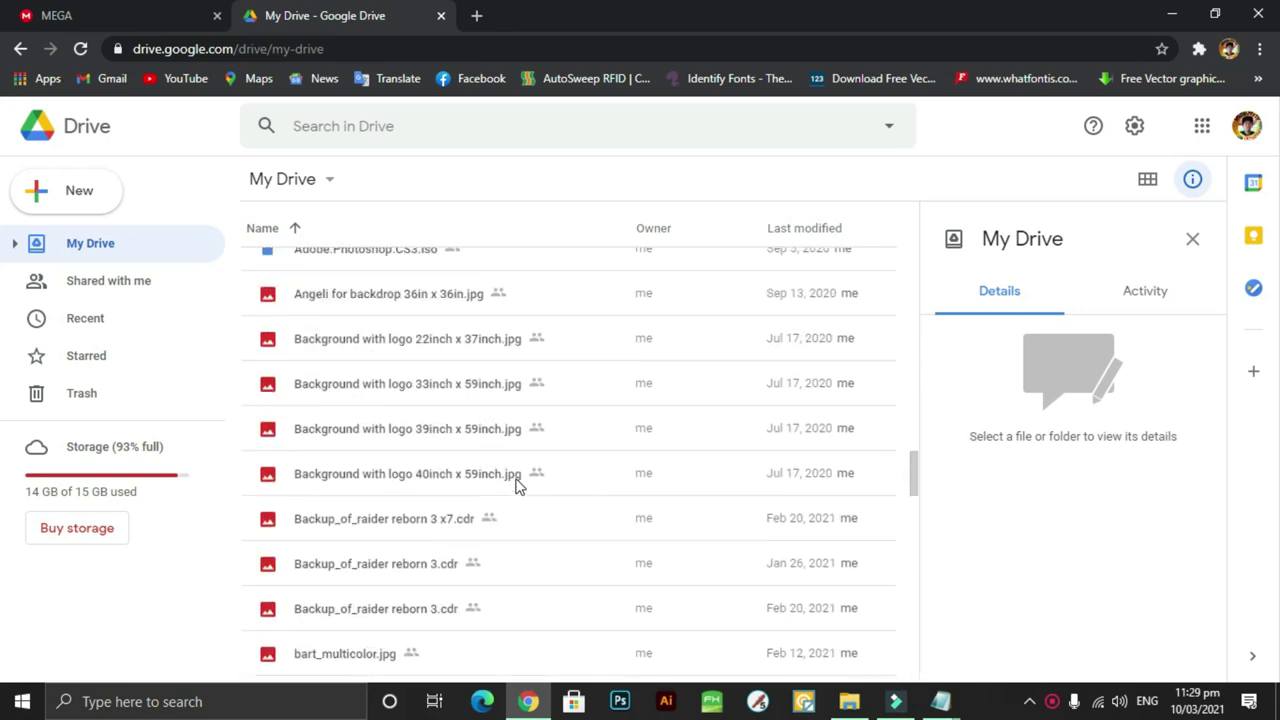
scroll(518, 487, "down", 5)
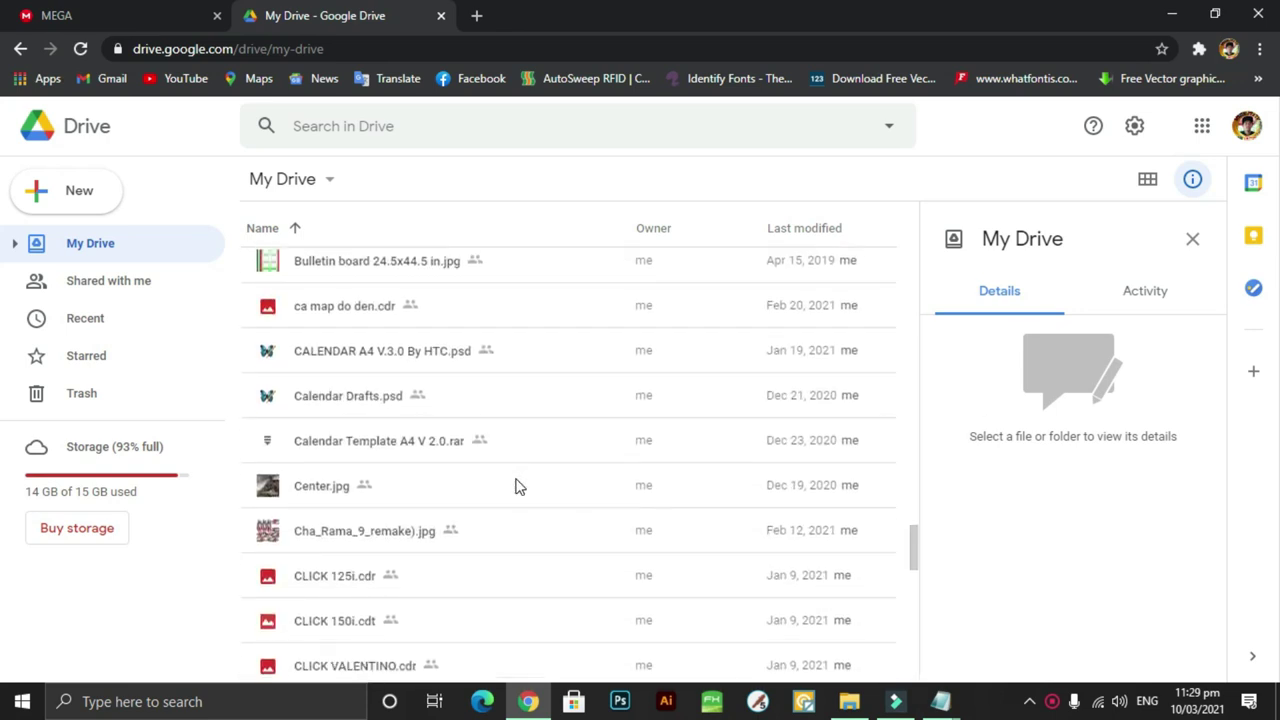
scroll(518, 487, "down", 5)
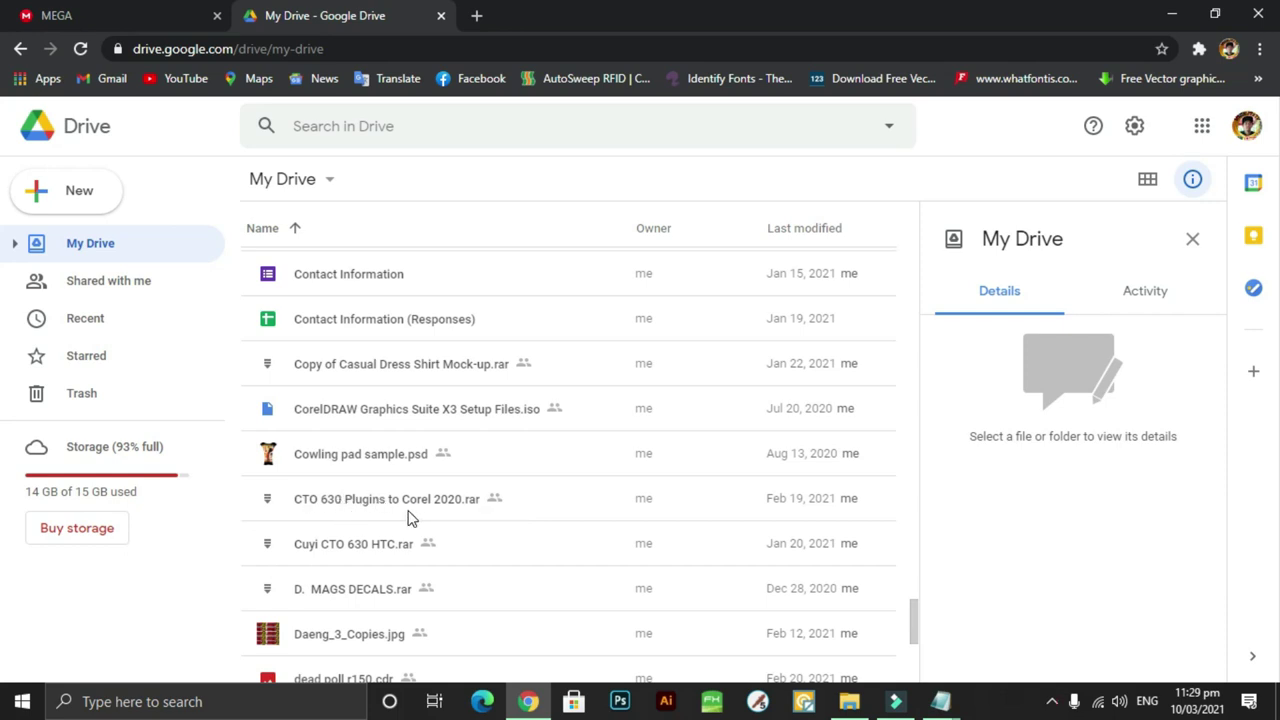
left_click(1175, 15)
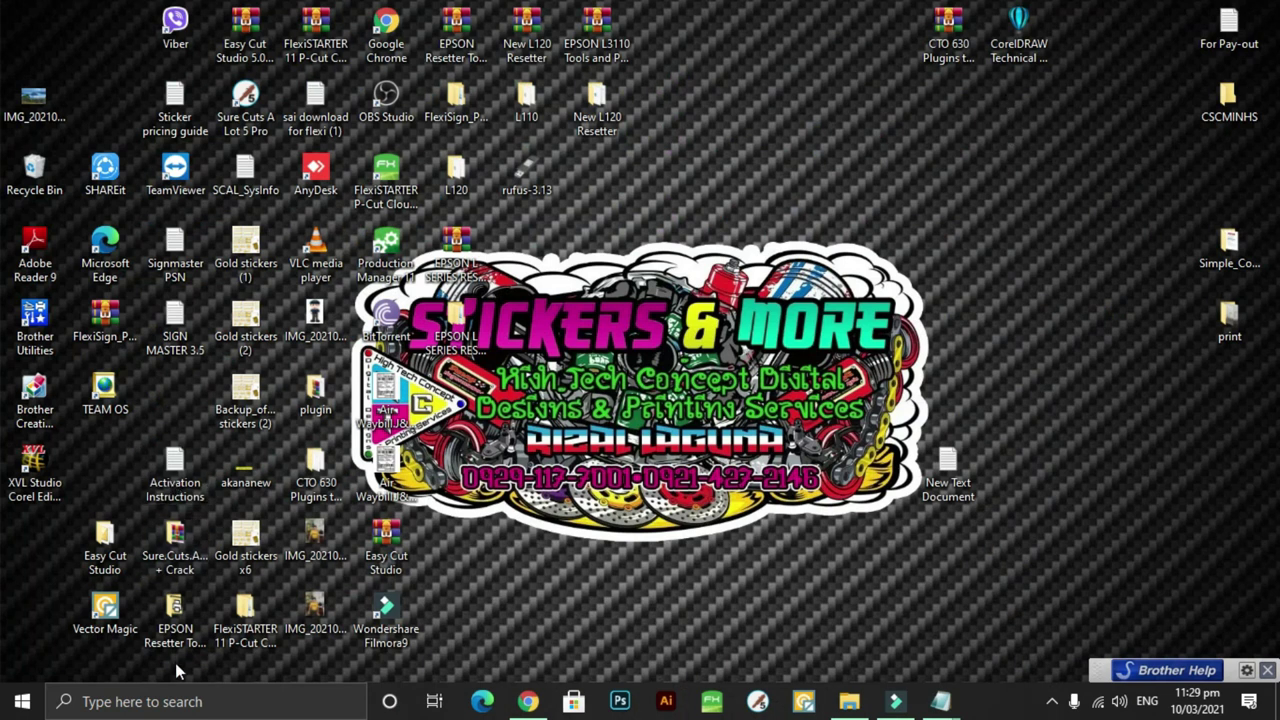
- Turn off real-time protection in the Windows virus and threat protection settings and put the window away
left_click(187, 705)
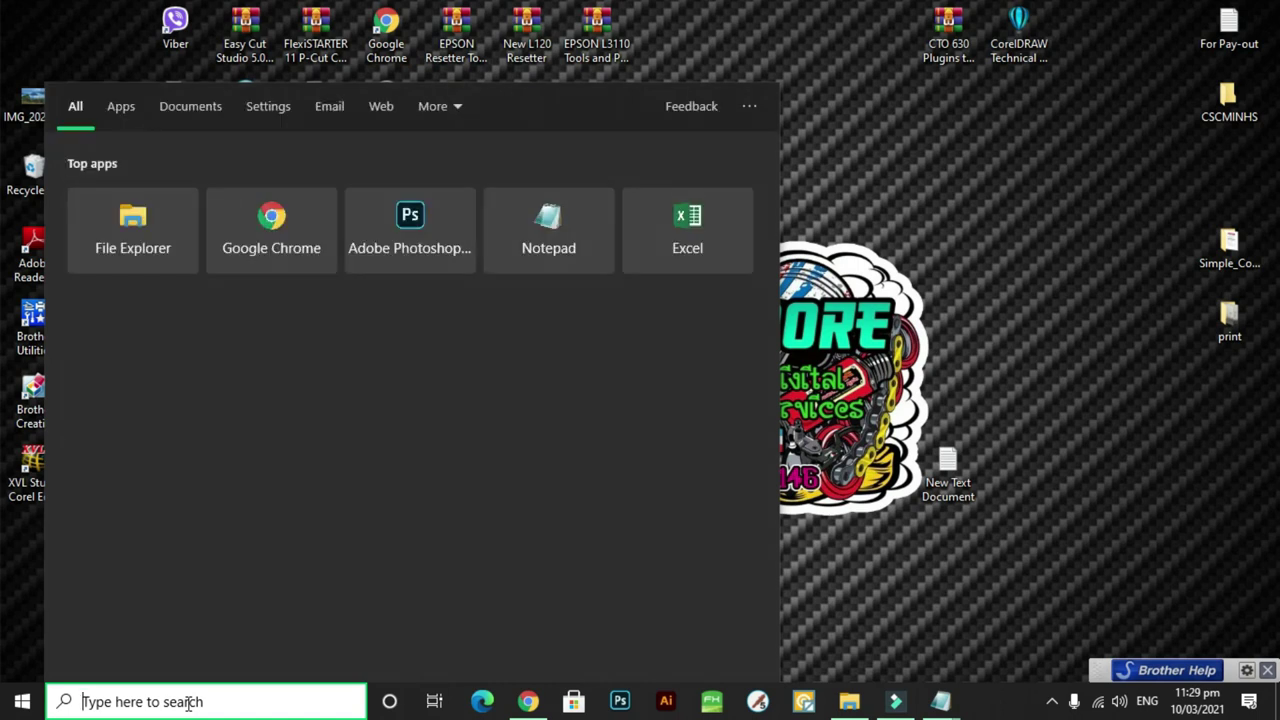
type("defe")
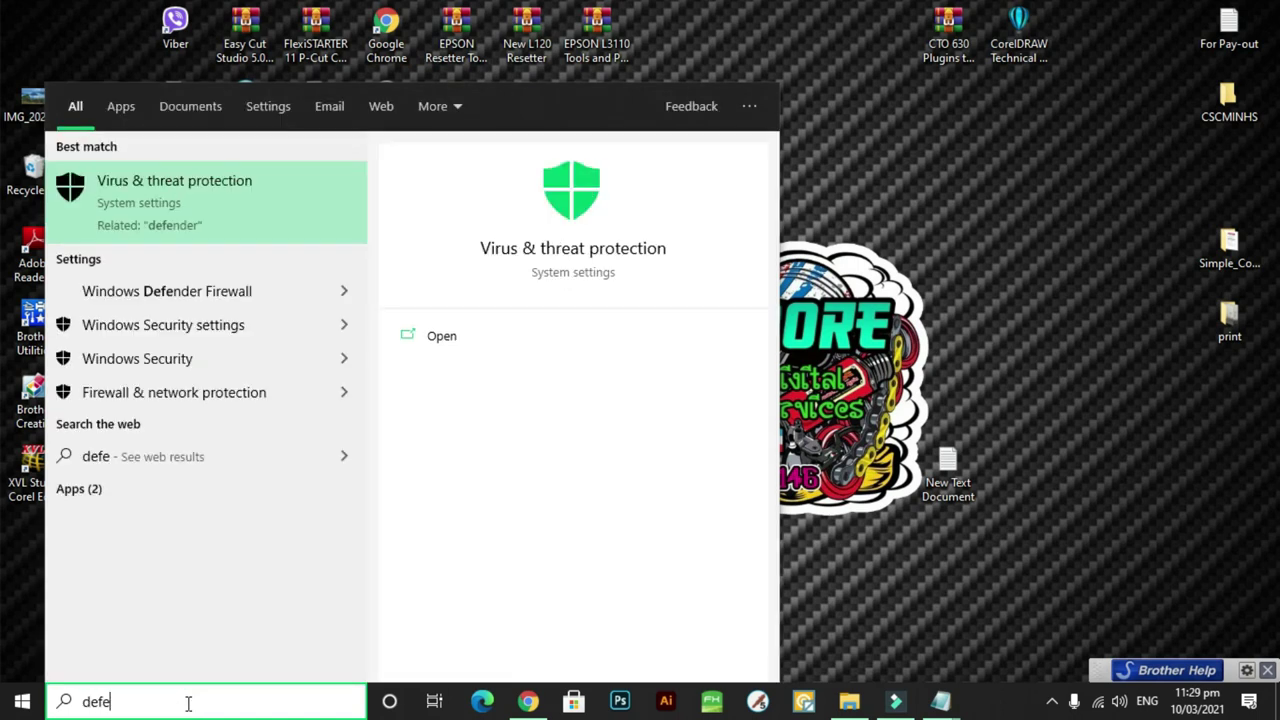
left_click(213, 186)
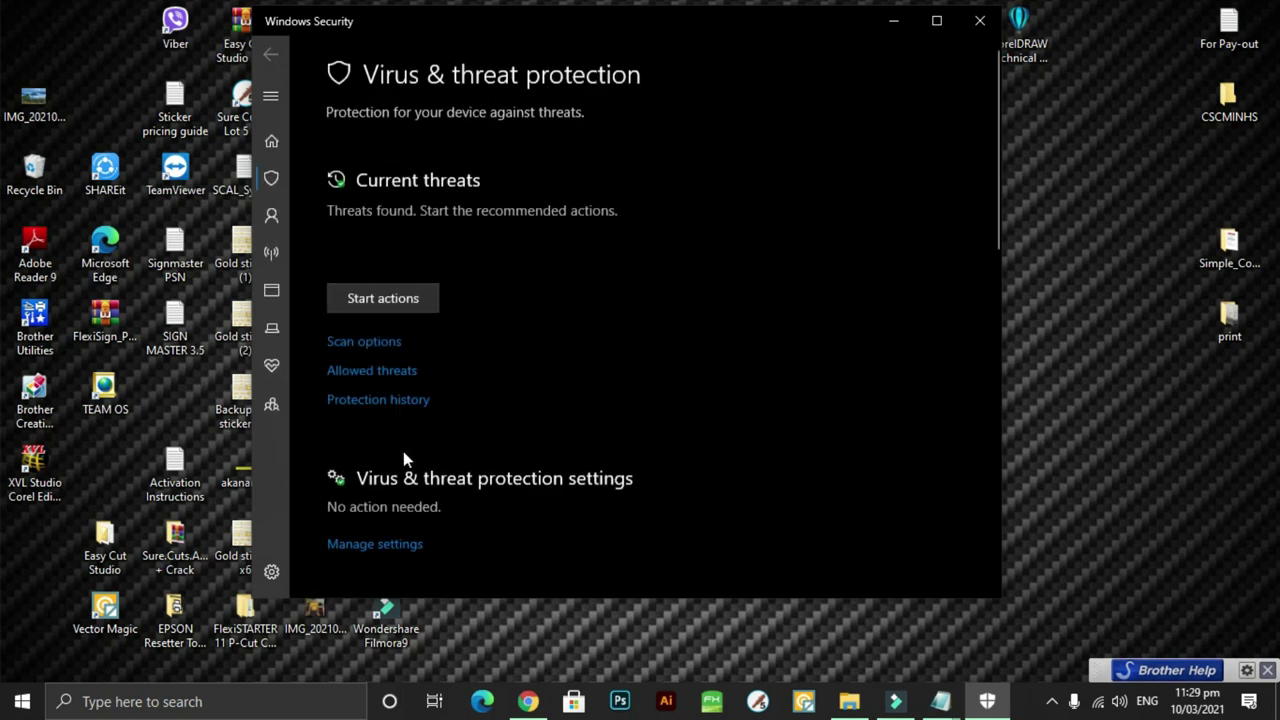
scroll(470, 340, "down", 4)
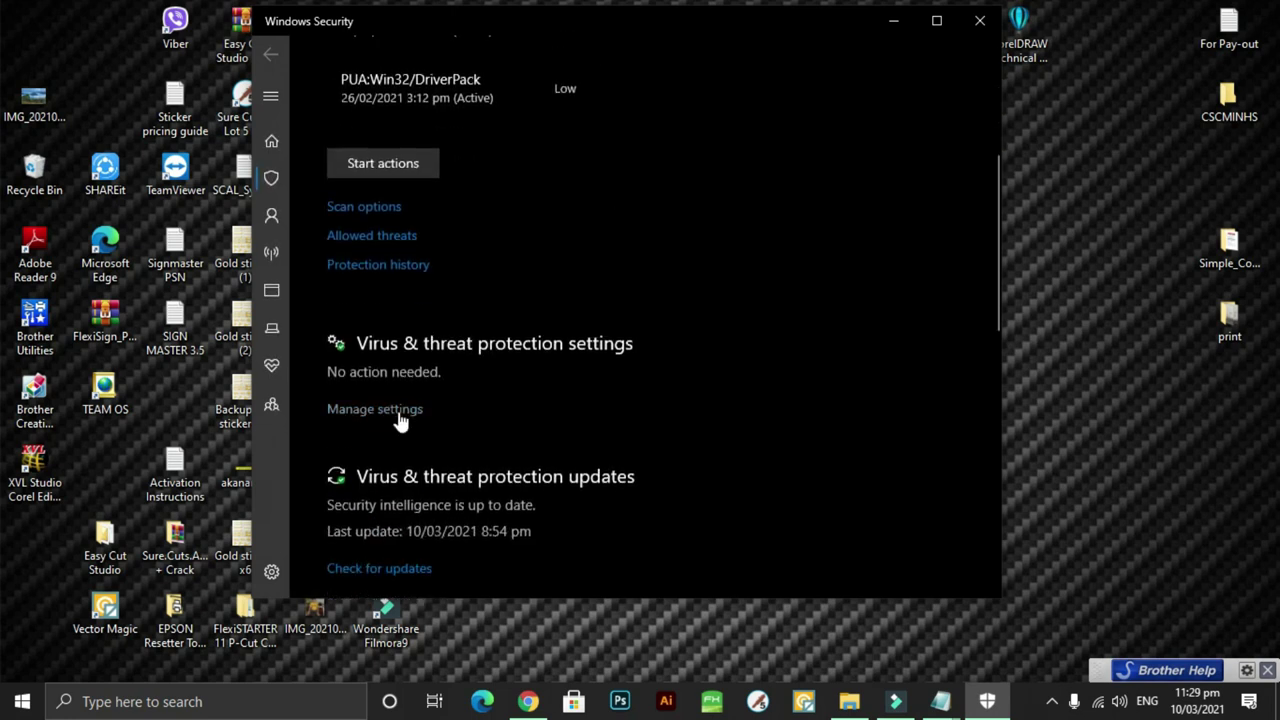
left_click(375, 409)
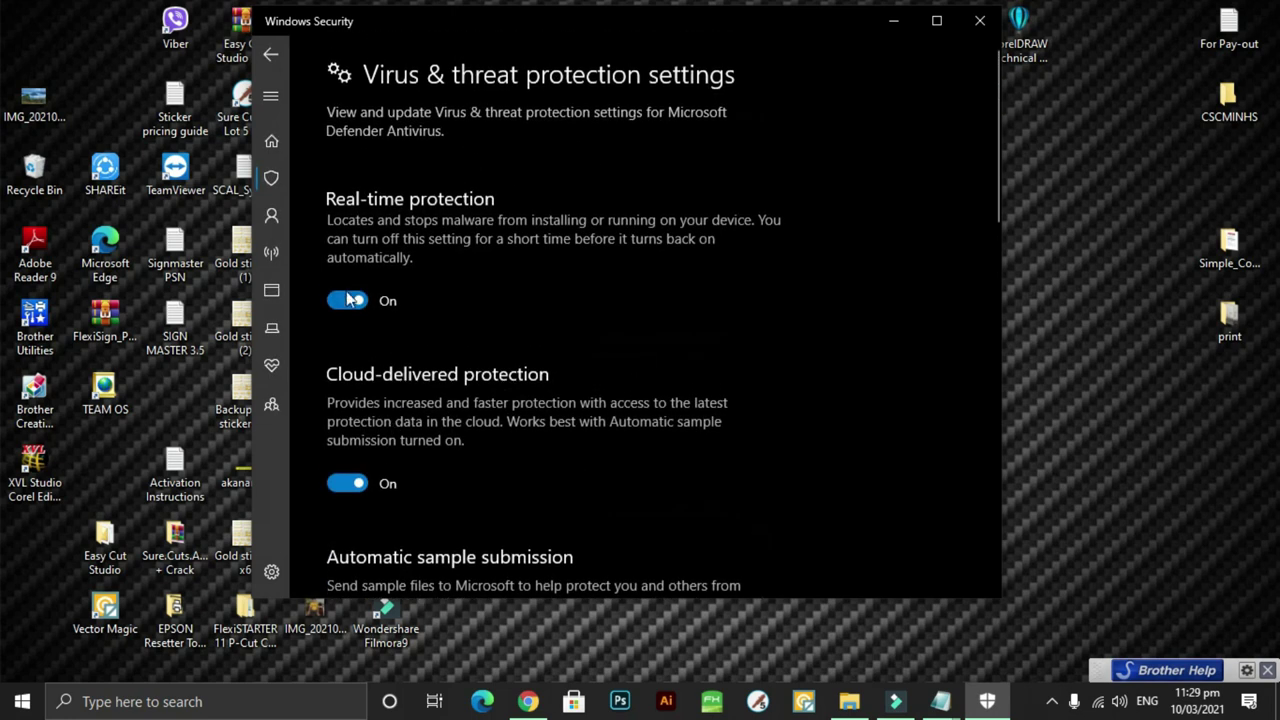
left_click(350, 301)
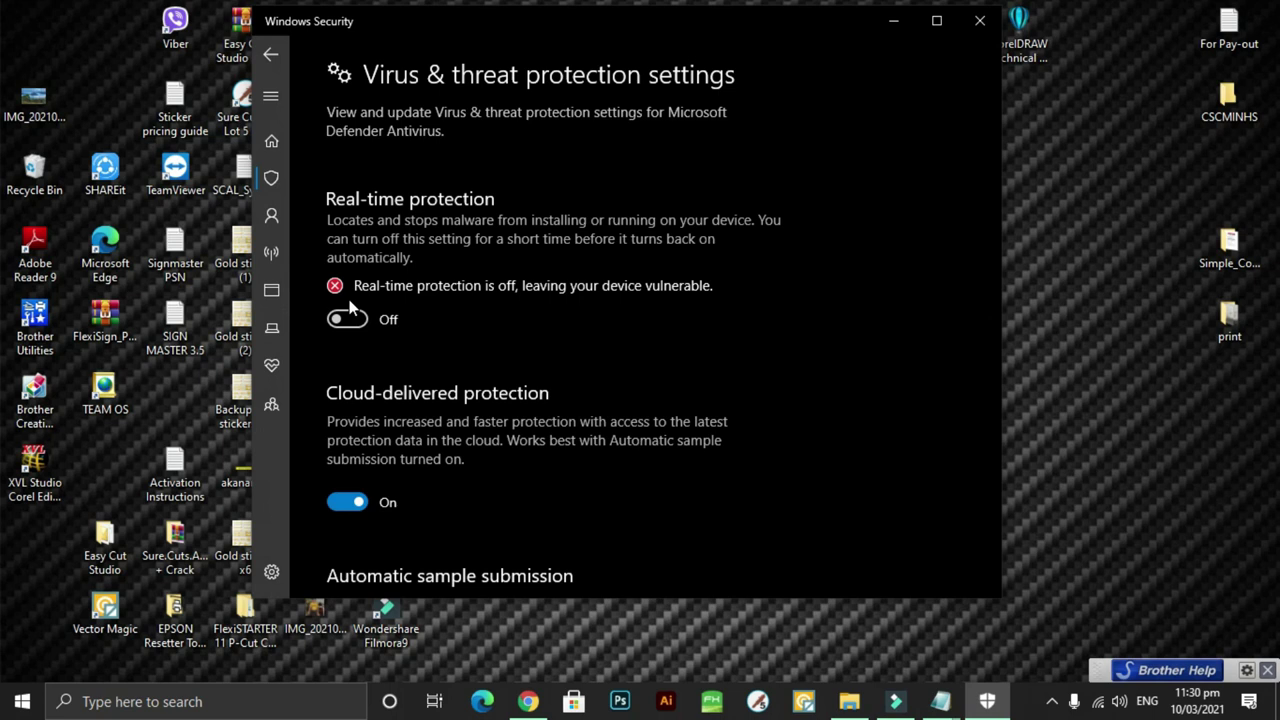
left_click(894, 21)
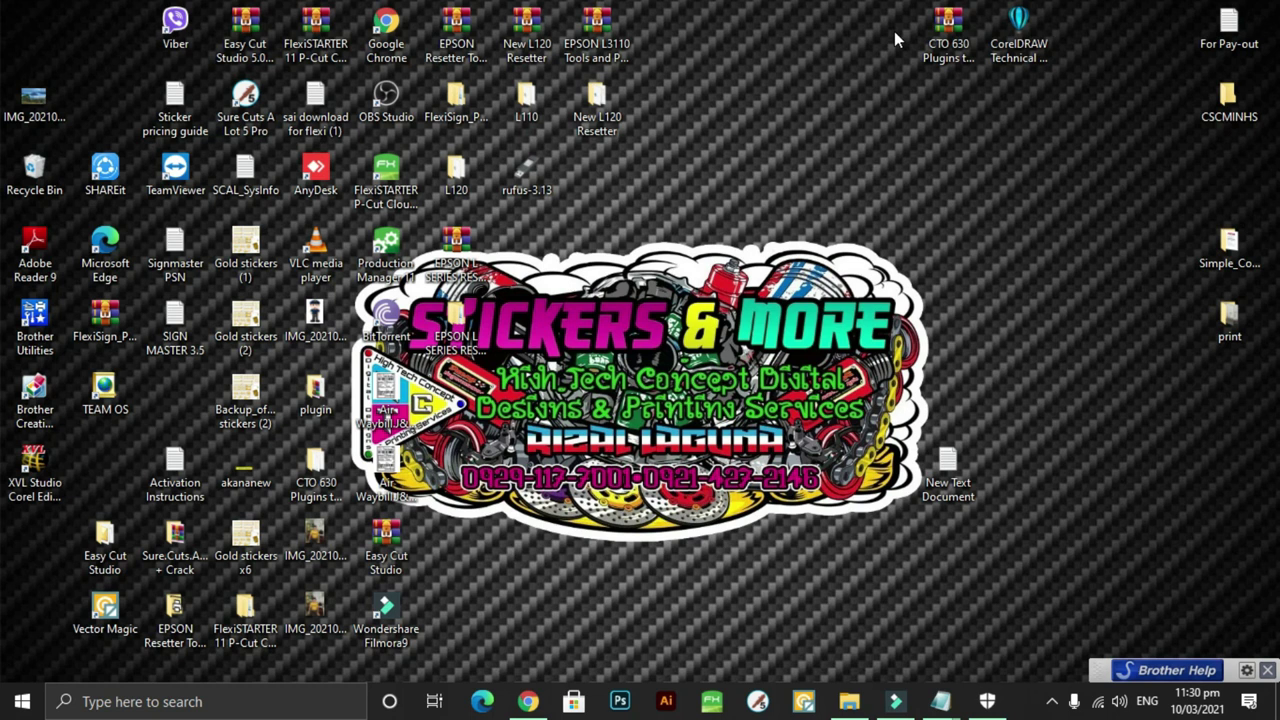
- Run the CorelDRAW Technical Suite 2020 installer from the desktop as administrator and carry out the typical installation
left_click_drag(1019, 30, 806, 30)
right_click(804, 29)
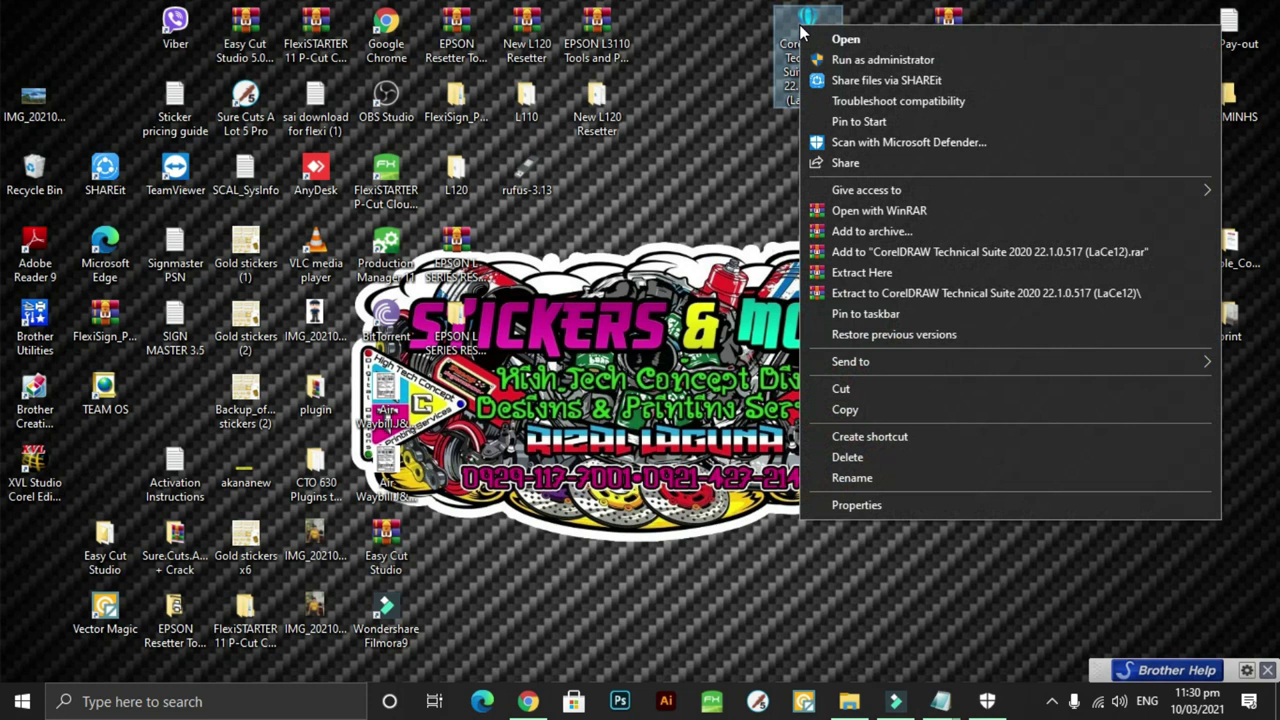
left_click(842, 60)
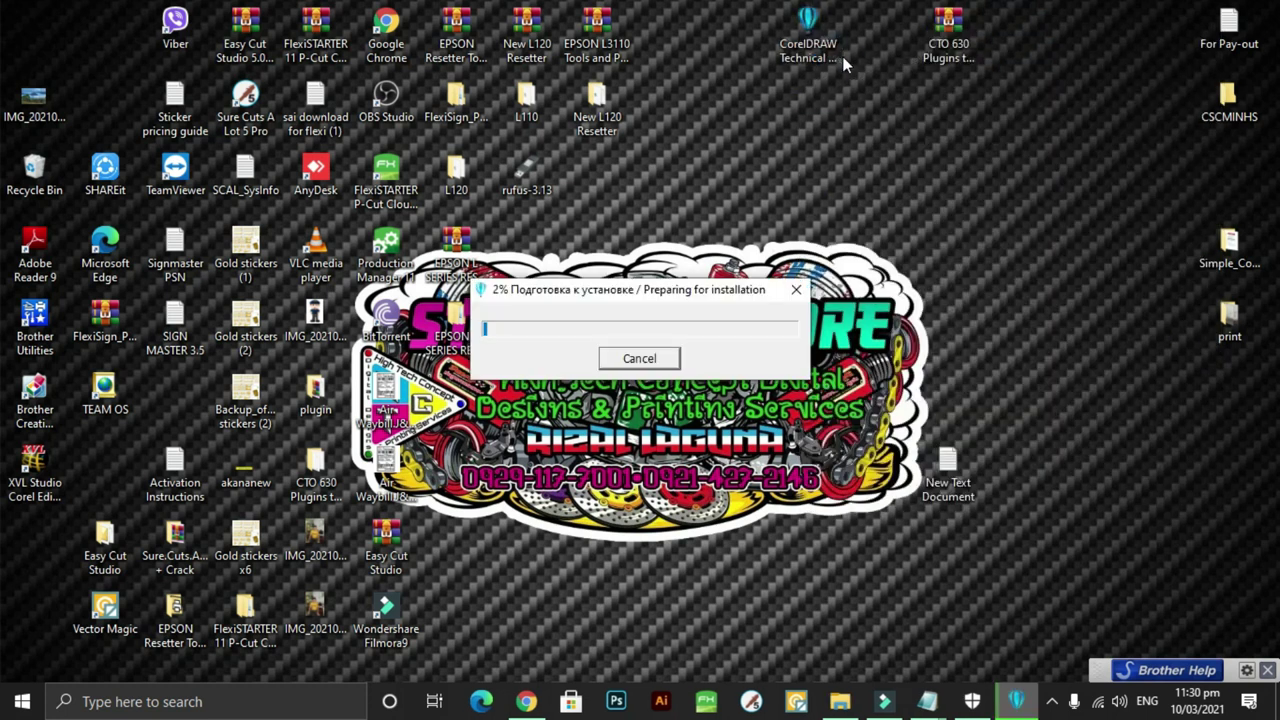
left_click_drag(673, 291, 858, 178)
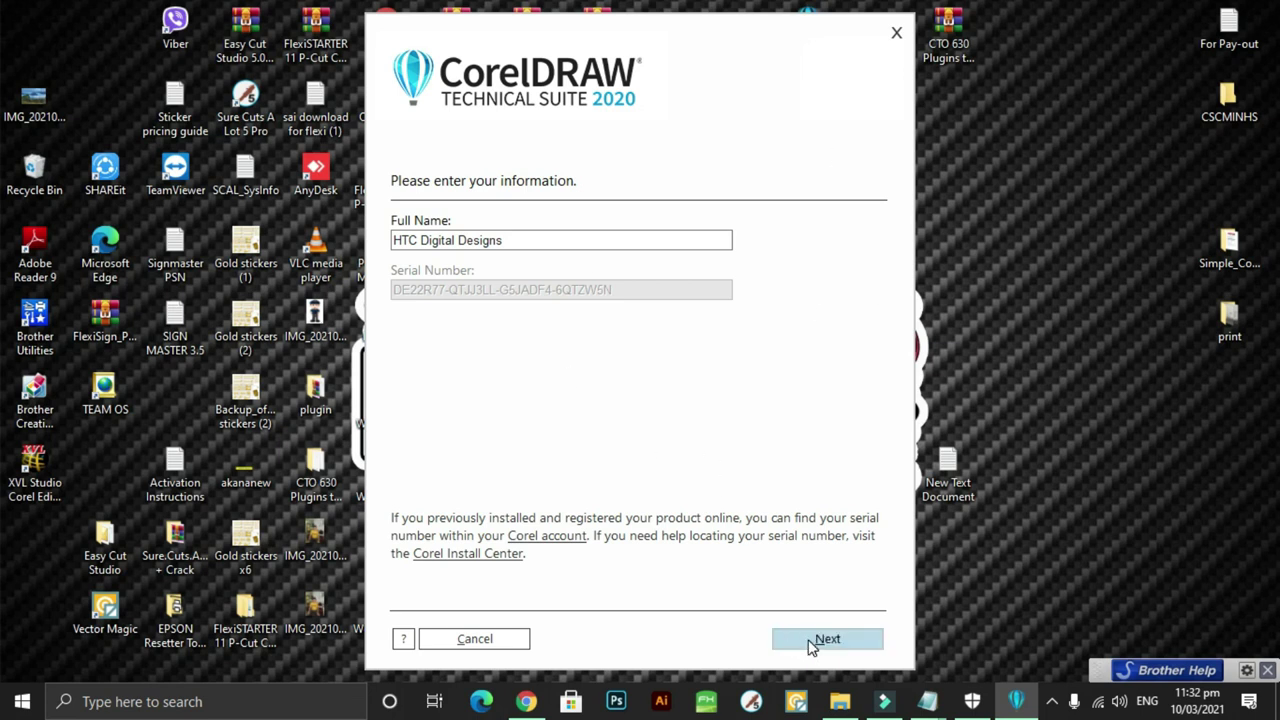
left_click(877, 644)
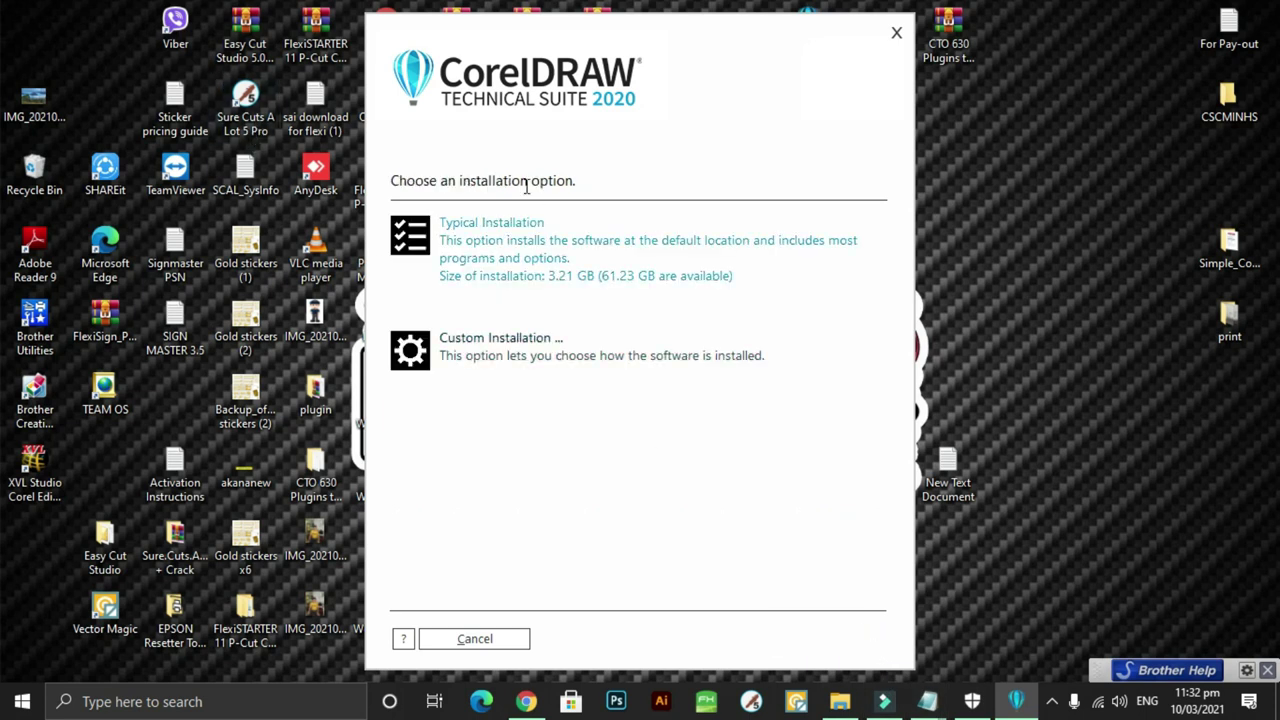
left_click(488, 231)
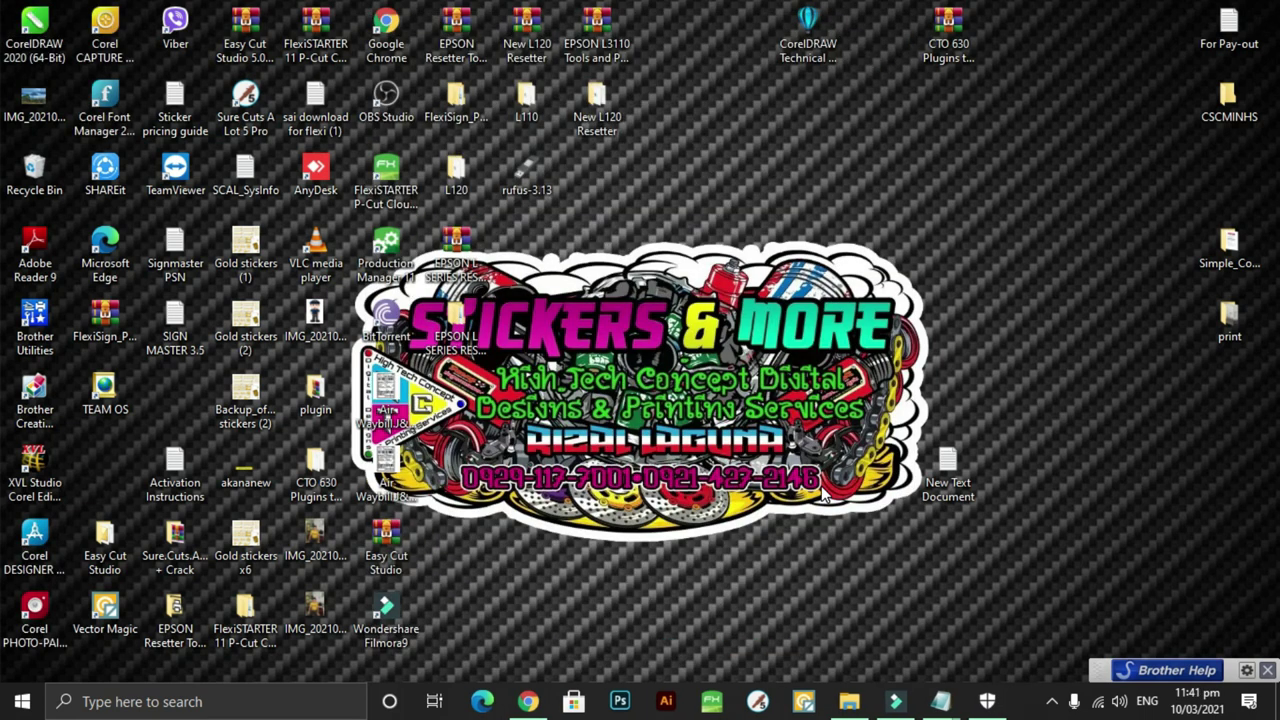
- Extract the CTO 630 Plugins to Corel 2020 archive into its own folder and move that folder to a free spot near the archive
right_click(958, 50)
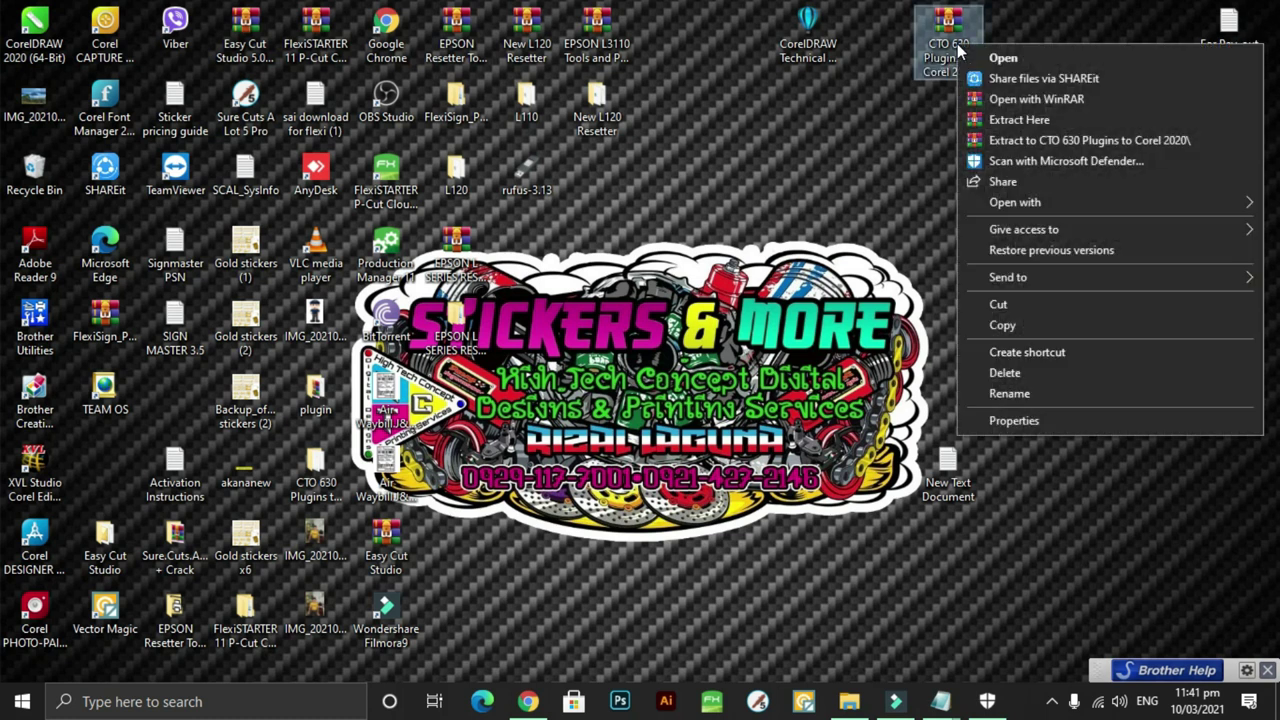
left_click(1054, 141)
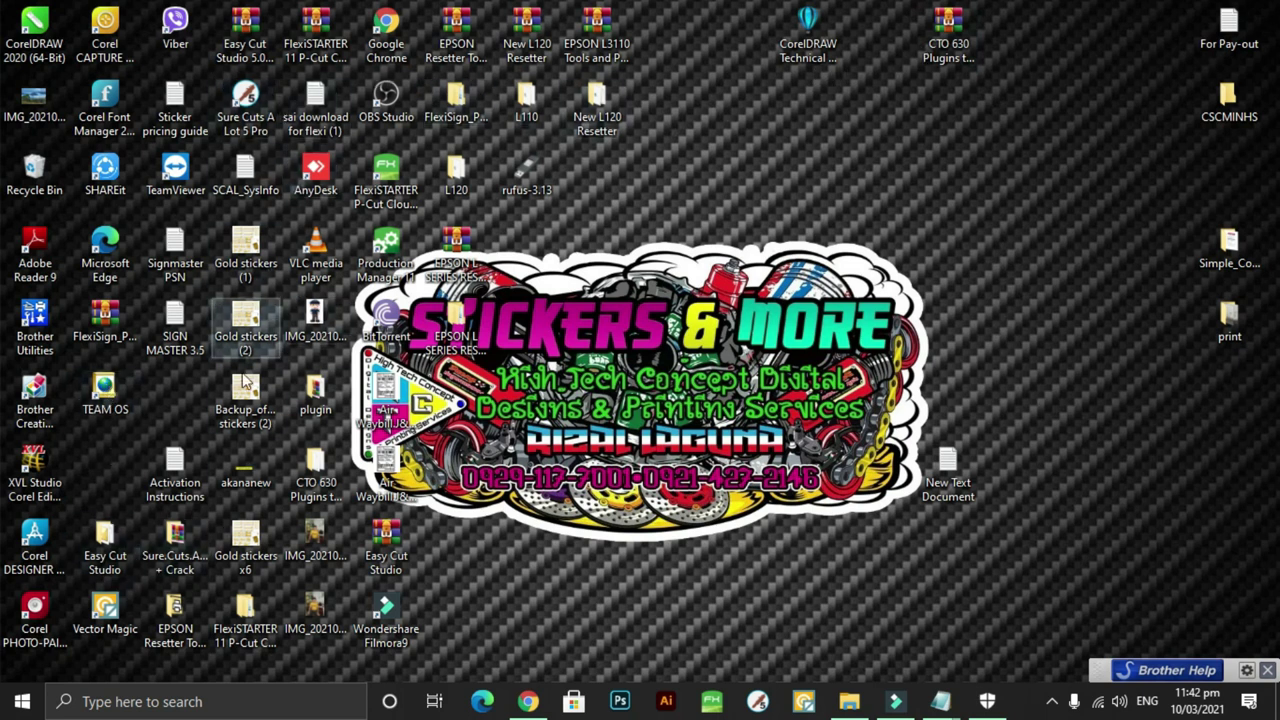
left_click_drag(281, 506, 873, 130)
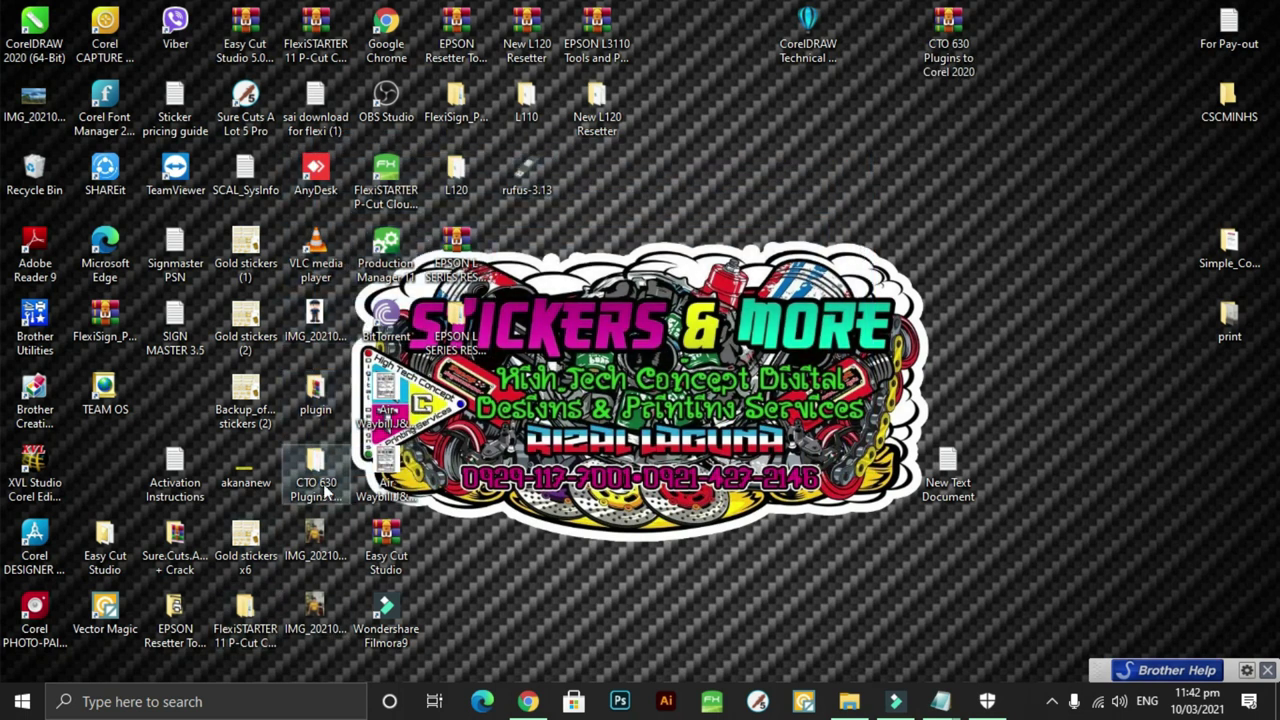
left_click_drag(318, 472, 910, 171)
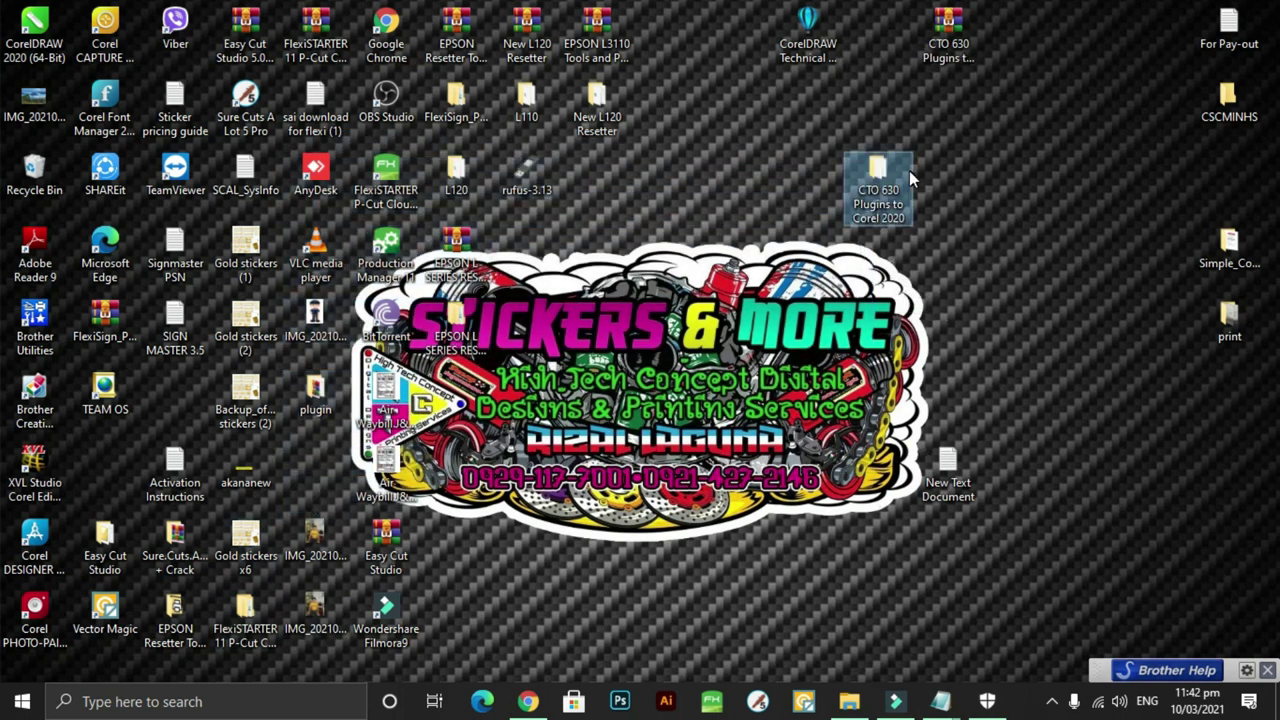
- Run CDM20802_Setup from the CTO USB Driver folder inside the extracted plugins folder
double_click(879, 178)
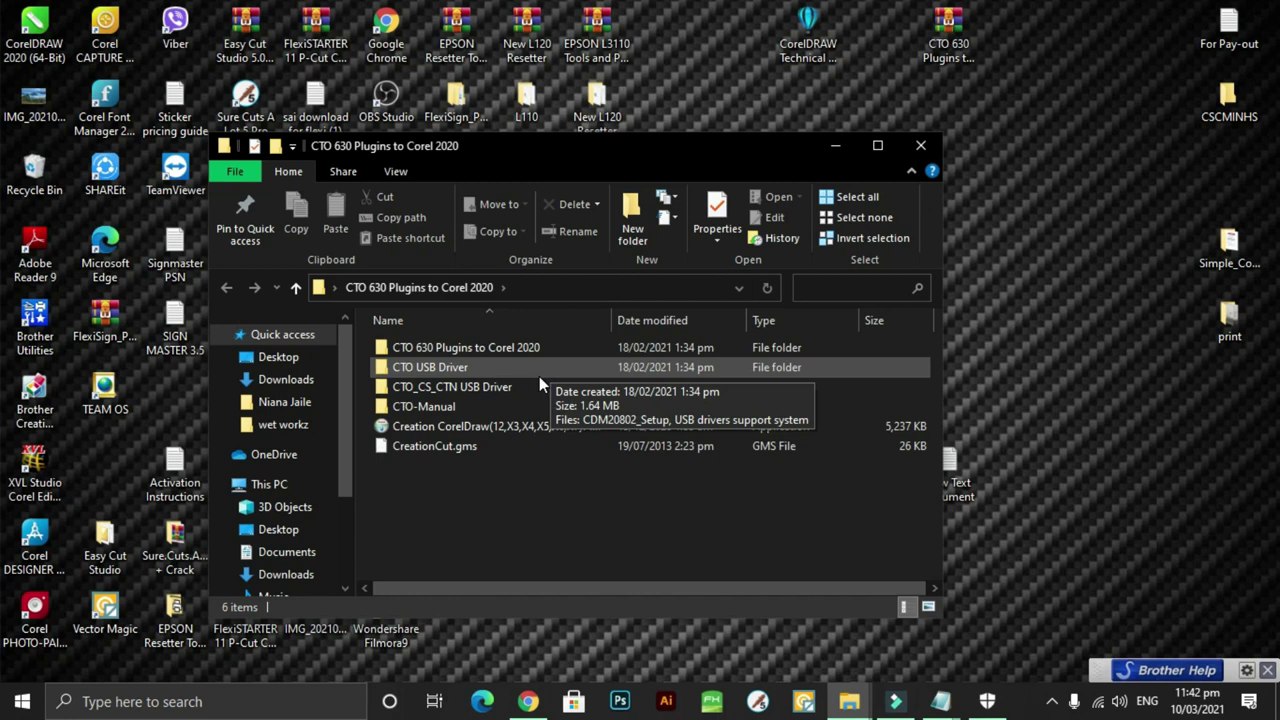
double_click(473, 371)
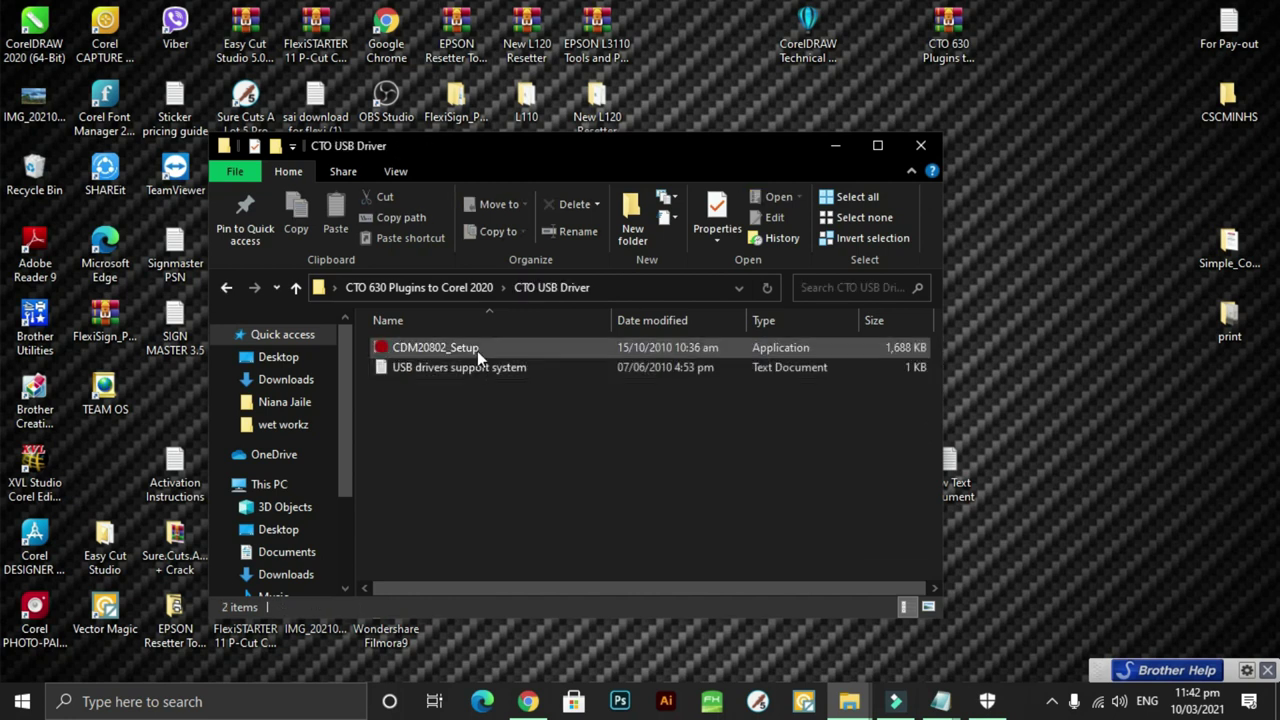
double_click(477, 349)
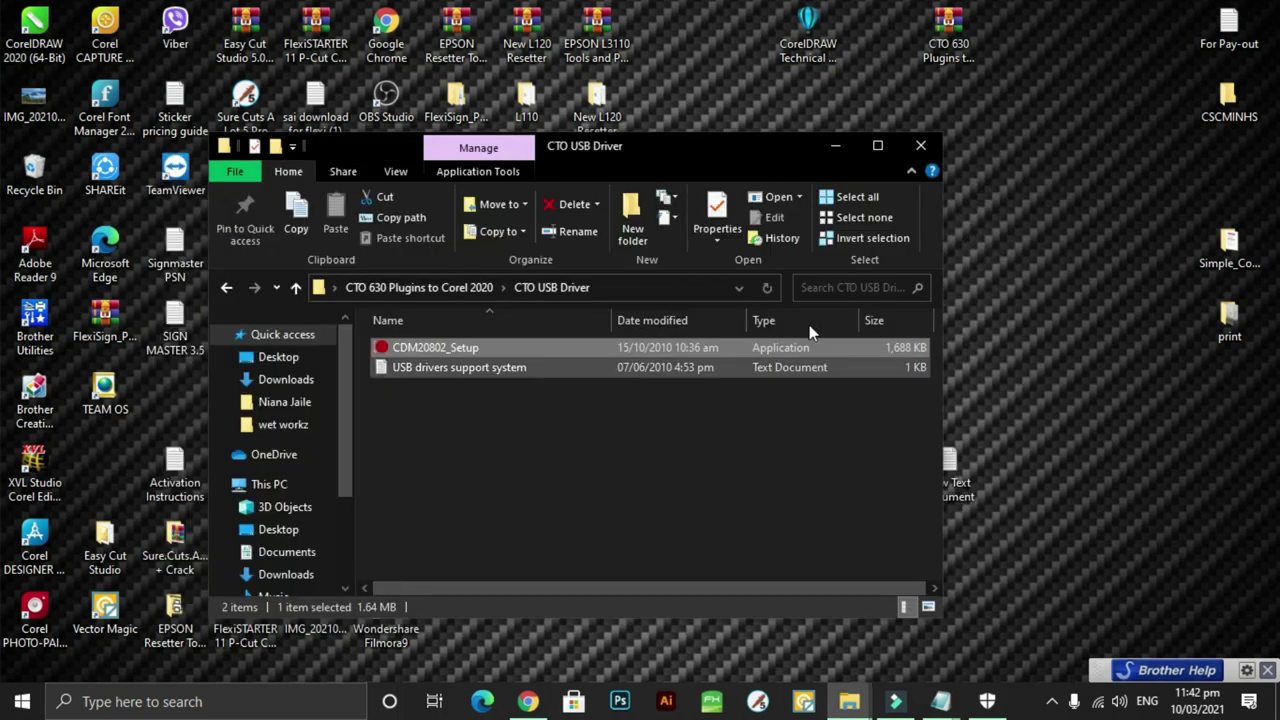
- Run CDM20802_Setup from the CTO_CS_CTN USB Driver folder as well
left_click(225, 288)
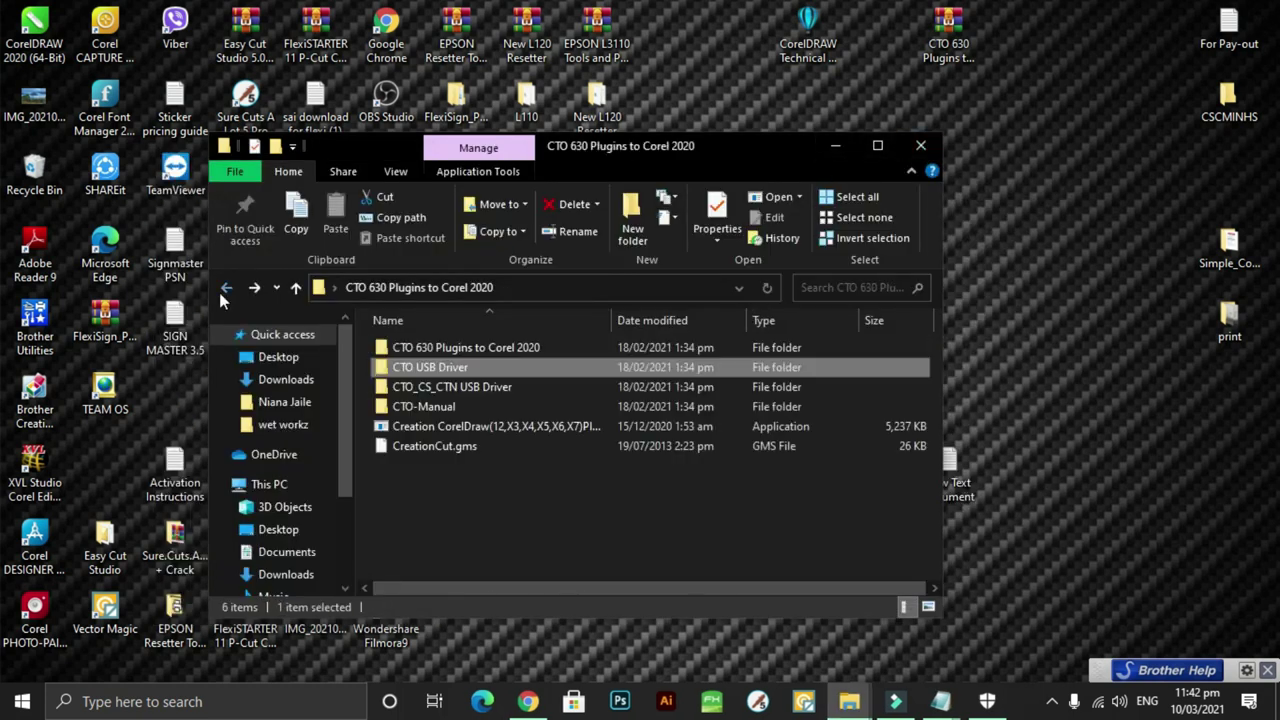
double_click(443, 392)
double_click(434, 354)
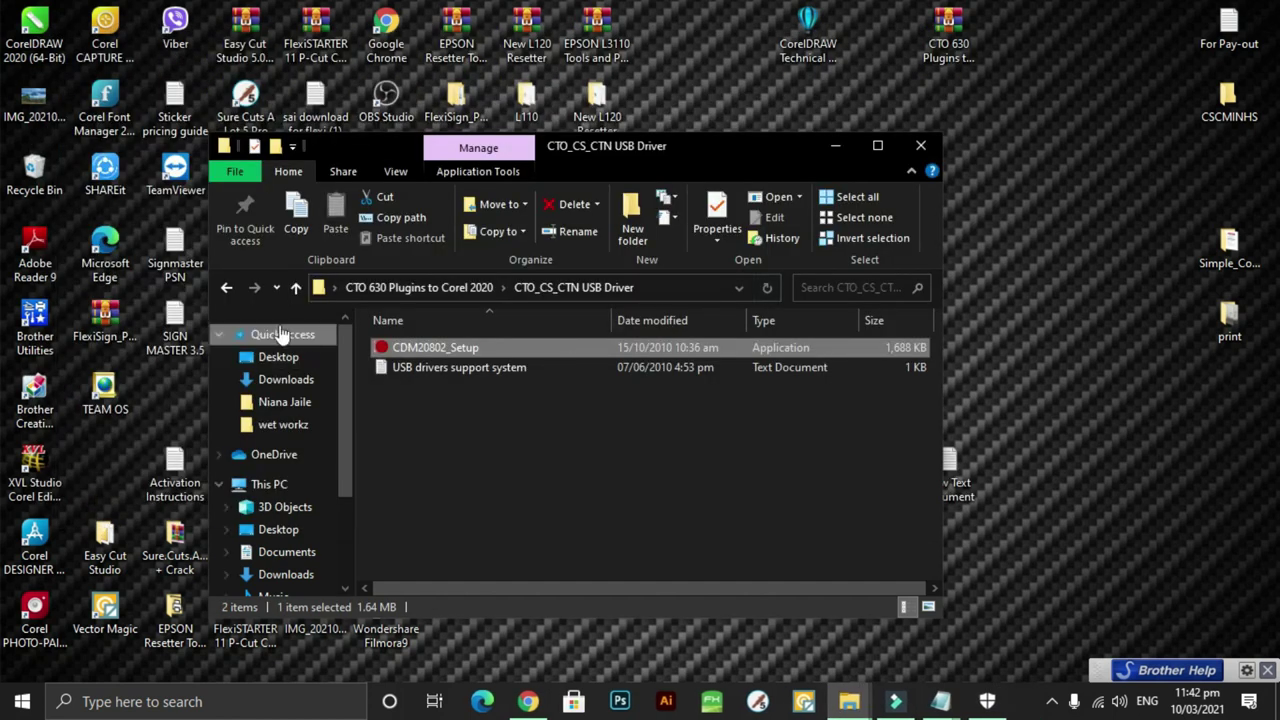
- Install the Creation CorelDraw Plug-in V1.3beta23 as administrator in English, accepting its licence and the Microsoft Visual C++ 2005 licence
left_click(230, 287)
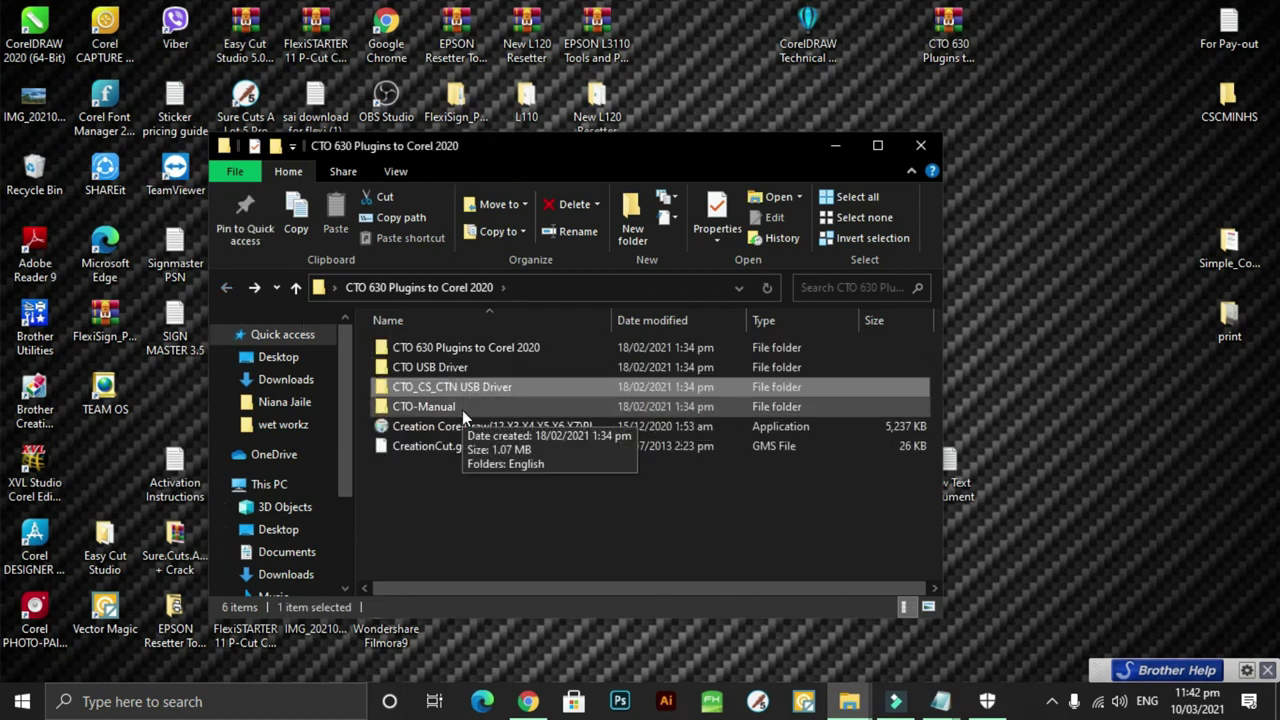
left_click(490, 429)
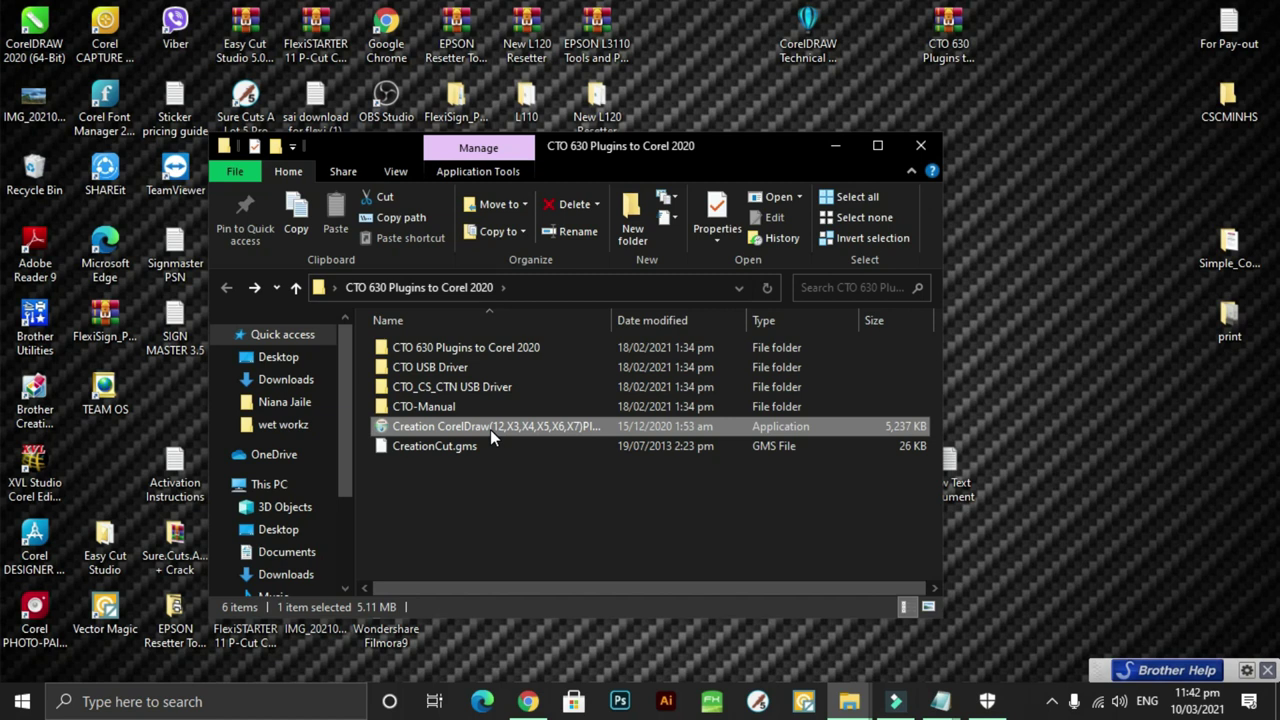
right_click(490, 429)
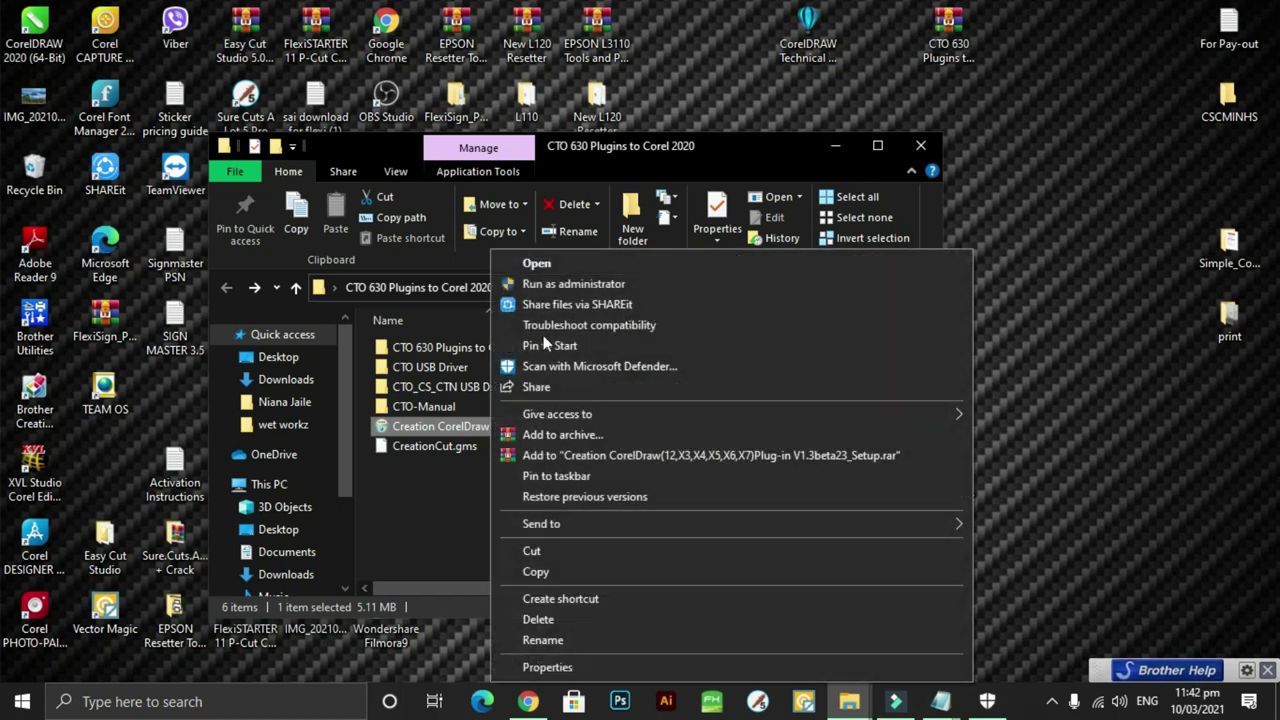
left_click(556, 283)
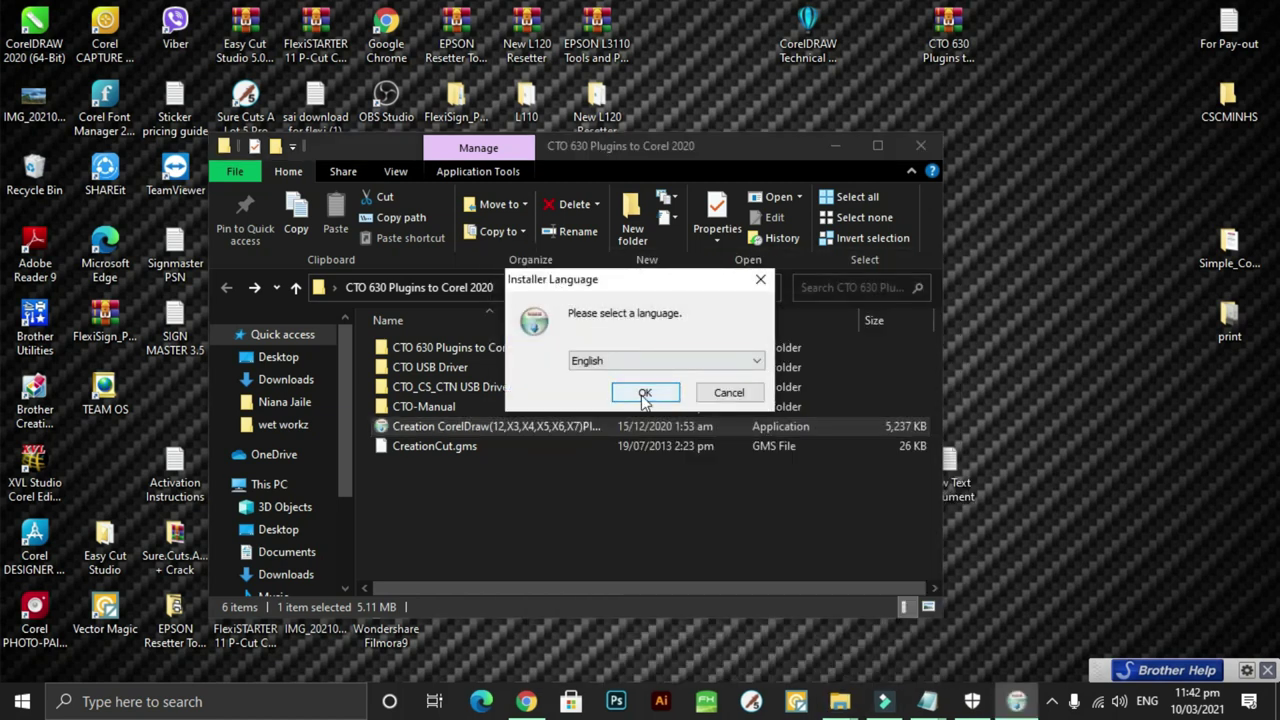
left_click(644, 392)
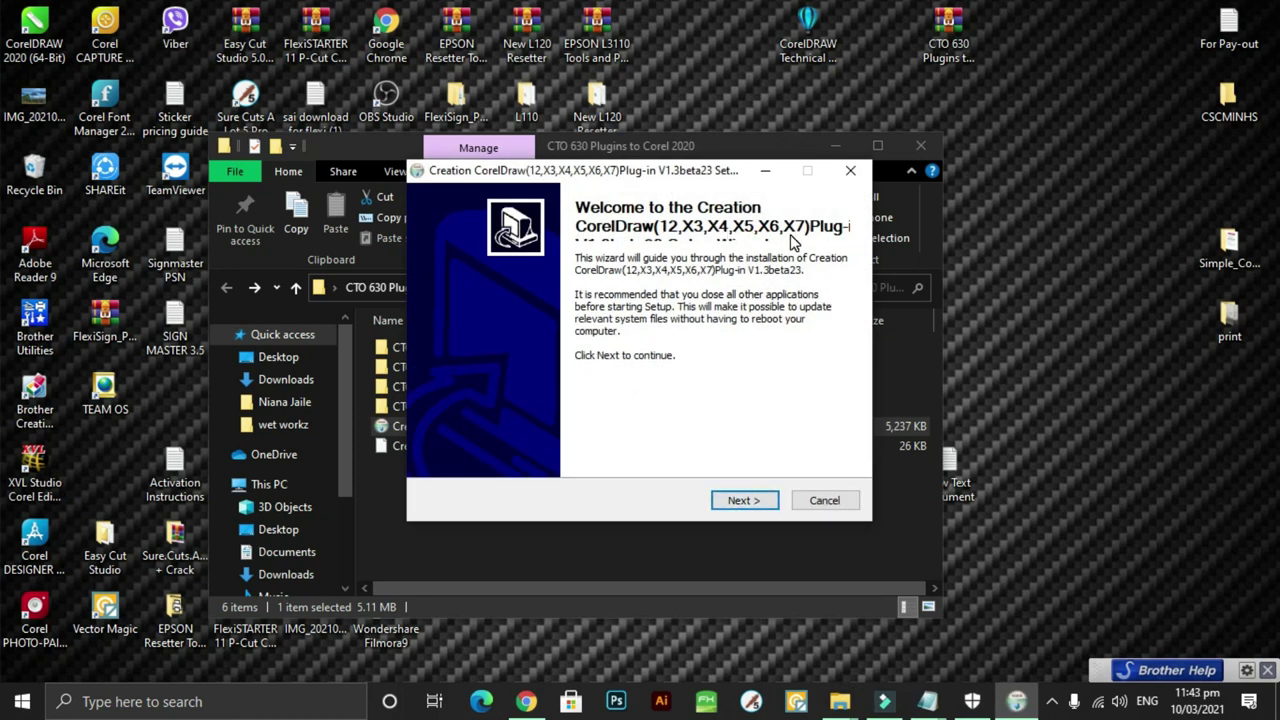
left_click(744, 503)
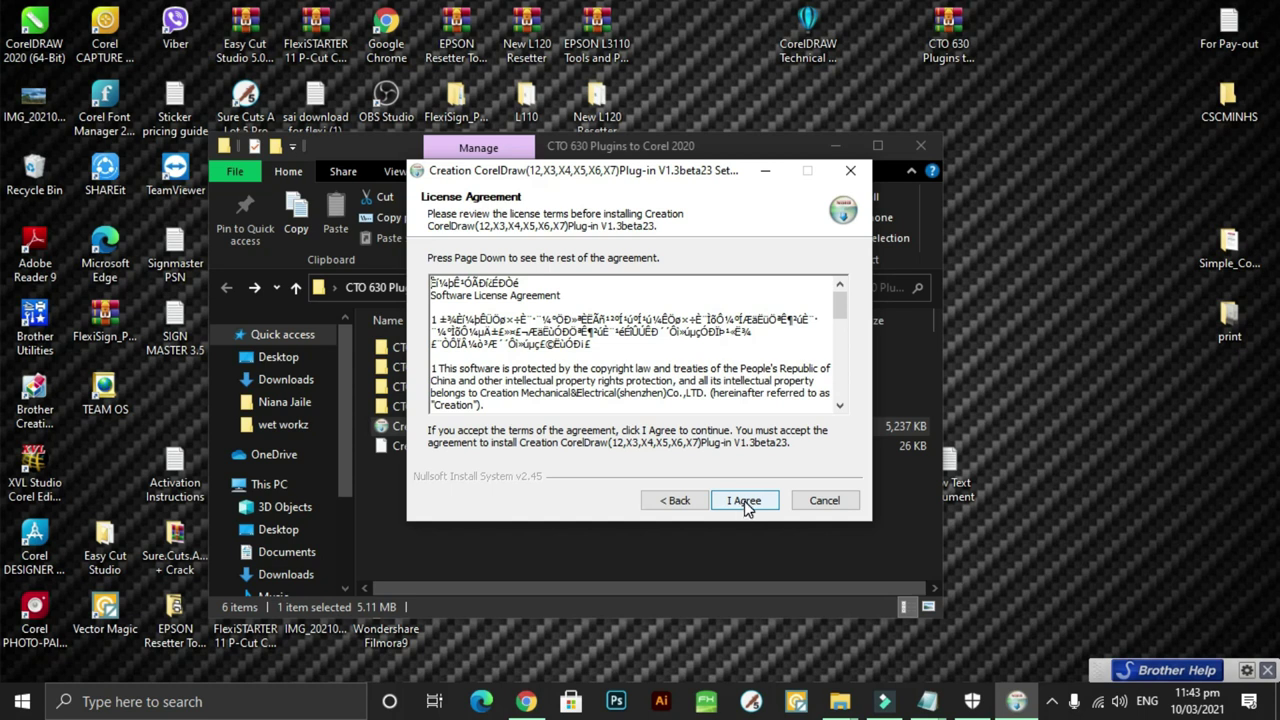
left_click(745, 506)
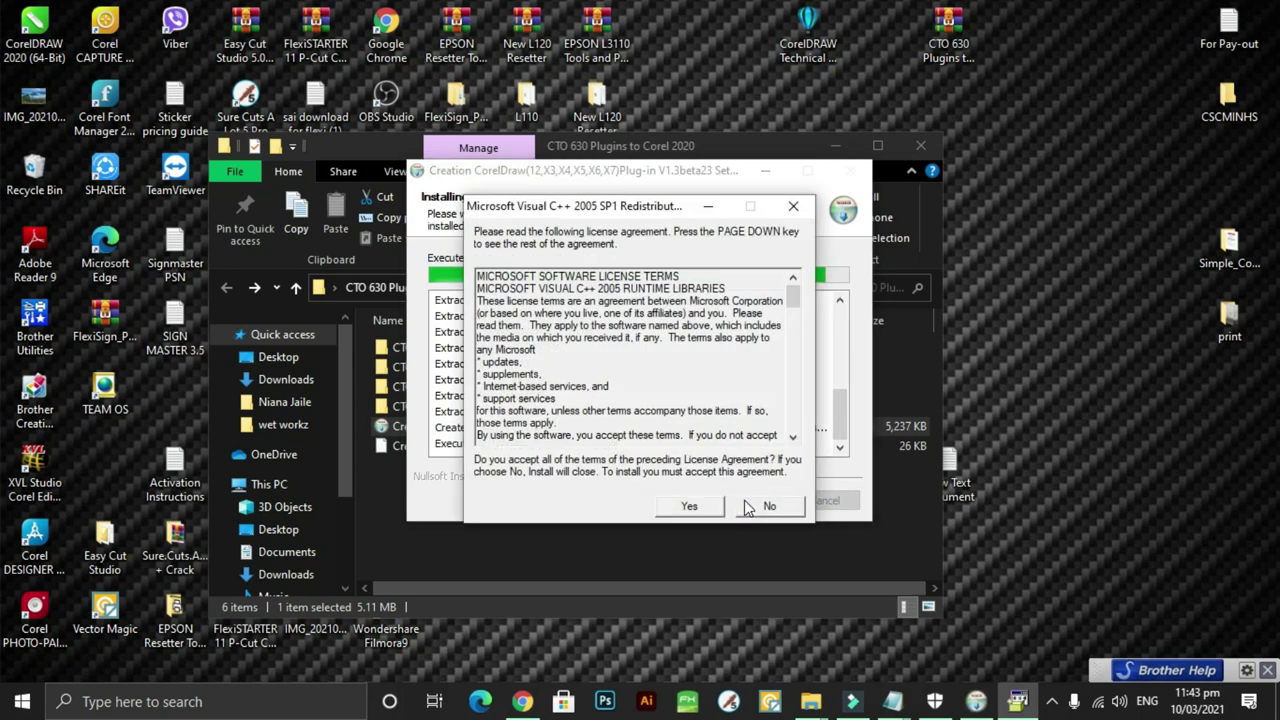
left_click(699, 510)
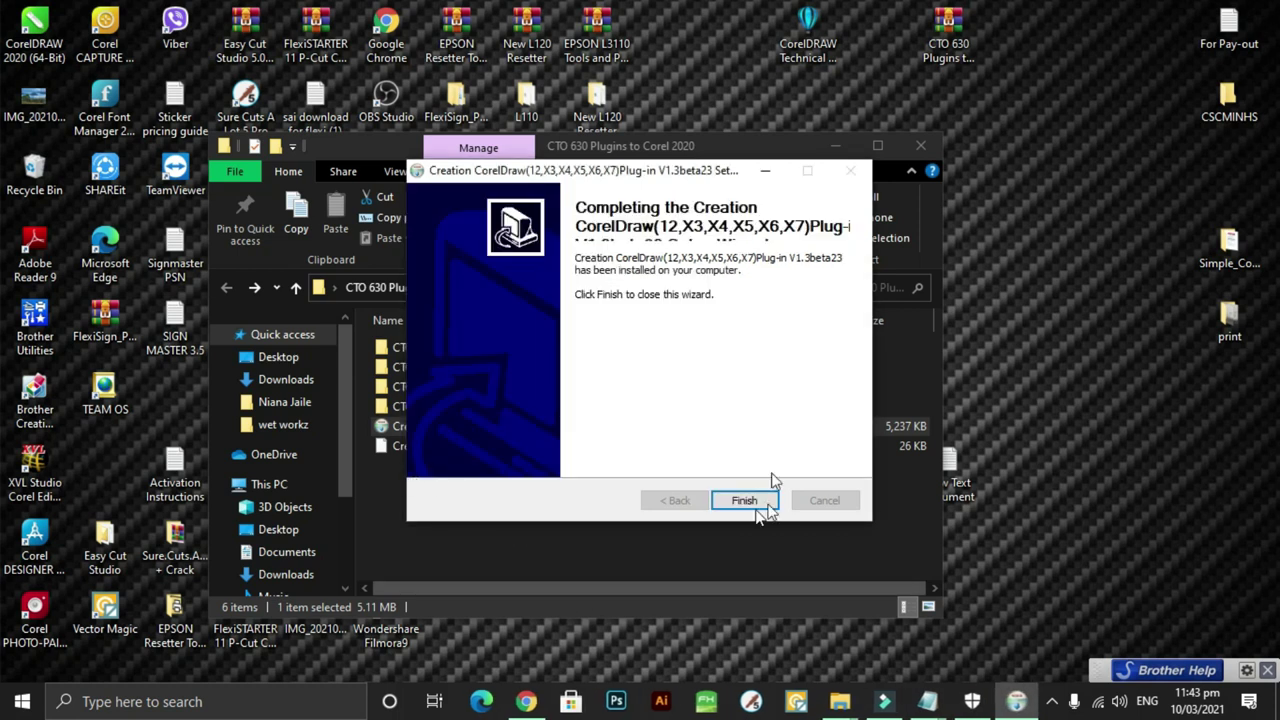
- Finish the Creation CorelDraw Plug-in setup and check the contents of the nested CTO 630 Plugins to Corel 2020 folder
left_click(745, 500)
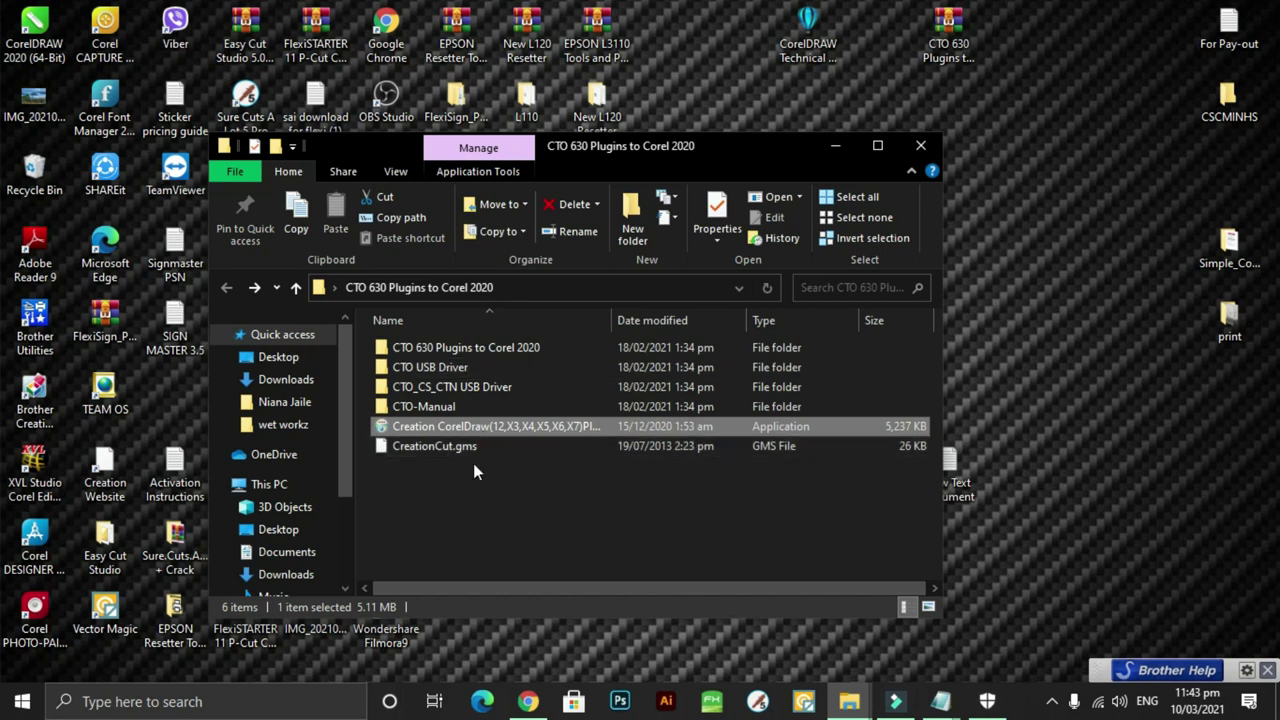
left_click_drag(758, 148, 967, 104)
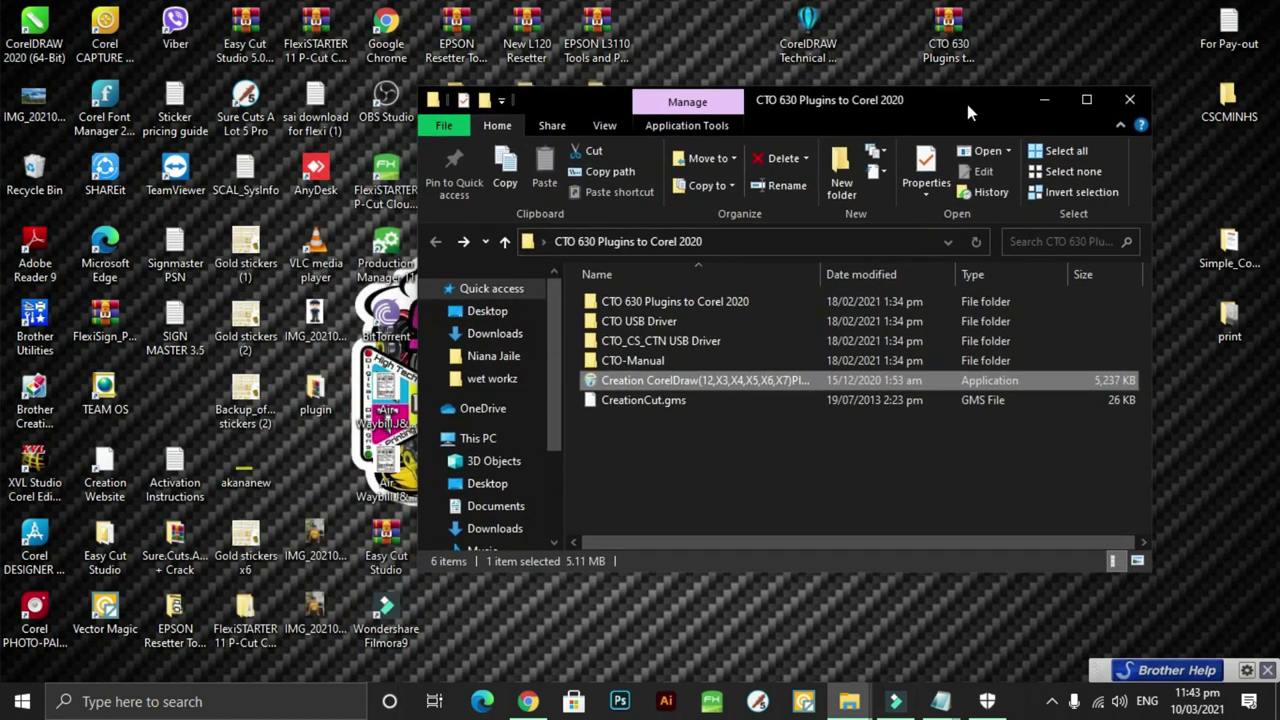
double_click(667, 303)
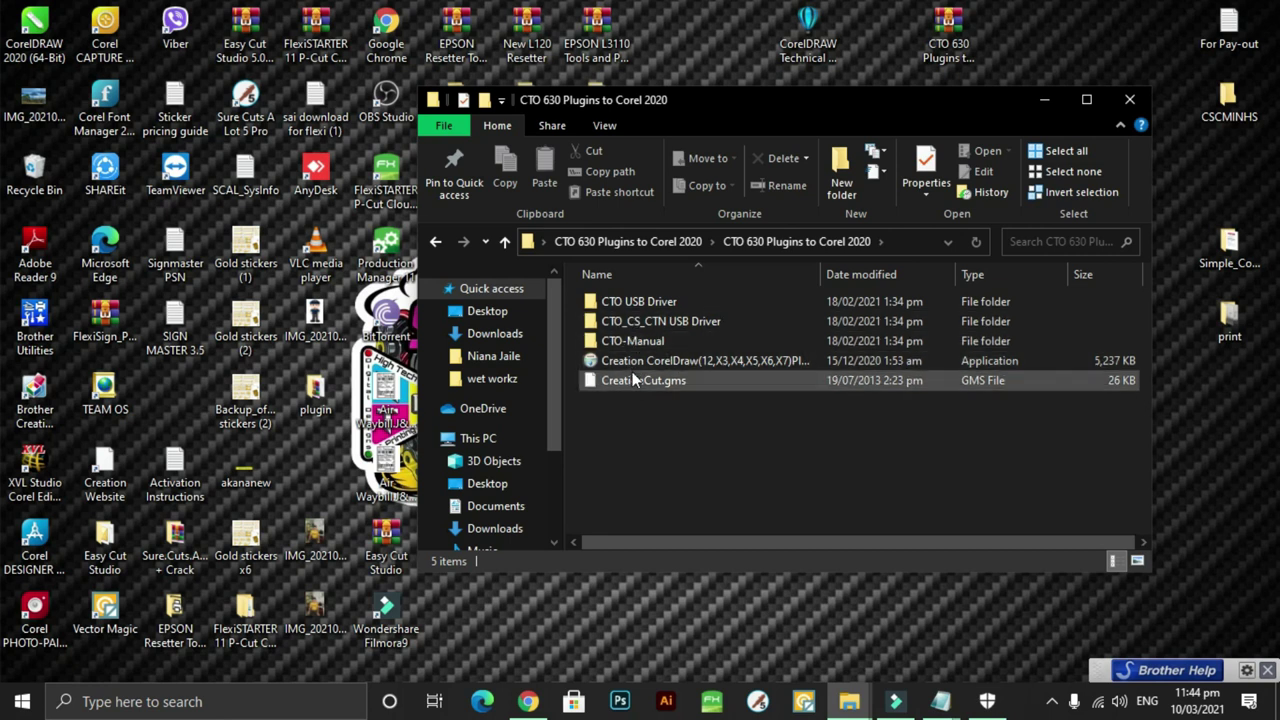
left_click(437, 242)
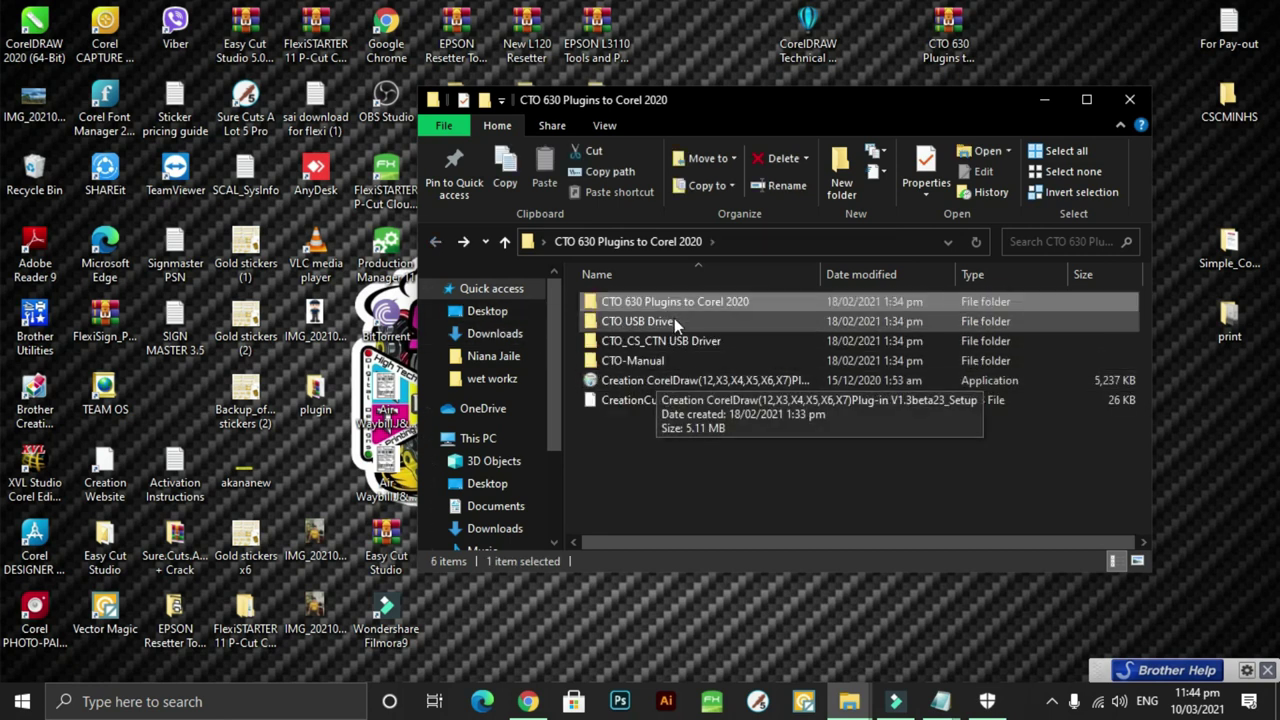
- Launch CorelDRAW 2020 (64-Bit) from the desktop and agree to the Corel End User License Agreement
left_click_drag(755, 108, 845, 91)
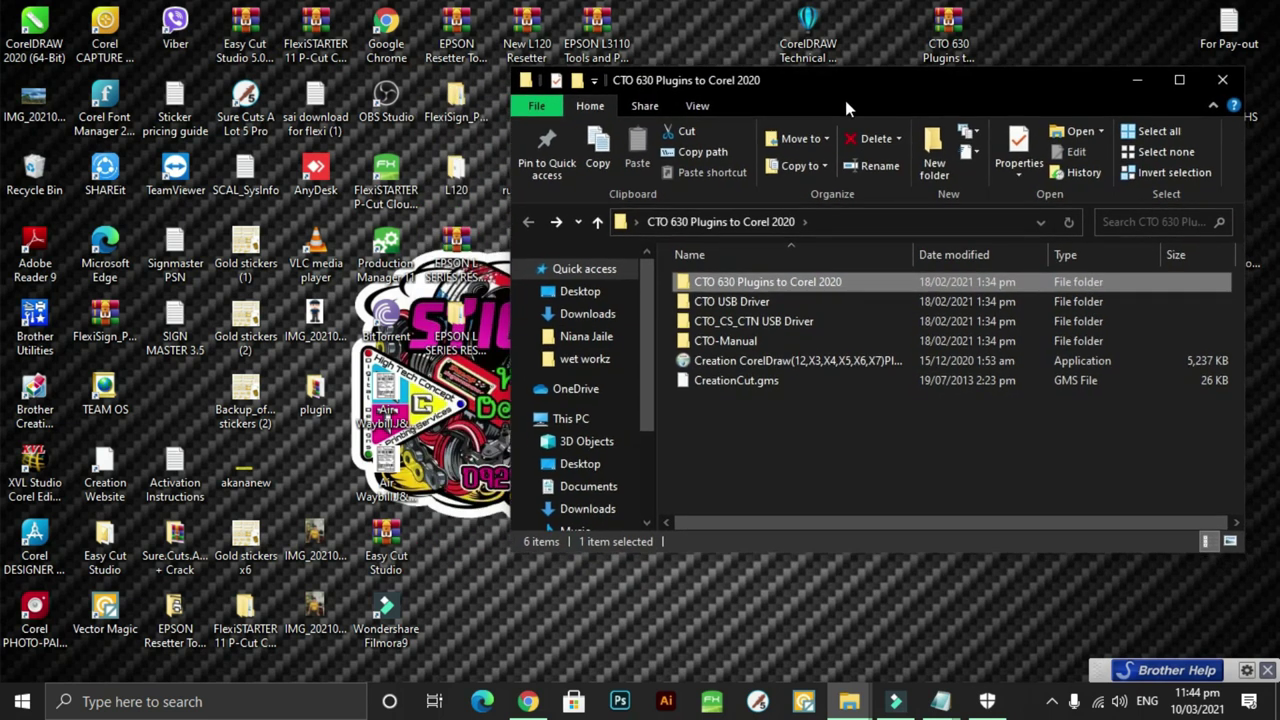
double_click(35, 35)
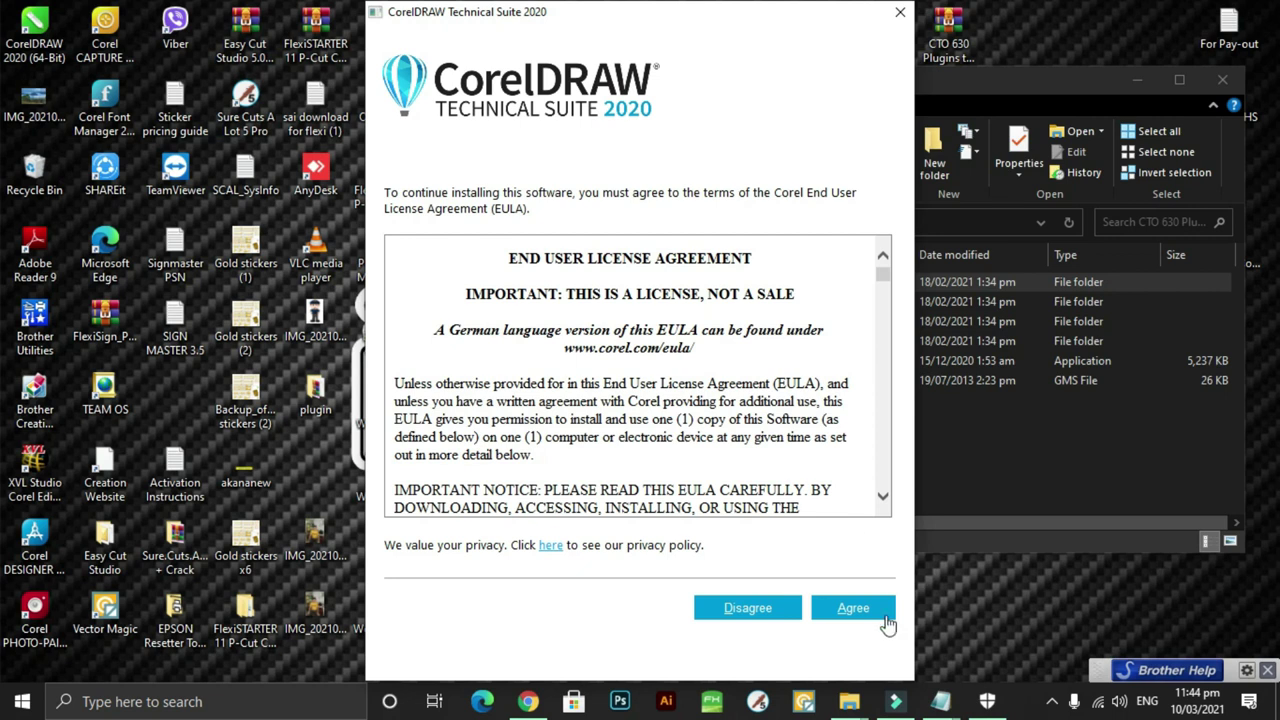
left_click(852, 608)
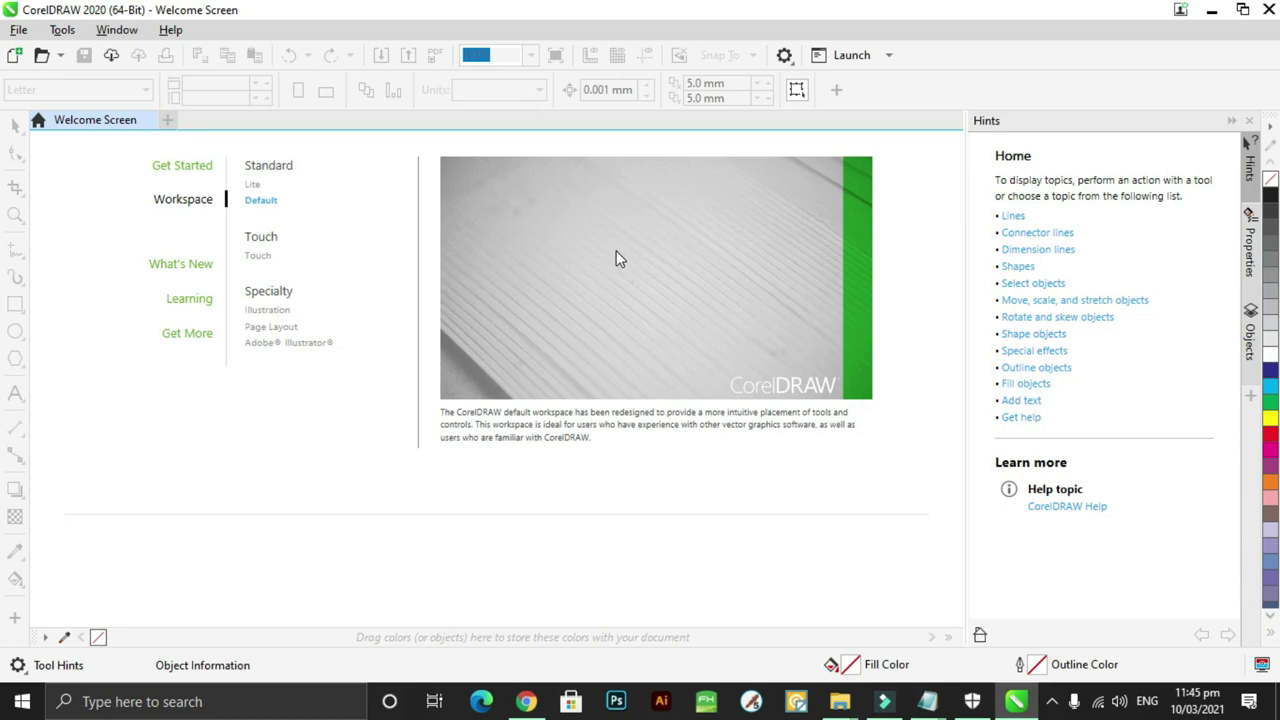
- Create a new document with RGB as the primary color mode and A4 as the page size
key("ctrl+n")
left_click(676, 285)
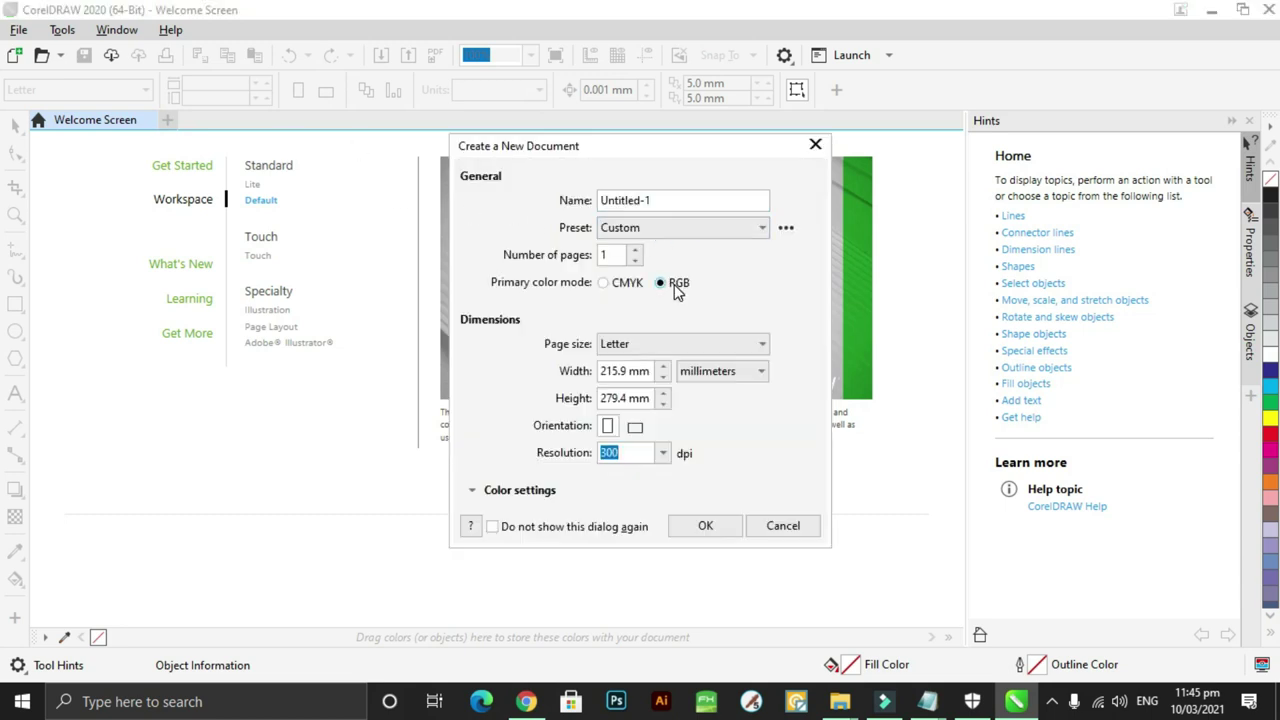
left_click(686, 345)
scroll(655, 459, "up", 5)
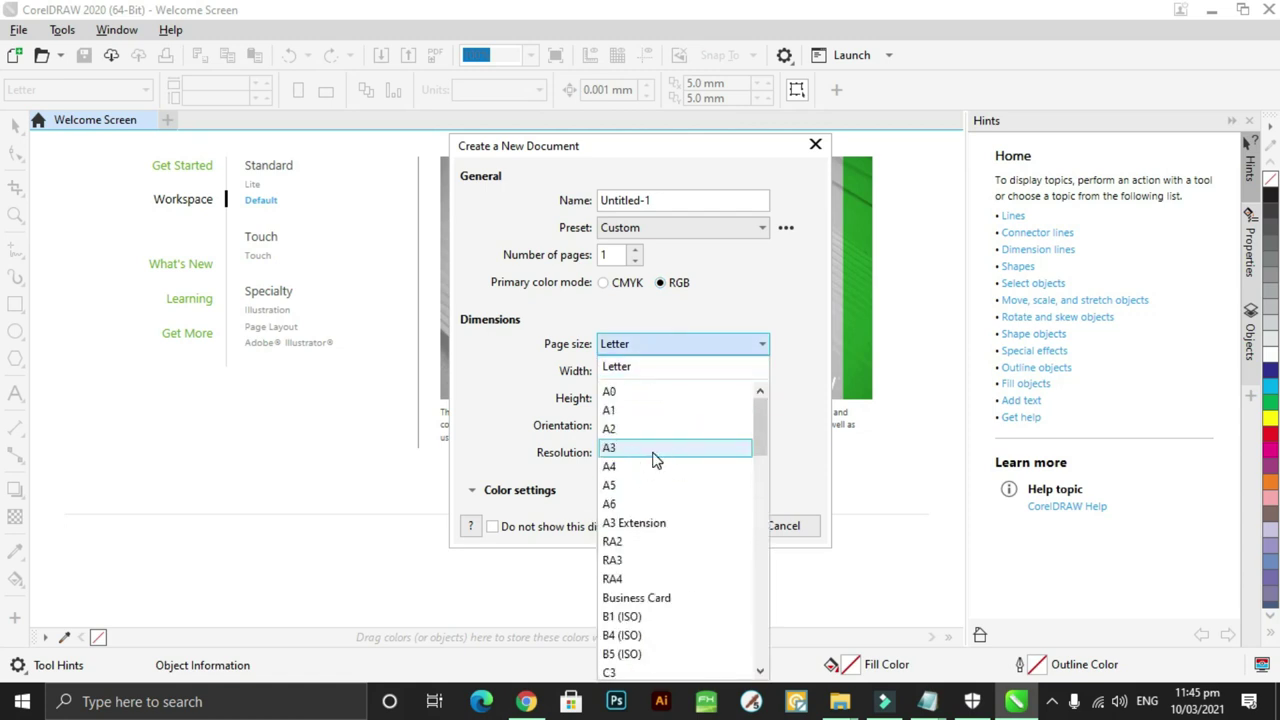
left_click(652, 452)
left_click(706, 525)
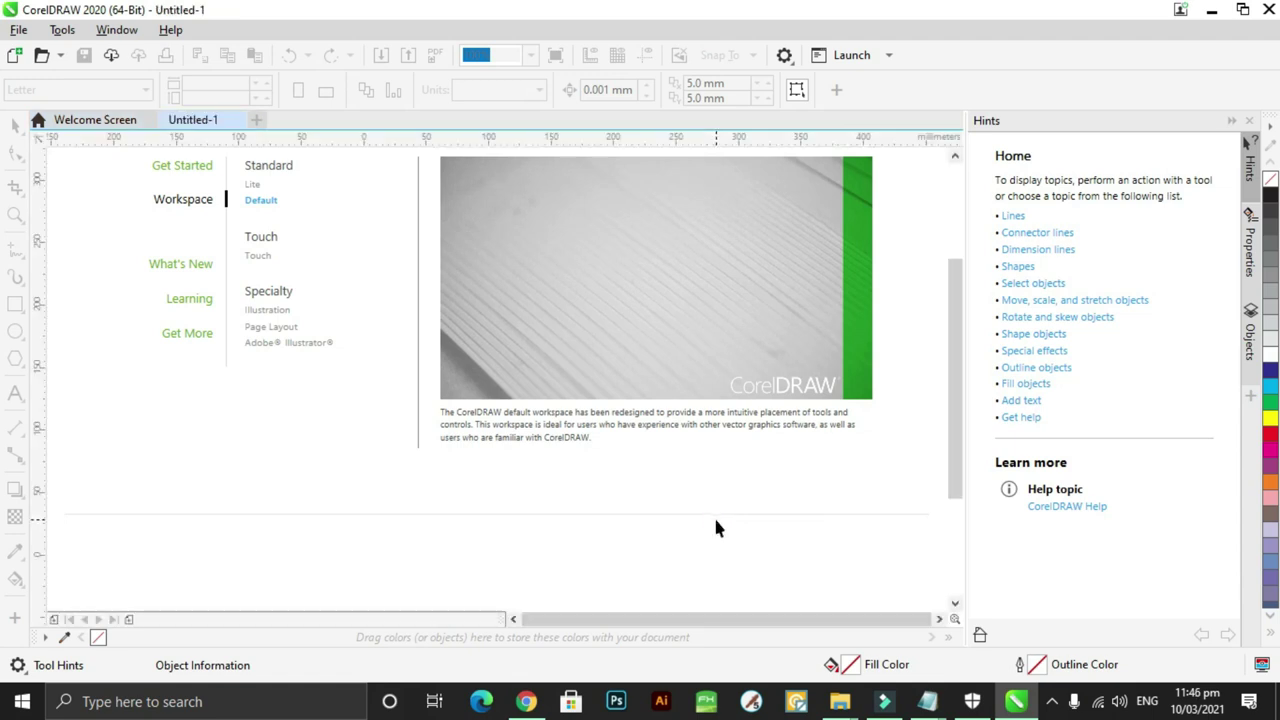
- Set the interface theme to Dark in the Customization appearance options
left_click(785, 57)
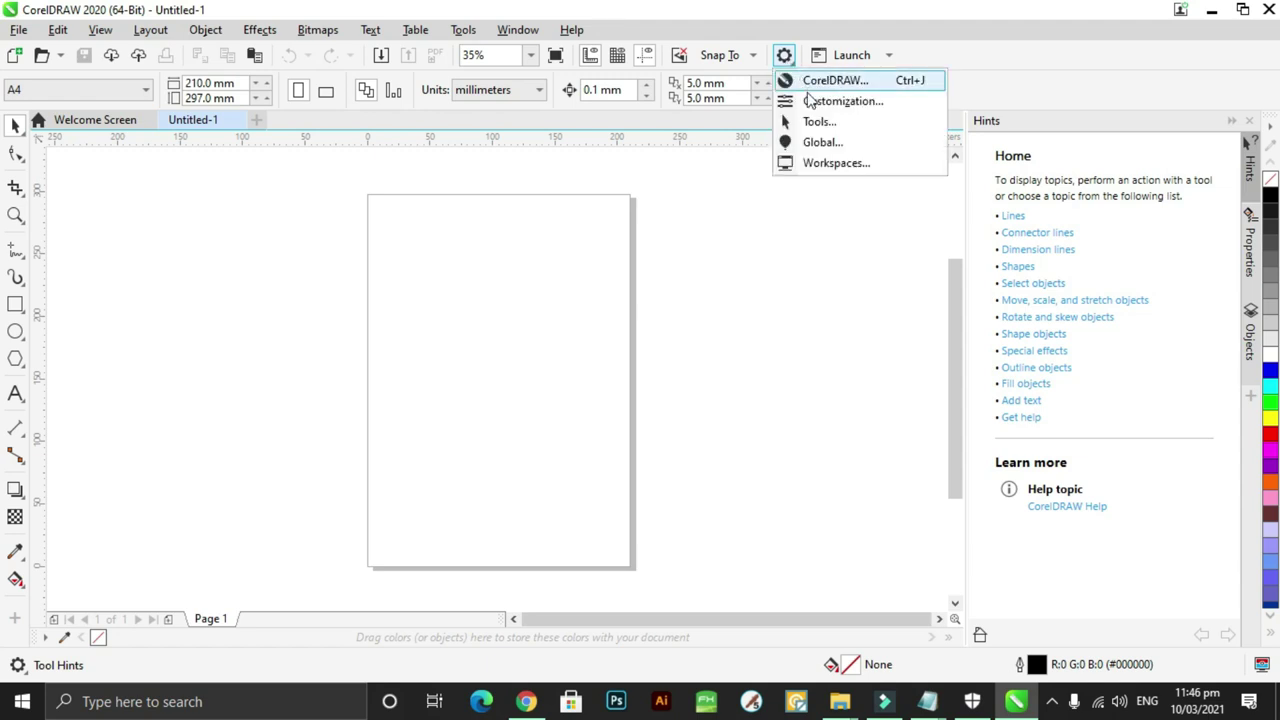
left_click(812, 104)
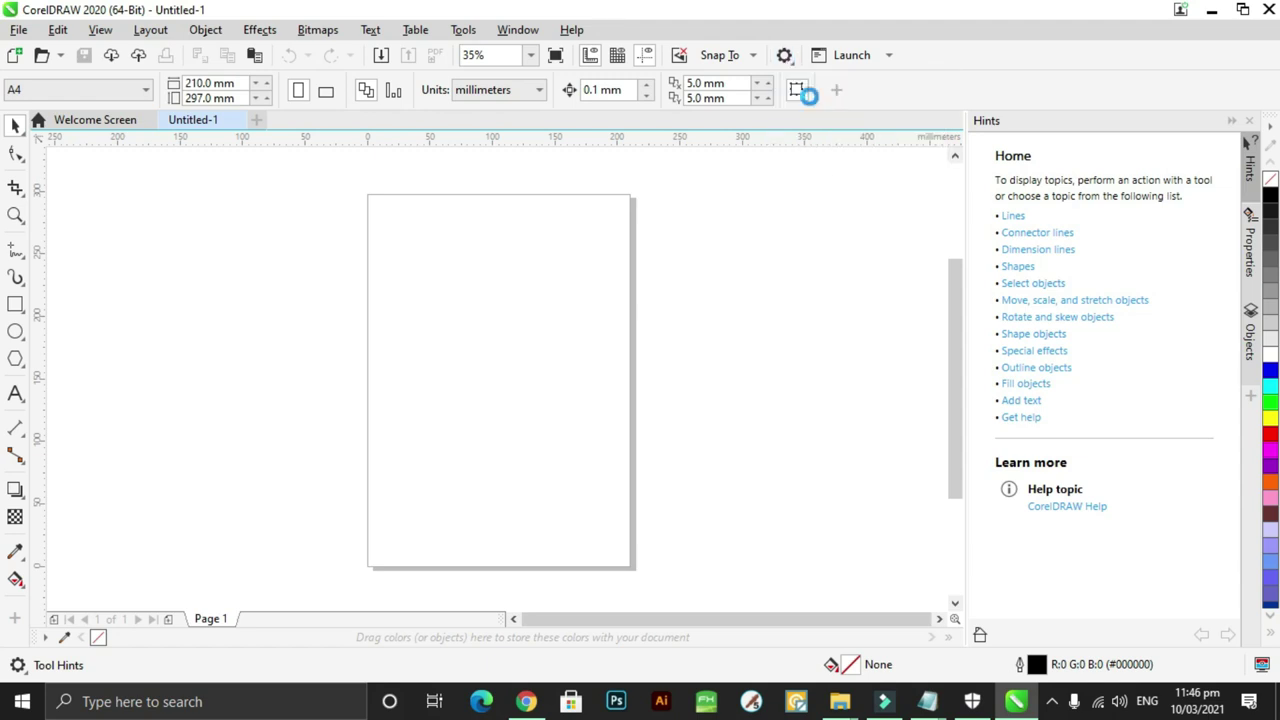
key("ctrl+j")
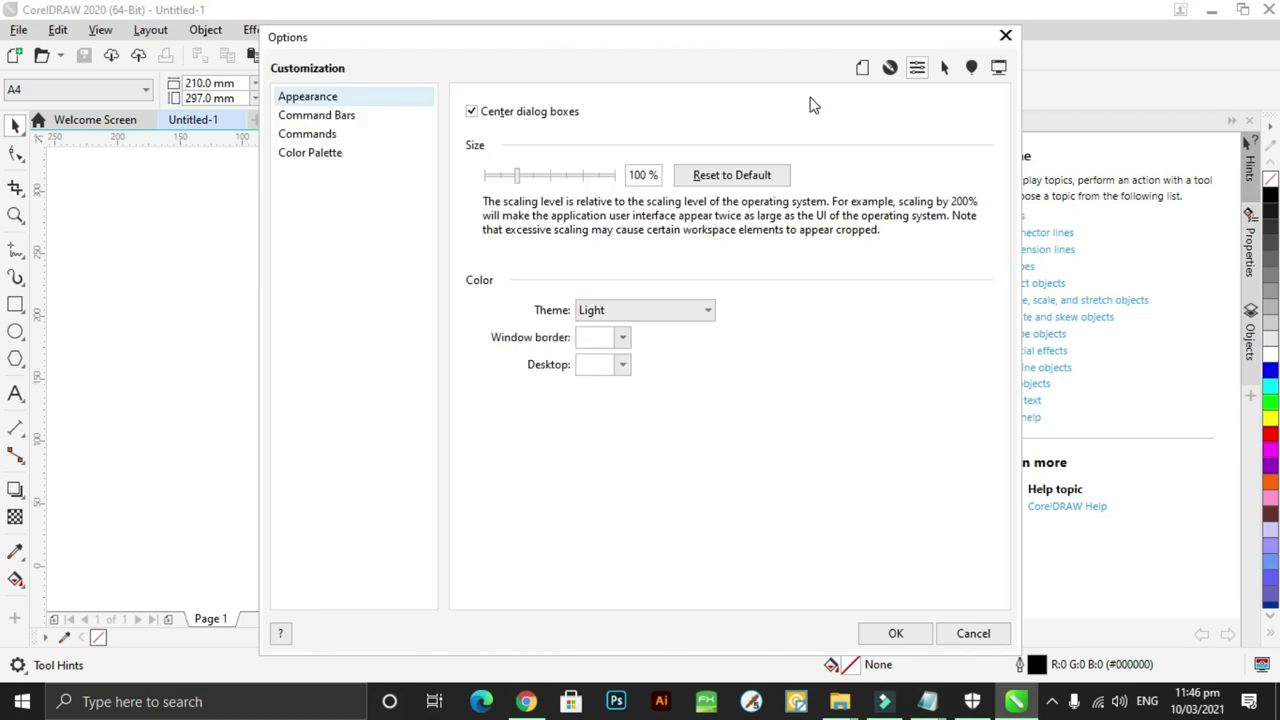
left_click(608, 310)
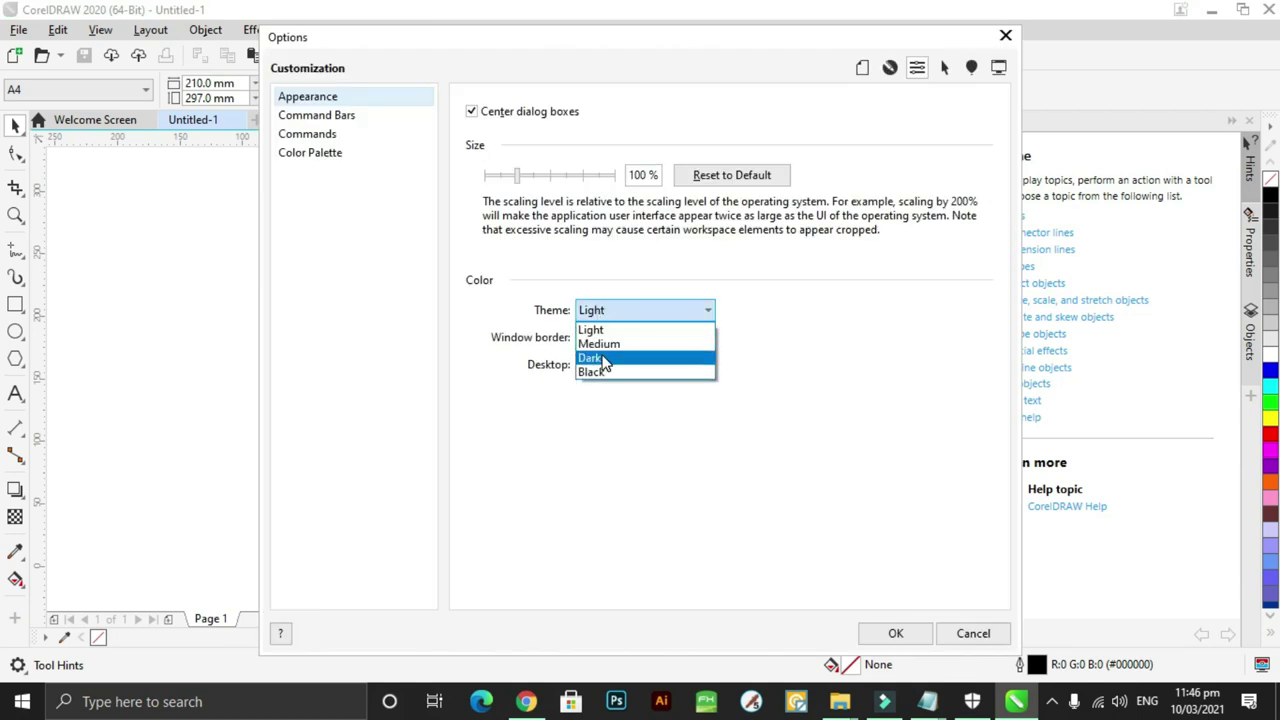
left_click(598, 357)
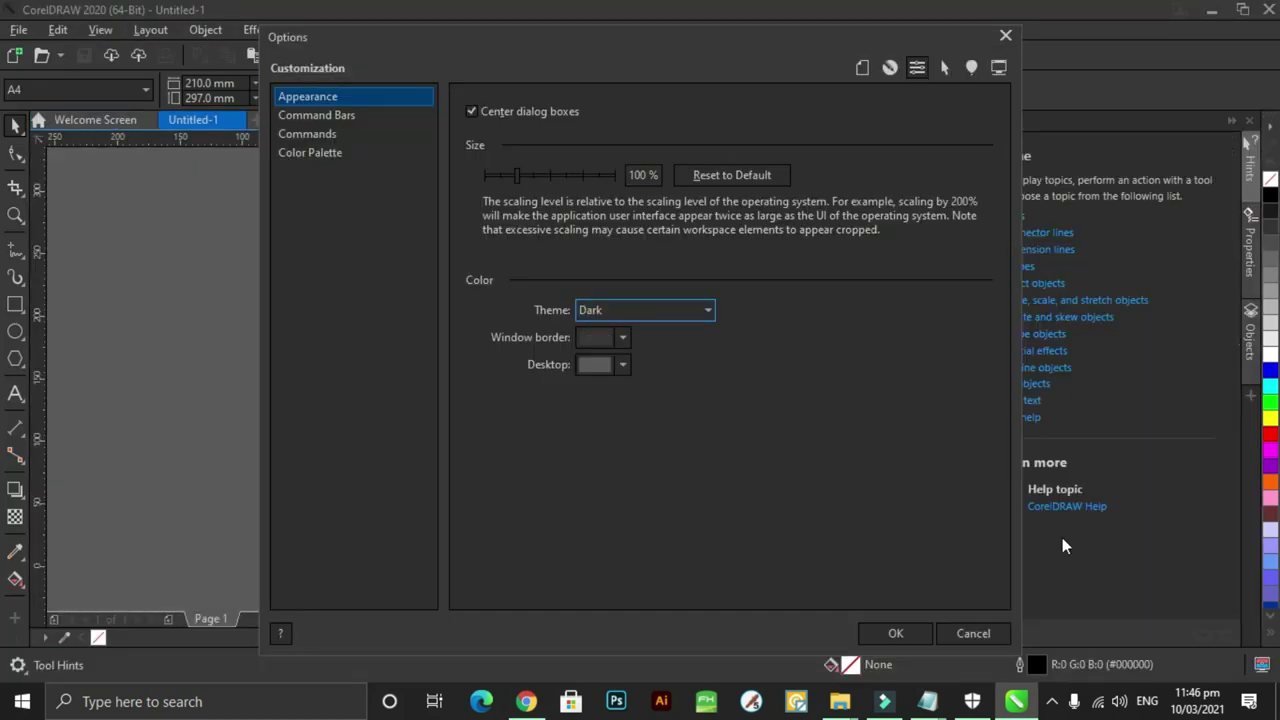
left_click(882, 630)
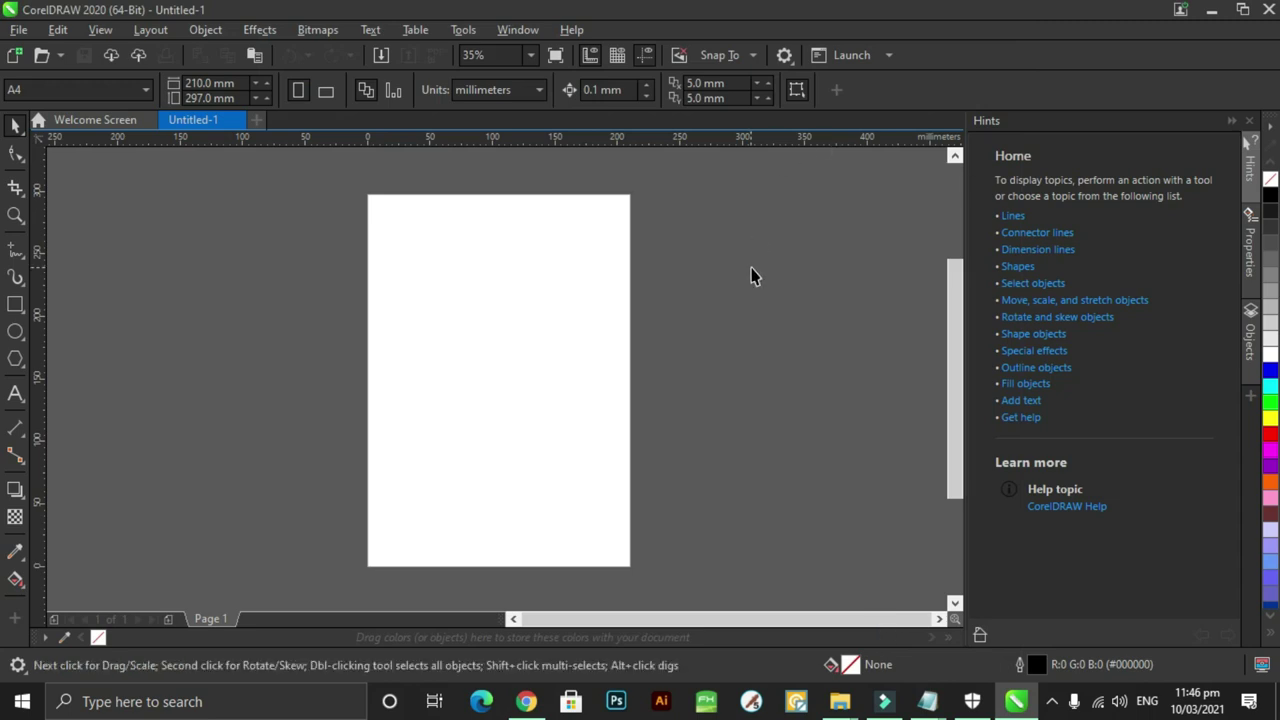
- Close CorelDRAW 2020 and return to the desktop
left_click(784, 57)
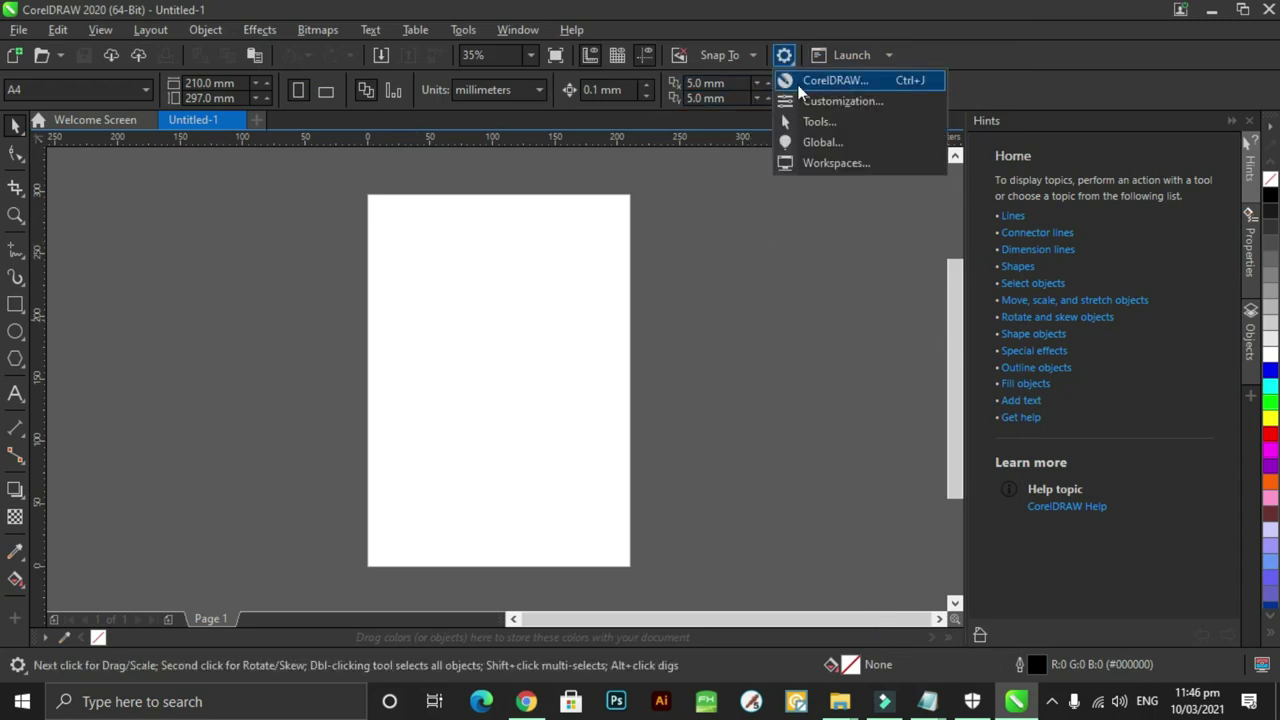
left_click(878, 289)
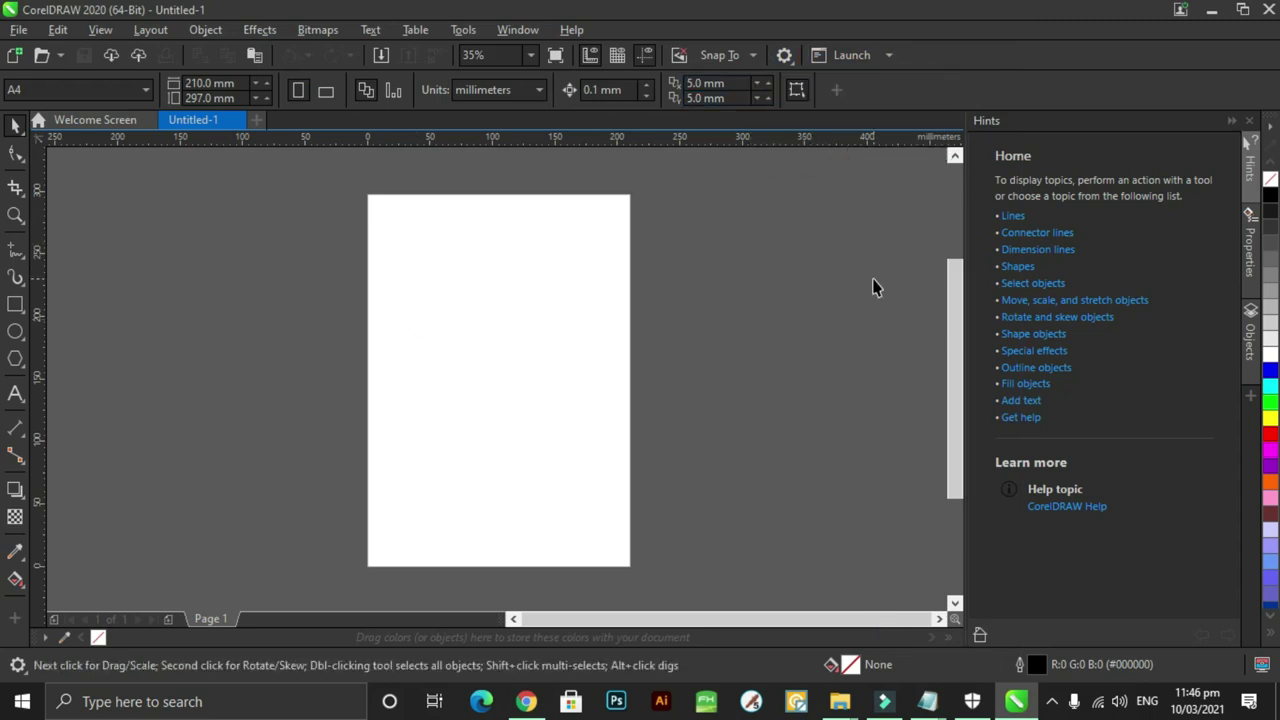
left_click(1275, 10)
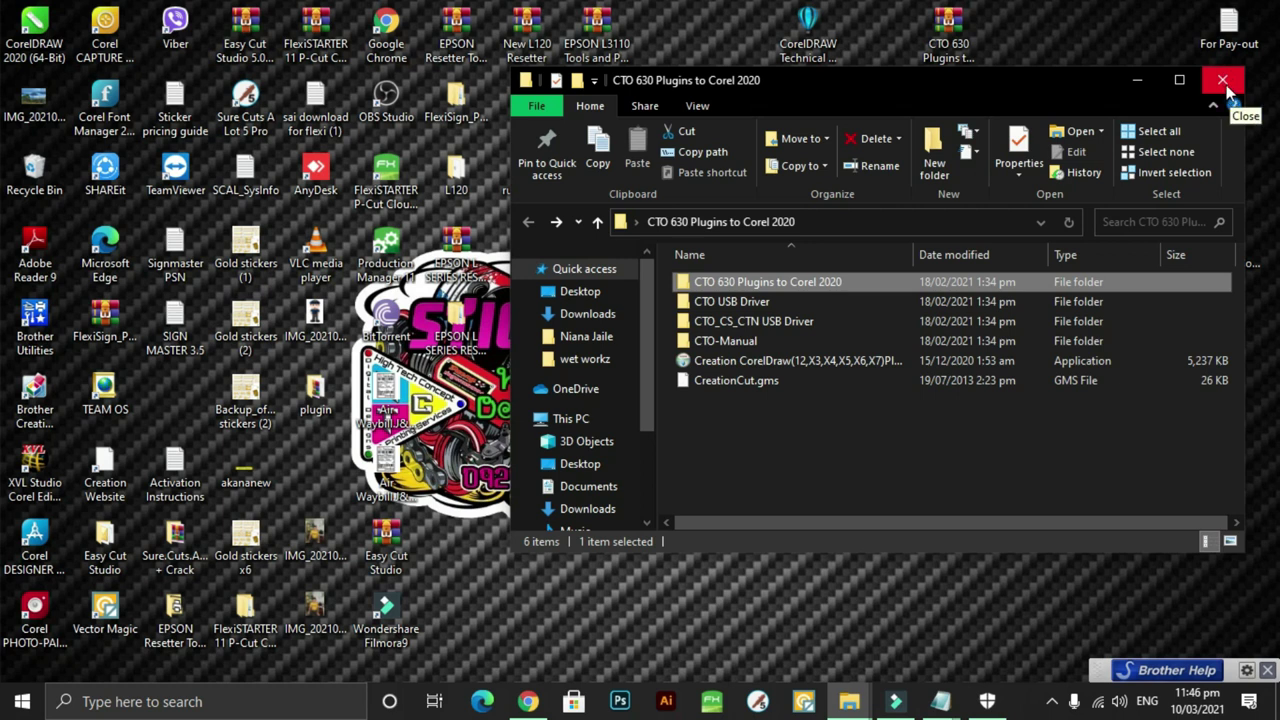
- Copy the CreationCut.gms file from the CTO 630 Plugins to Corel 2020 folder
left_click(723, 385)
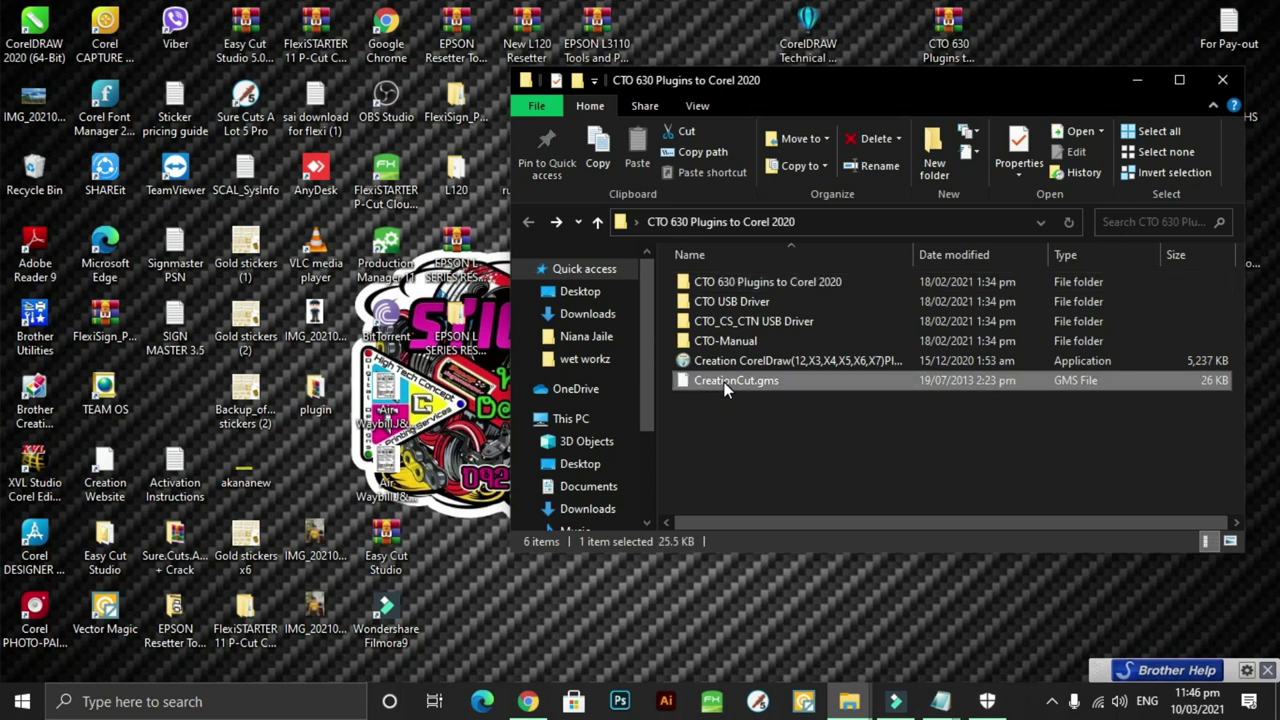
right_click(725, 389)
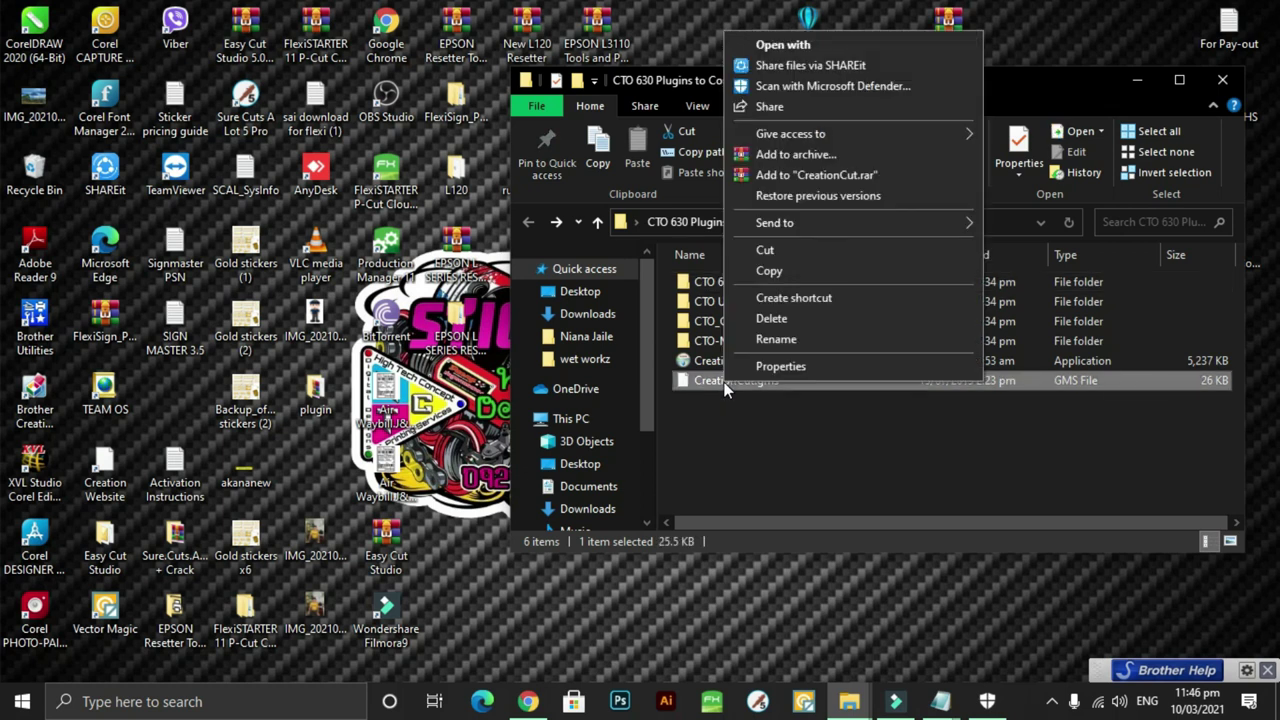
left_click(823, 269)
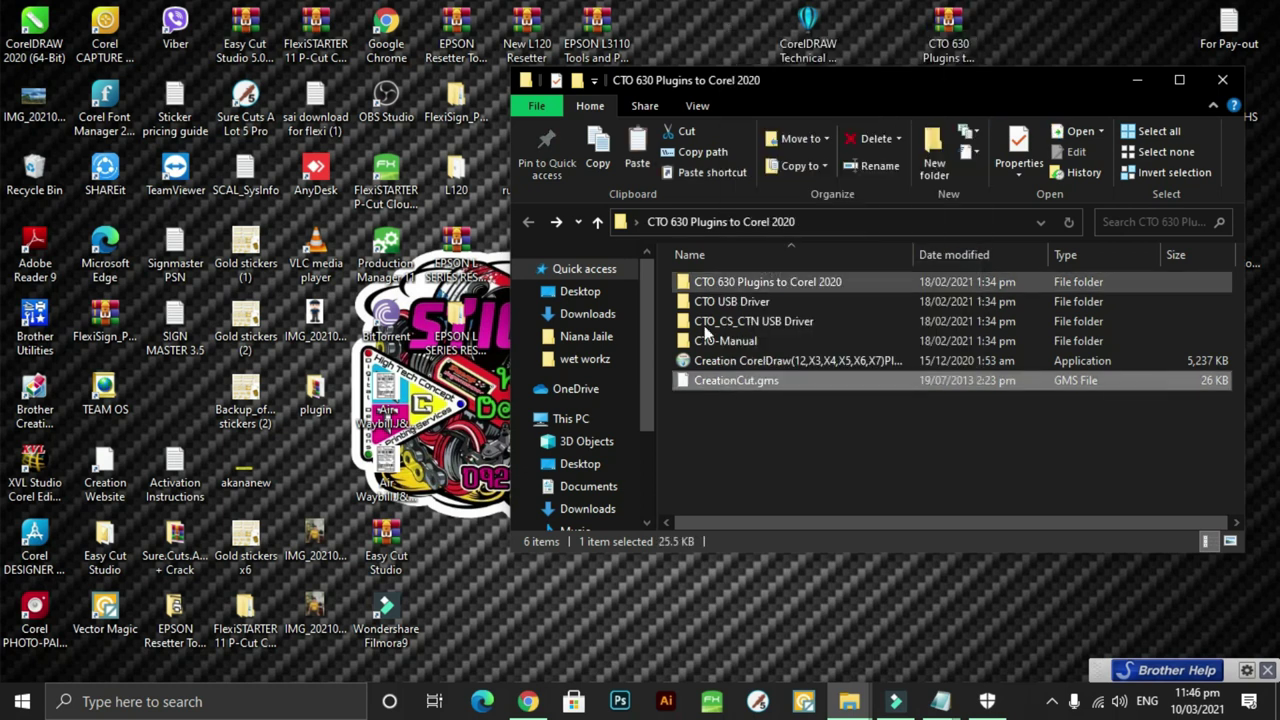
- Try to reach the CorelDRAW 2020 program folder through the file location of its desktop shortcut
left_click(55, 40)
right_click(55, 40)
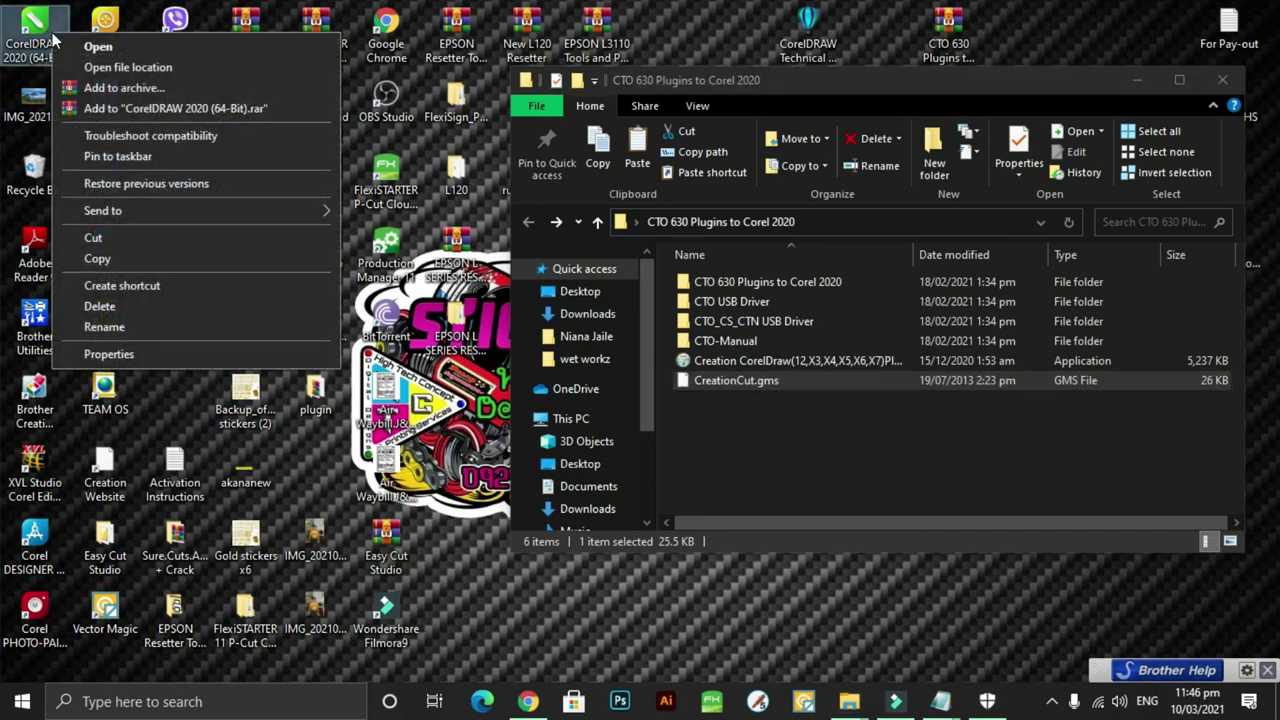
left_click(112, 68)
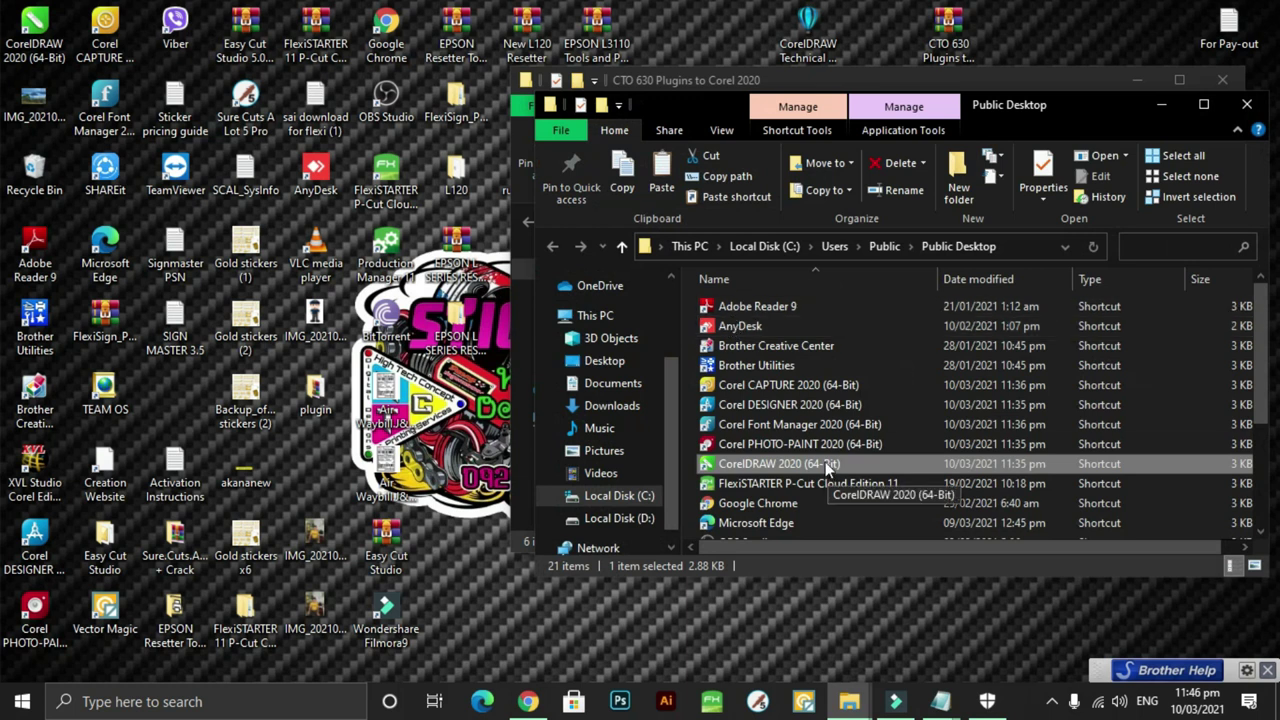
right_click(826, 470)
left_click(946, 158)
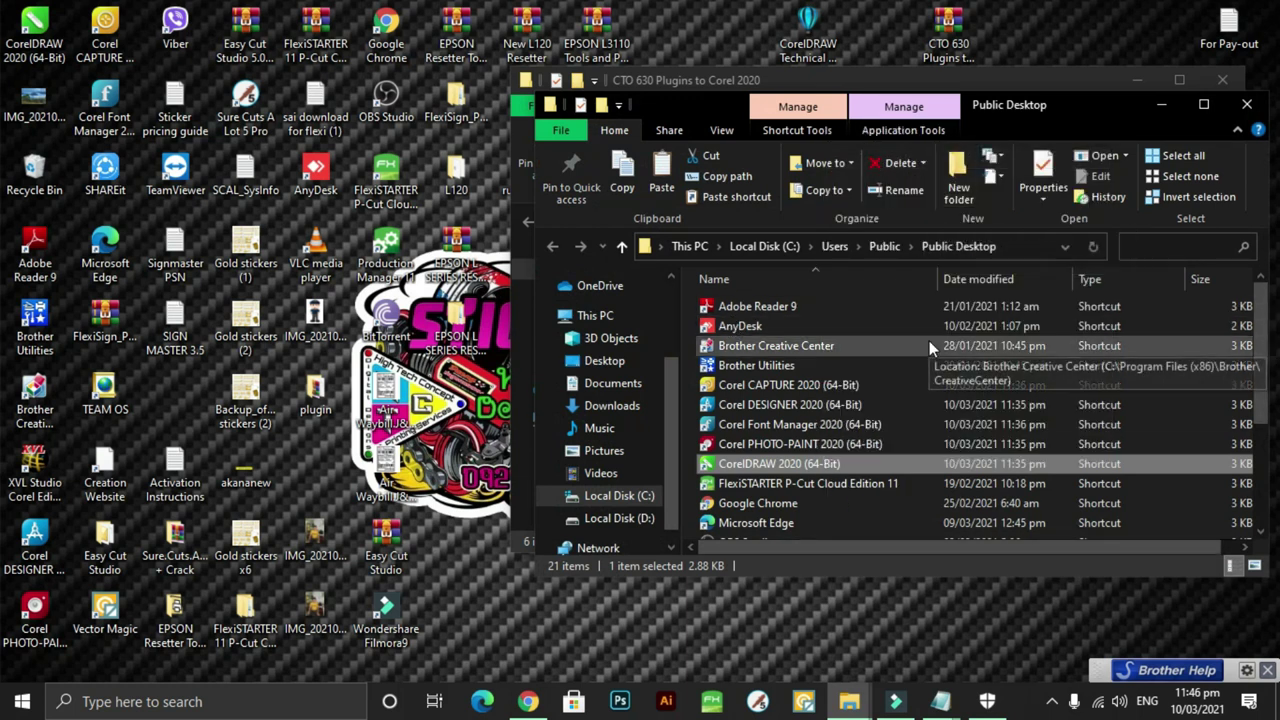
left_click_drag(1030, 87, 757, 624)
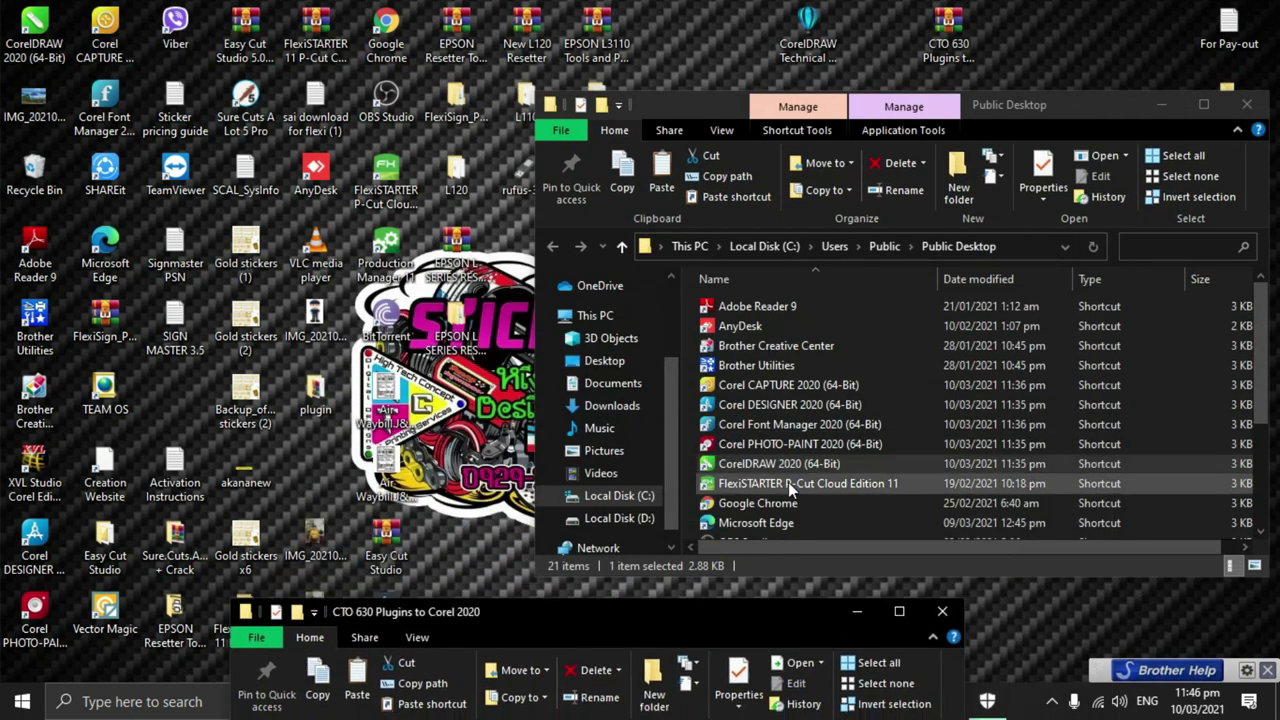
right_click(808, 463)
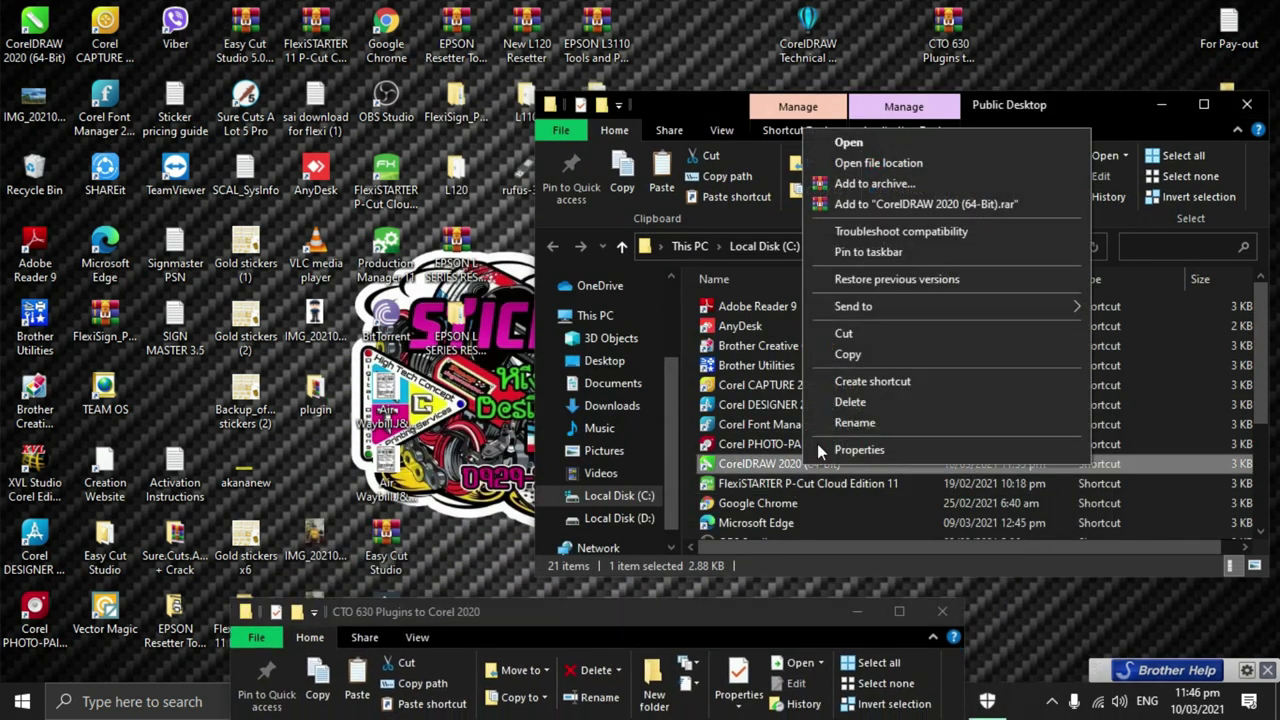
left_click(904, 163)
scroll(851, 443, "down", 2)
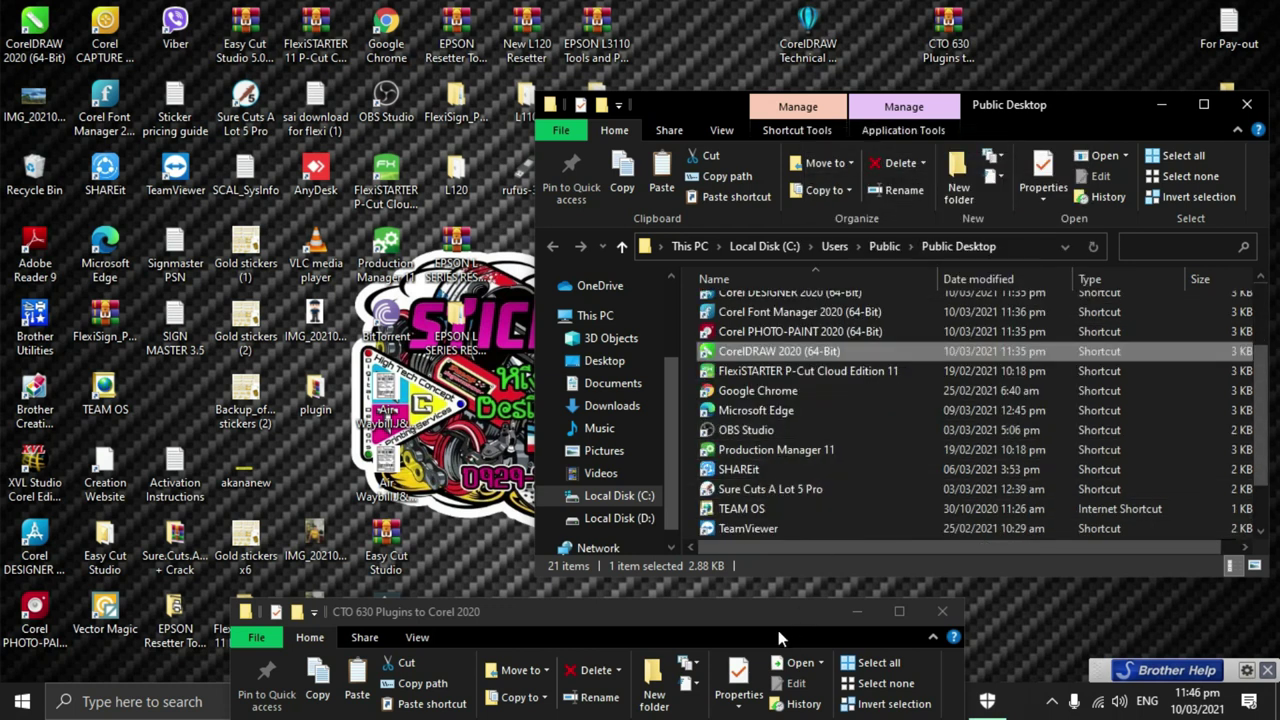
- Browse on Local Disk (C:) to Program Files > Corel > CorelDRAW Technical Suite 2020 > Draw > GMS
left_click_drag(735, 621, 1039, 48)
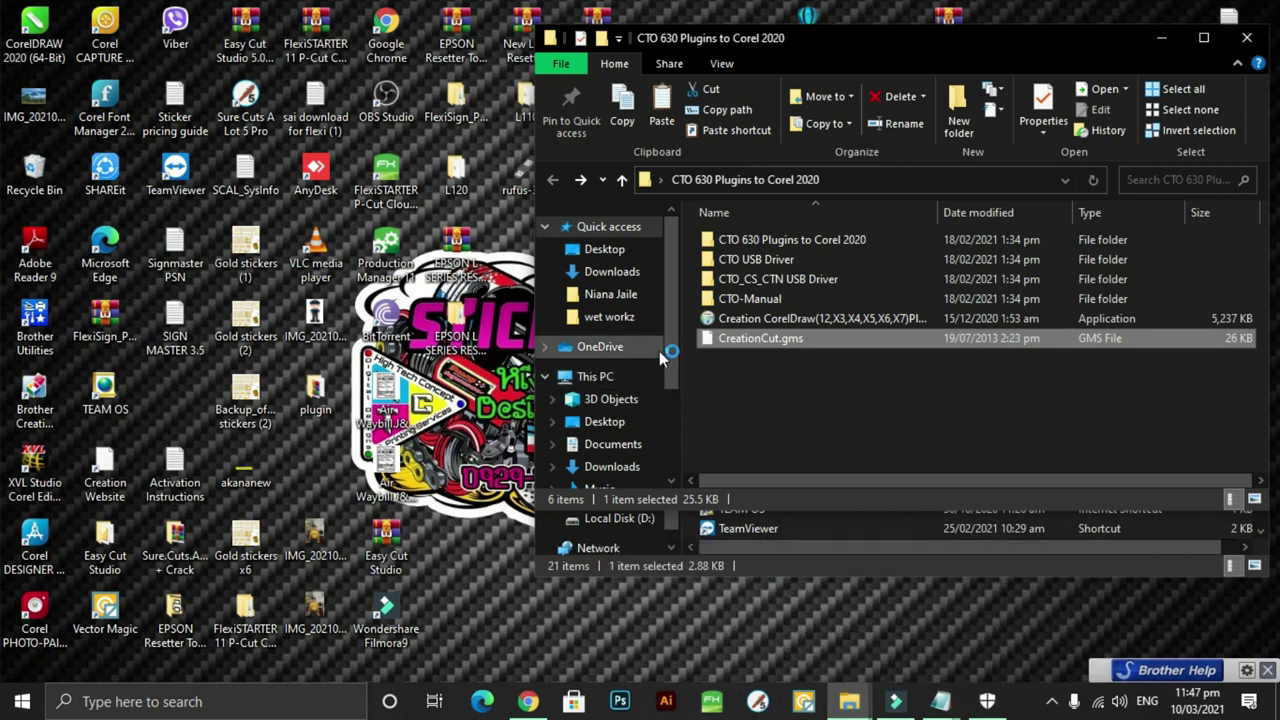
scroll(672, 365, "down", 1)
scroll(672, 365, "down", 2)
left_click(619, 429)
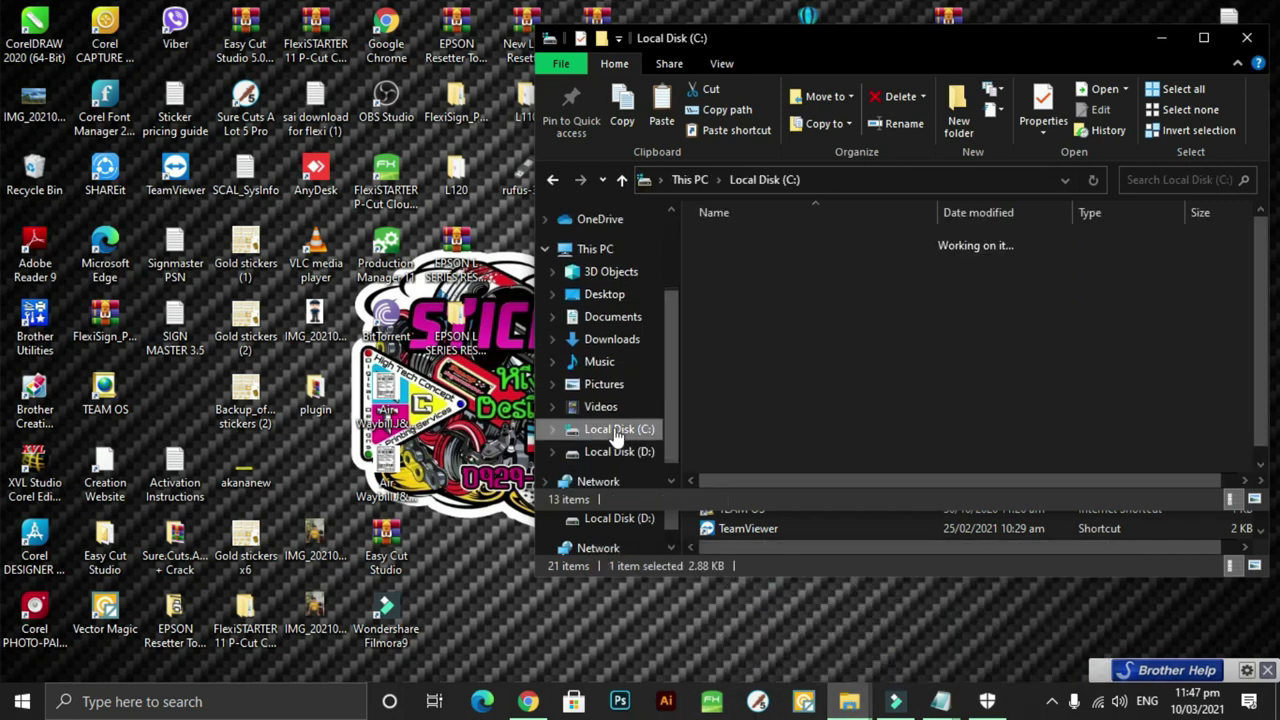
double_click(815, 318)
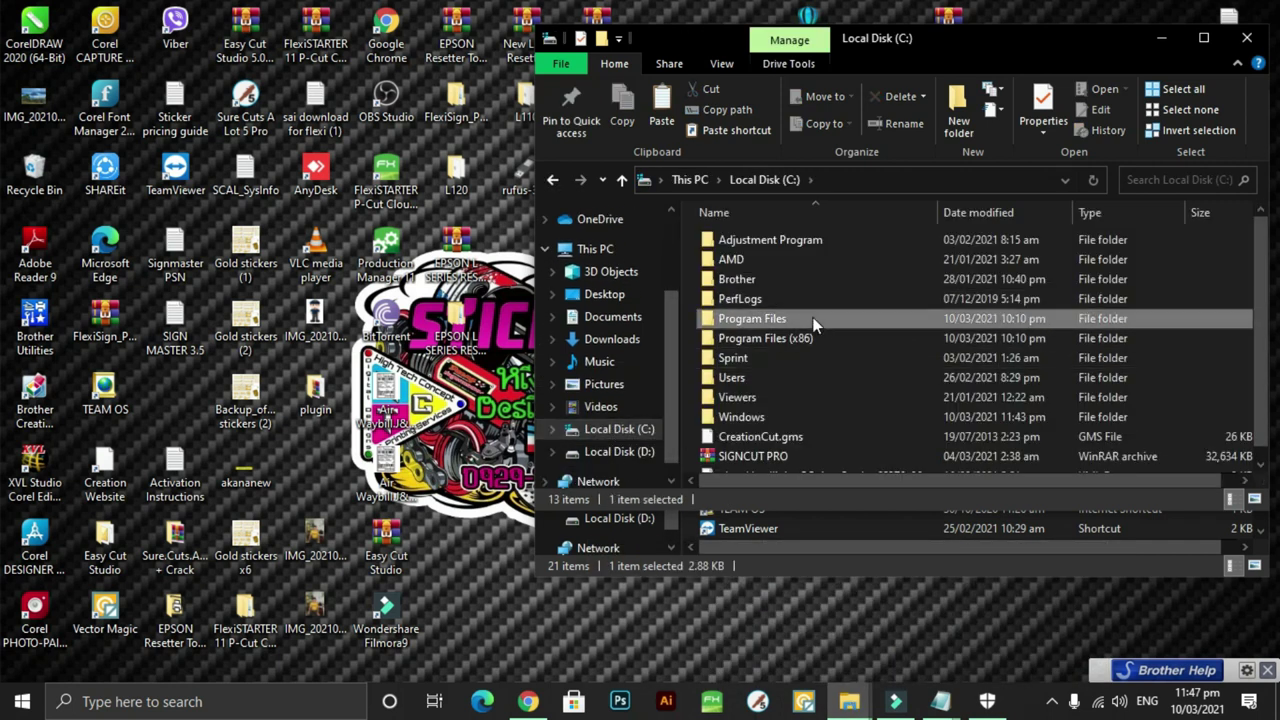
double_click(792, 360)
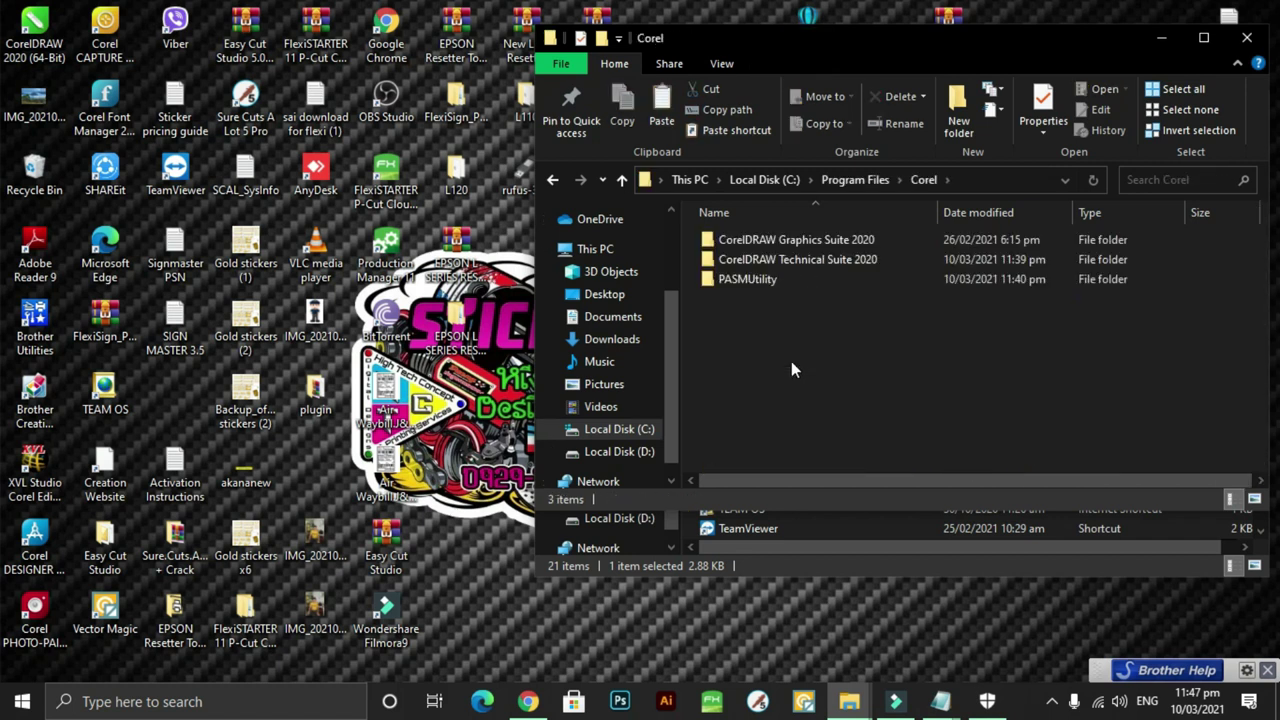
double_click(789, 259)
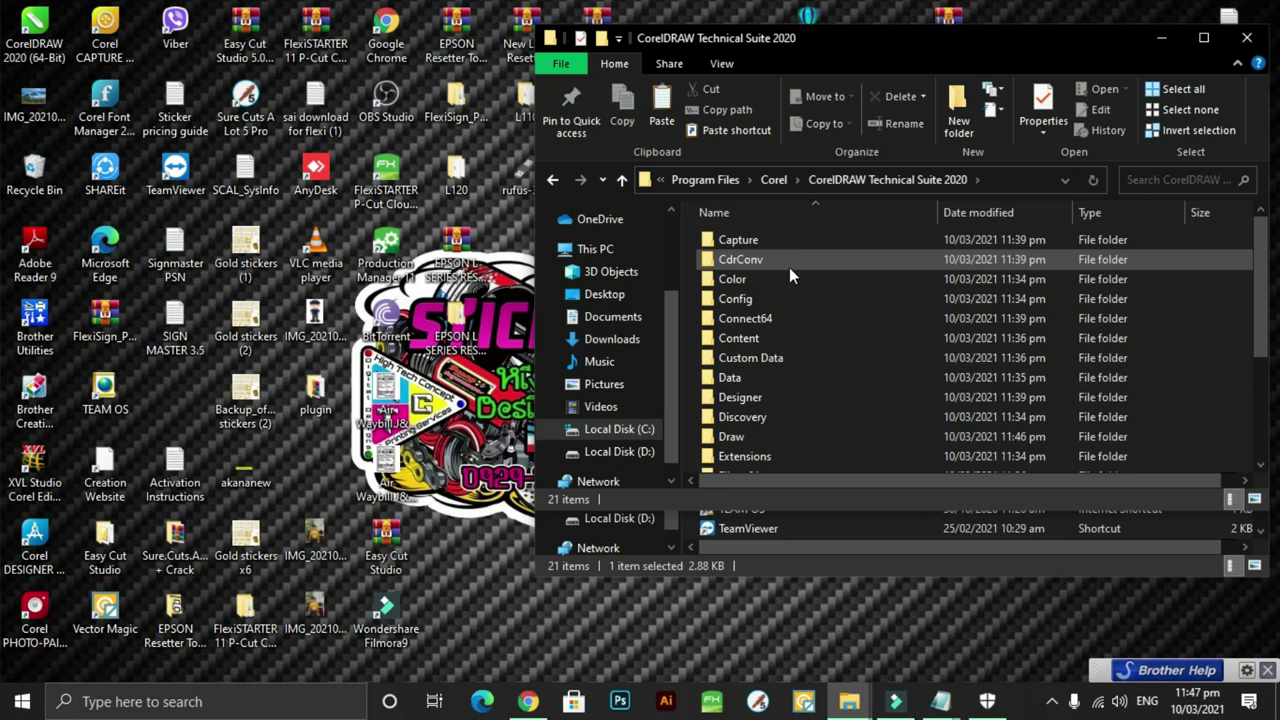
double_click(768, 436)
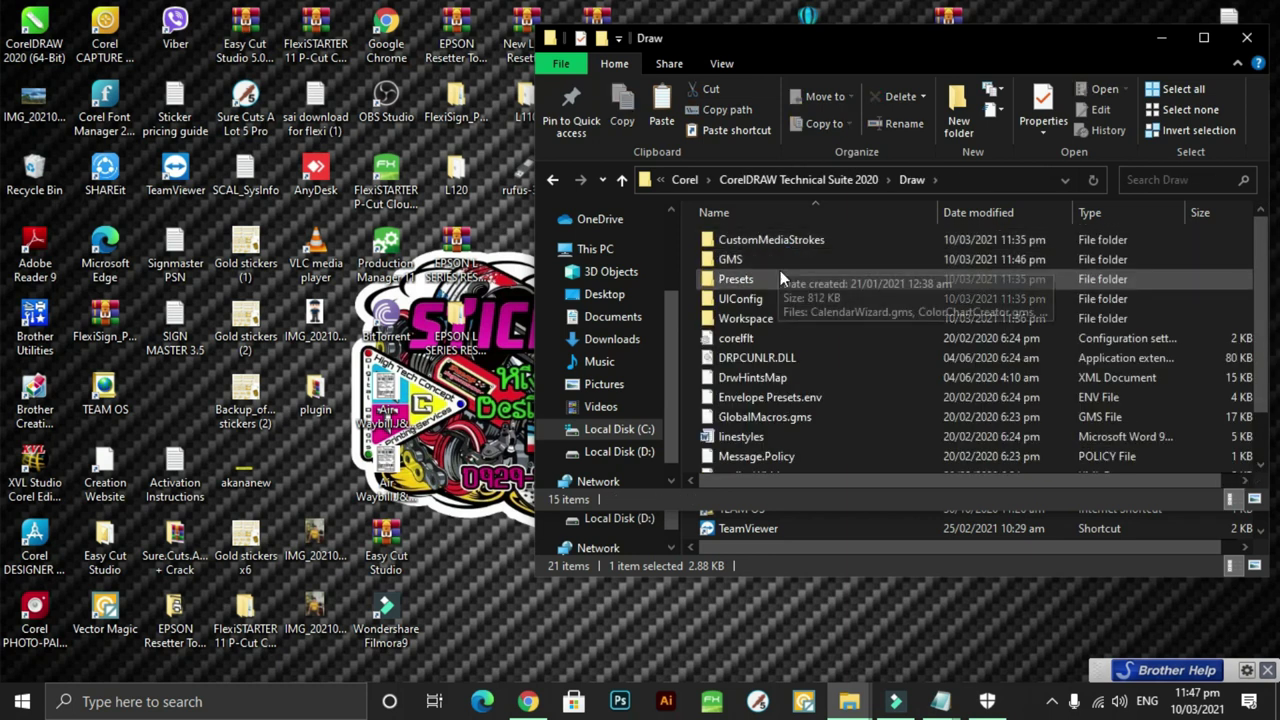
double_click(773, 254)
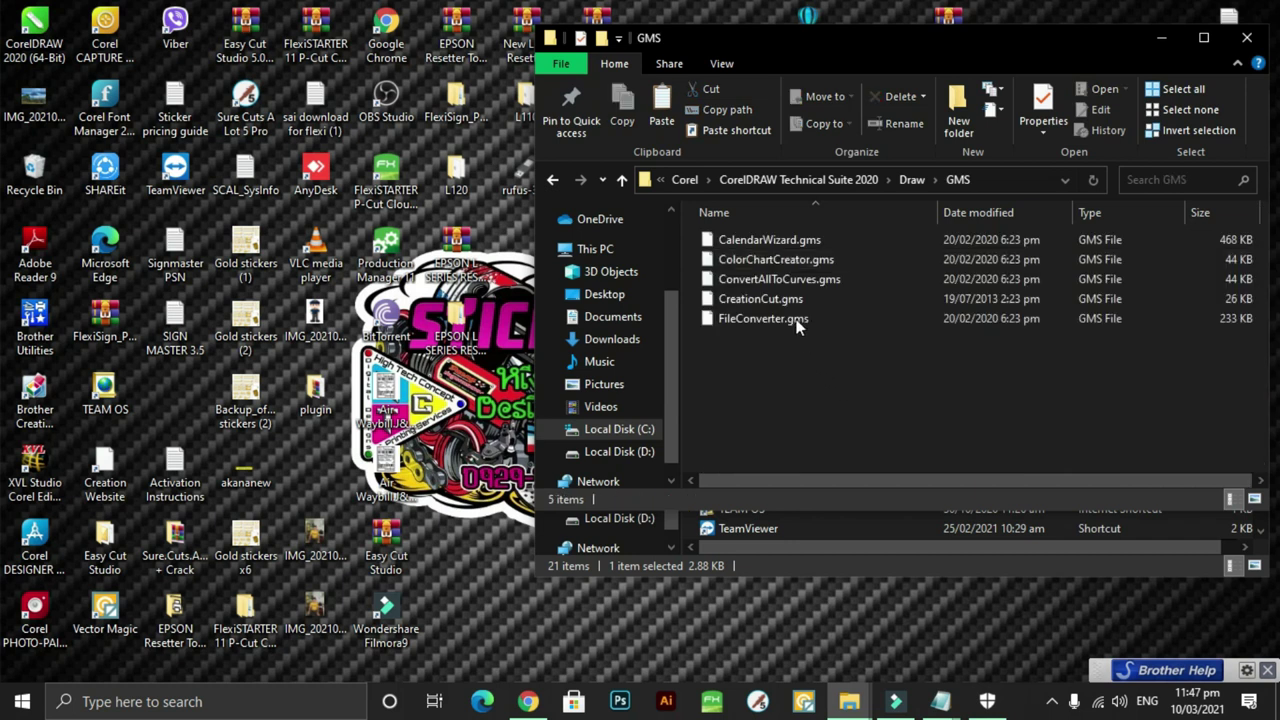
- Paste CreationCut.gms into the GMS folder, replacing the existing file, and close both File Explorer windows
right_click(788, 367)
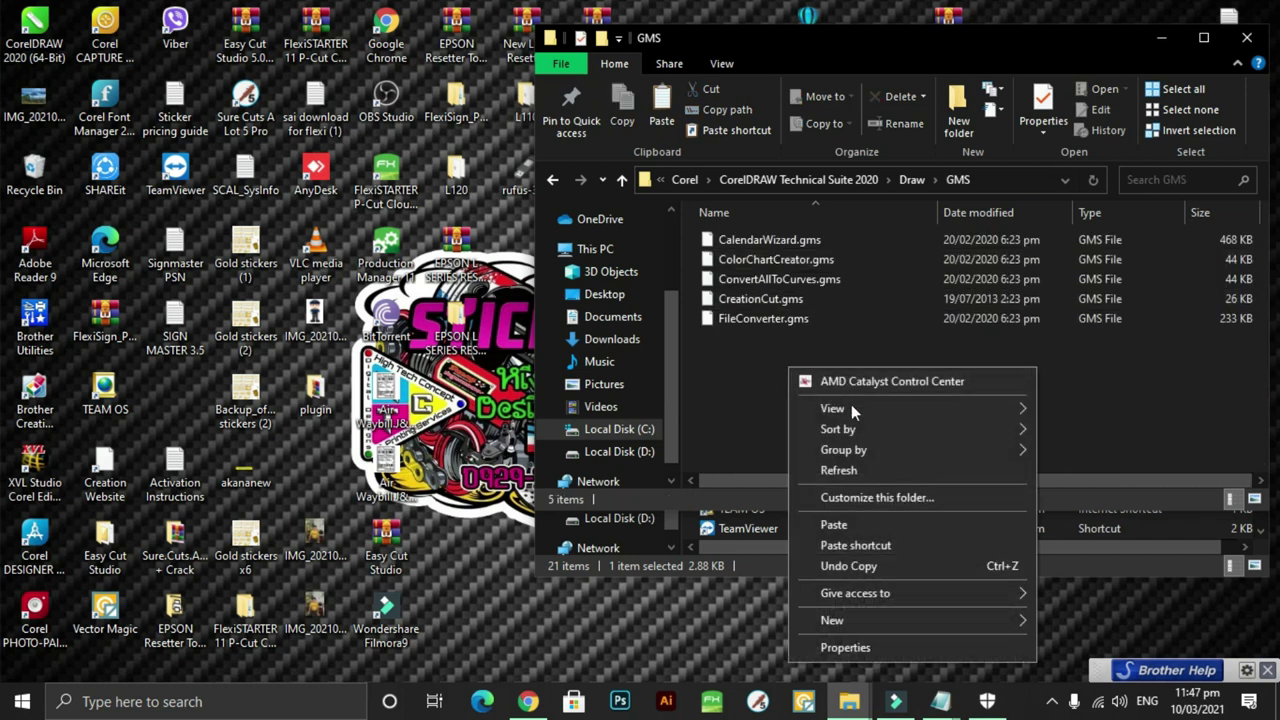
left_click(870, 524)
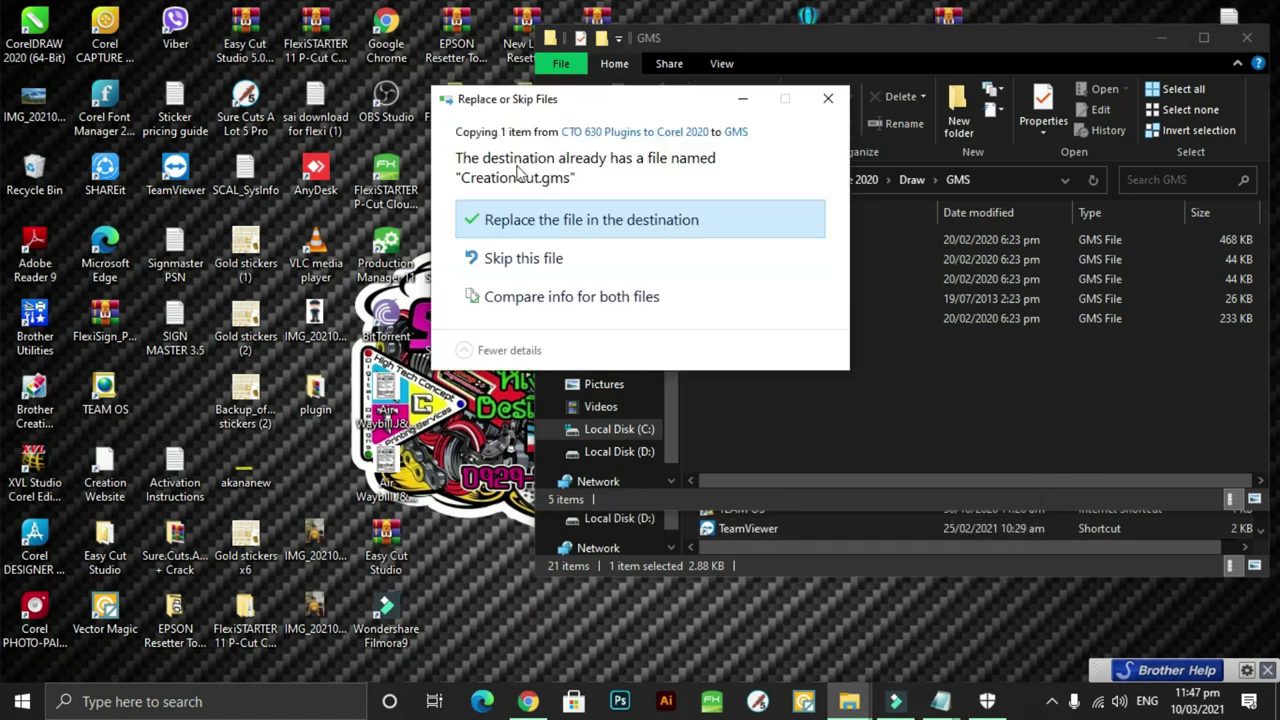
left_click(551, 212)
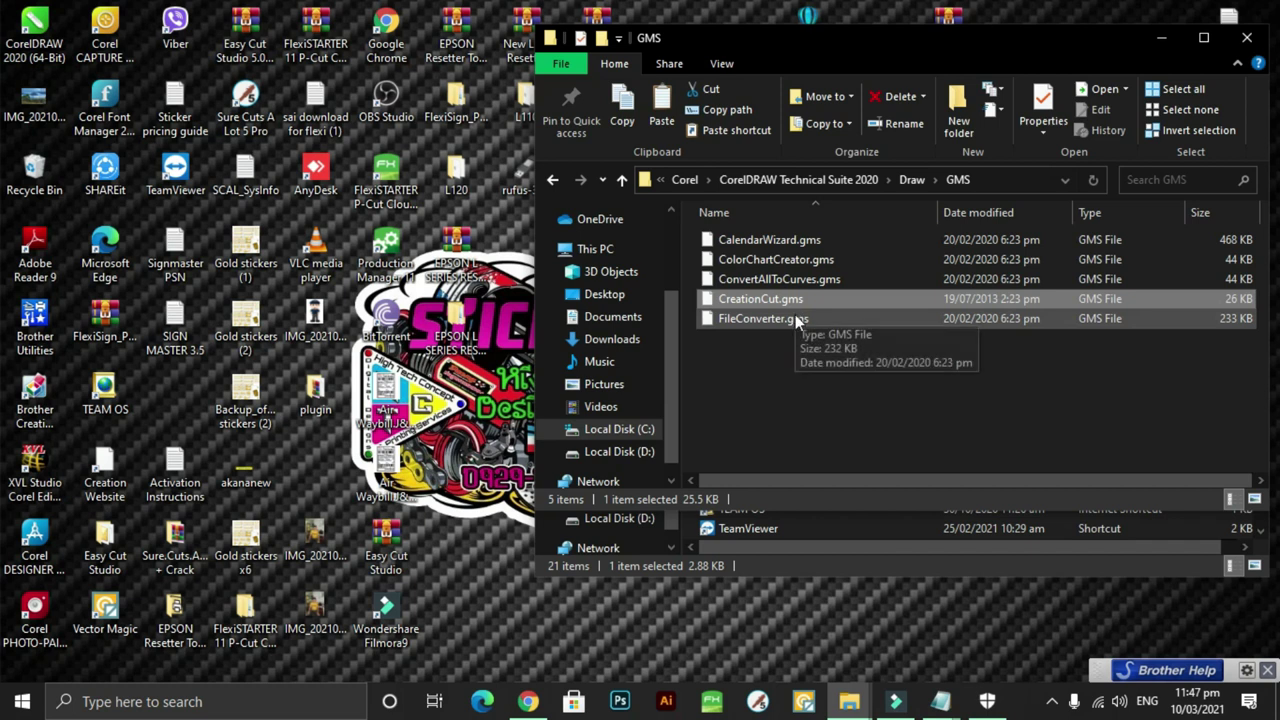
left_click(1245, 45)
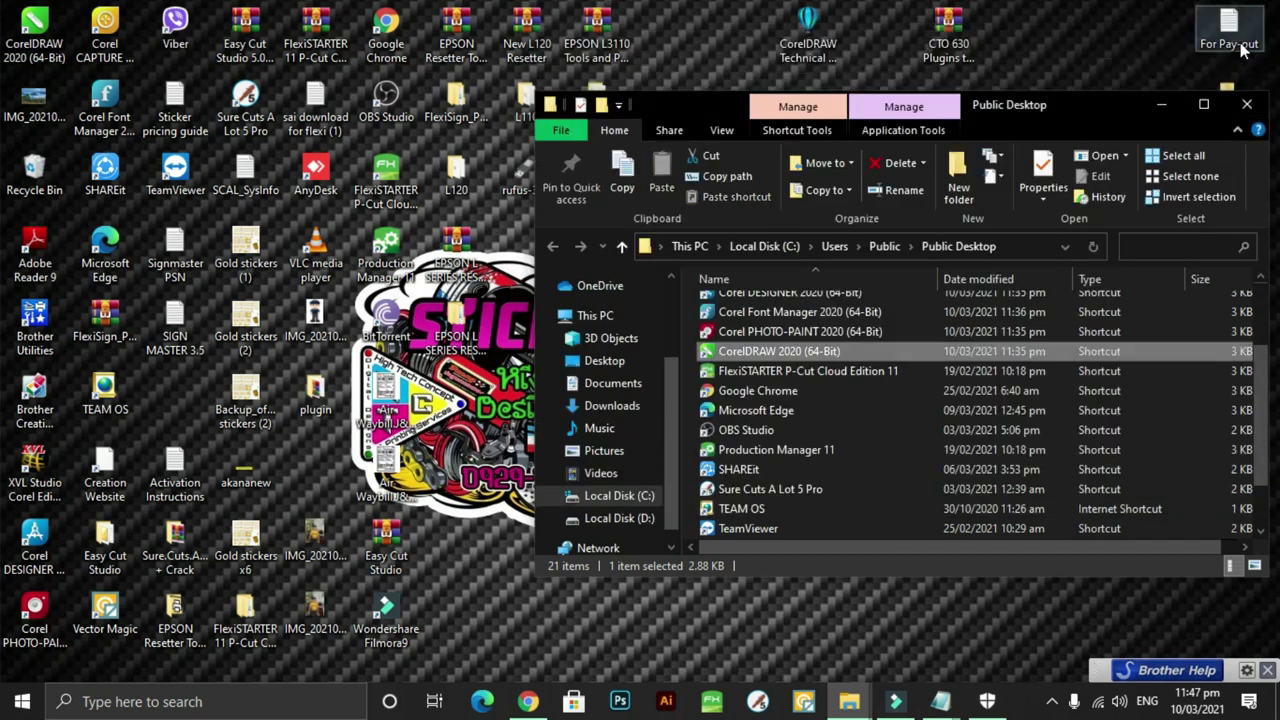
left_click(1248, 104)
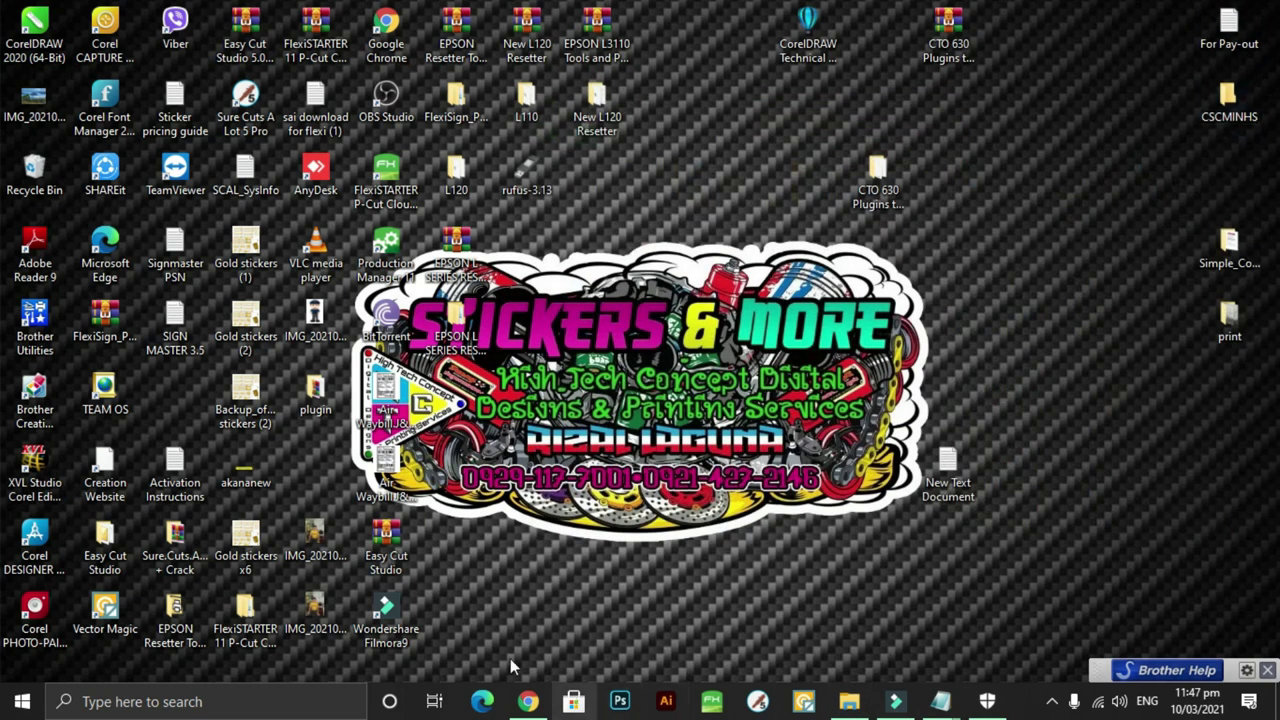
- Launch CorelDRAW 2020 and show the Macros category under Commands in the Customization options
double_click(50, 45)
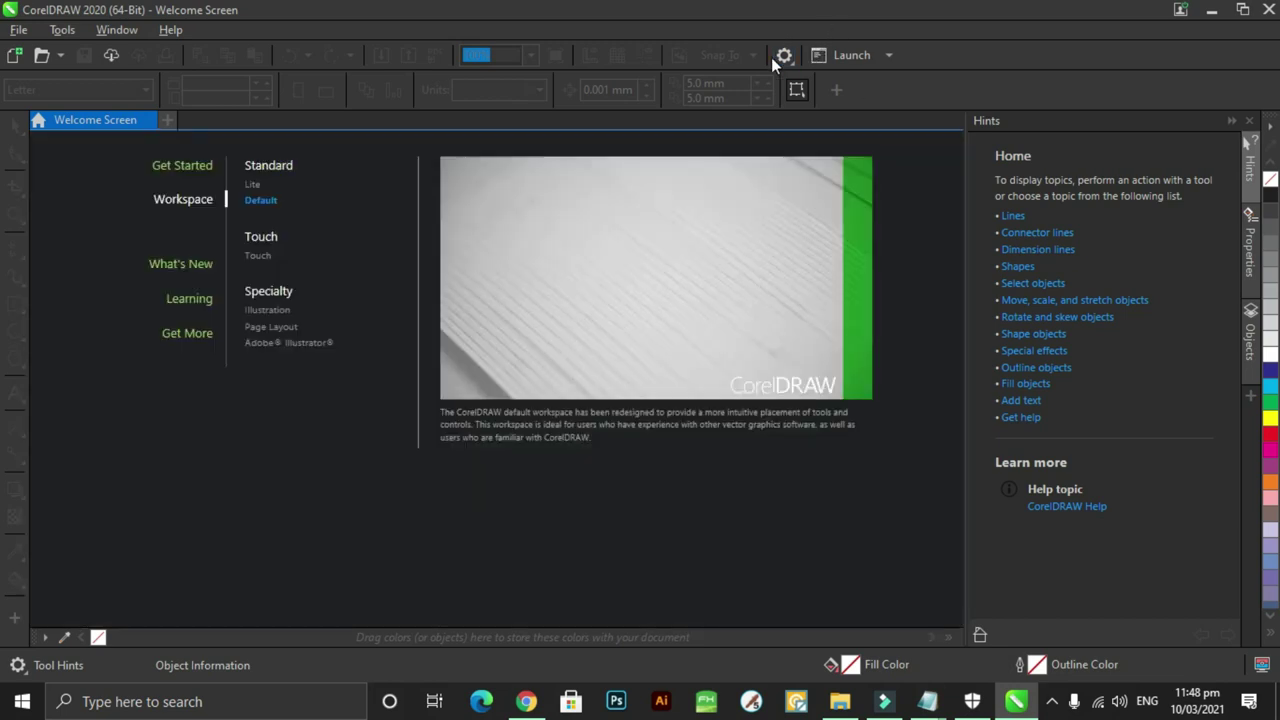
left_click(783, 57)
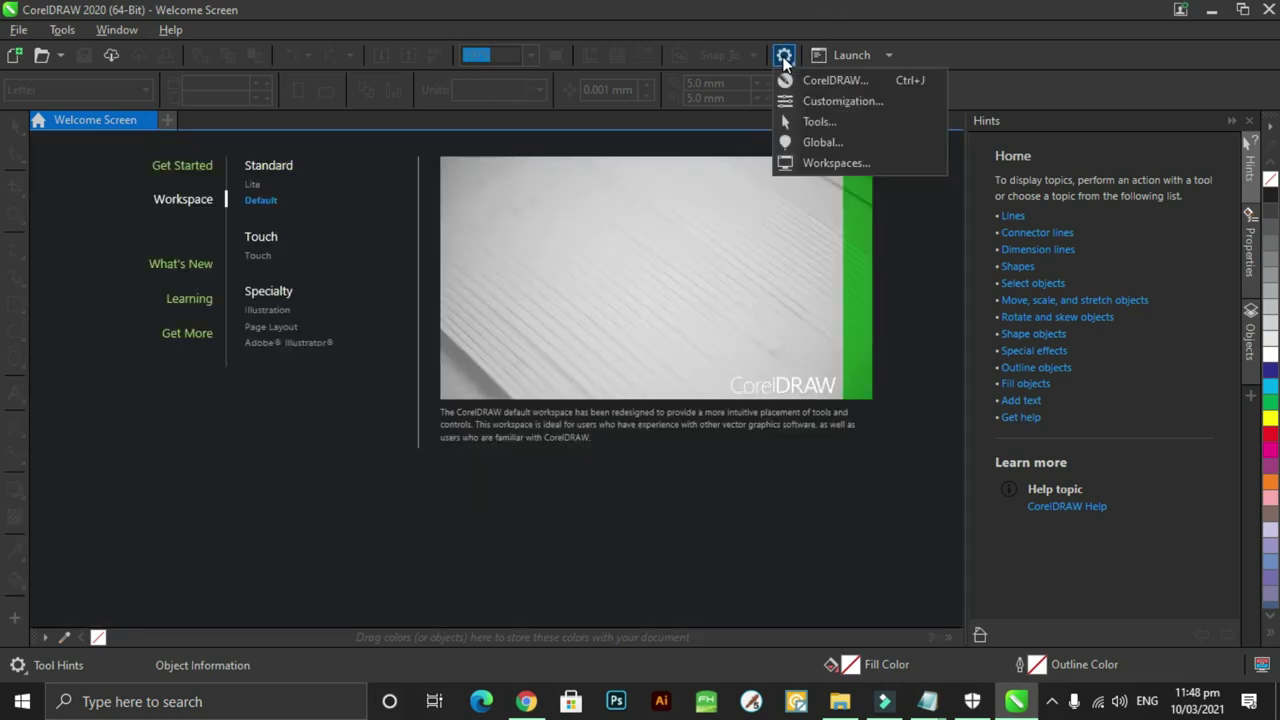
left_click(814, 103)
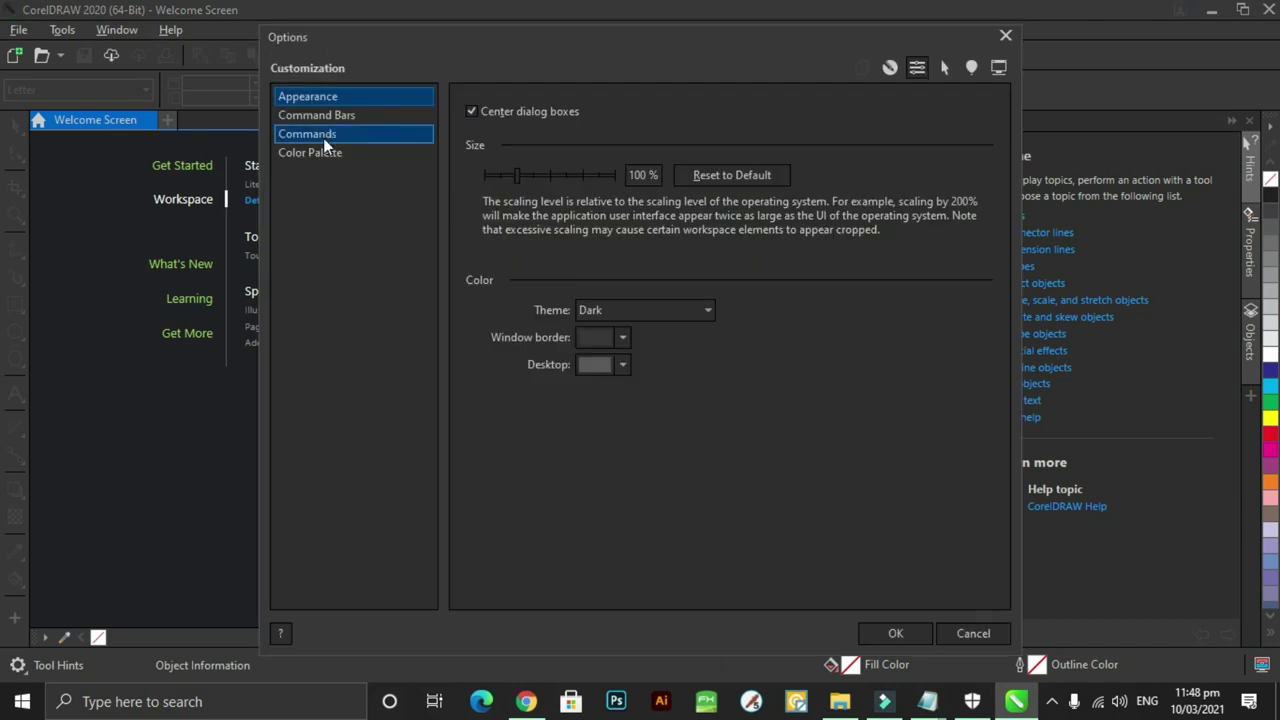
left_click(328, 134)
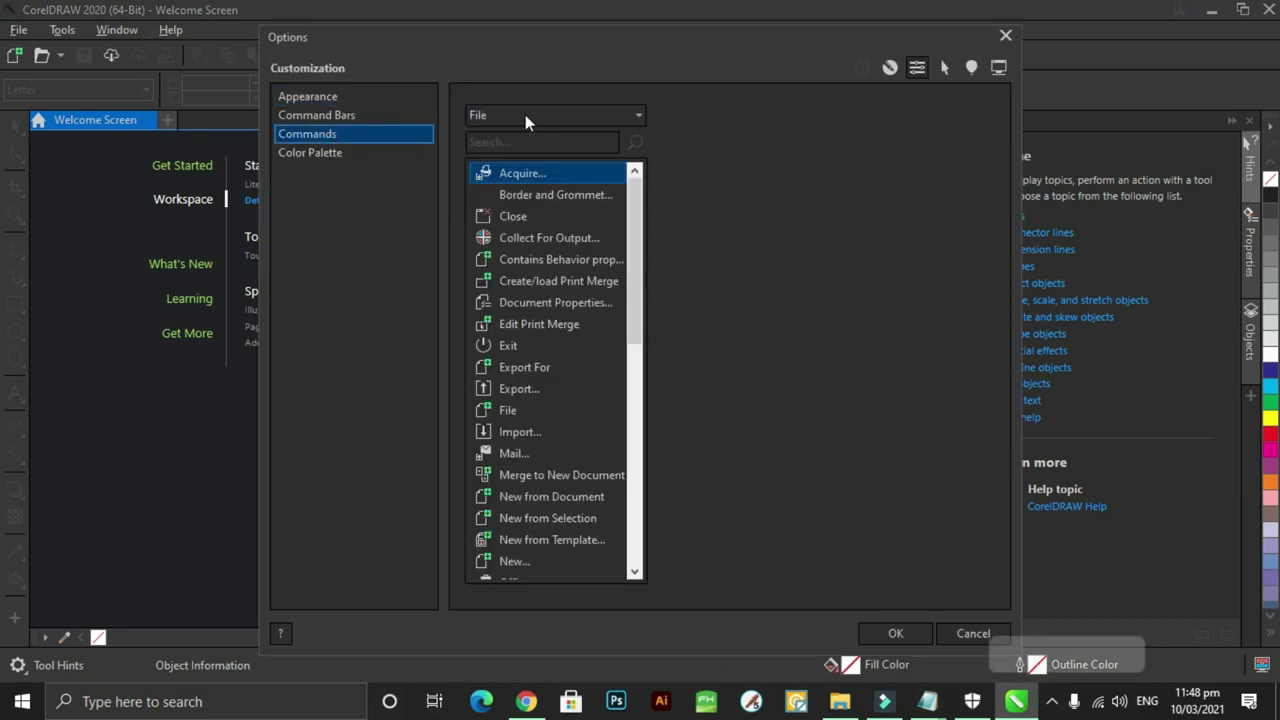
left_click(633, 117)
left_click(509, 288)
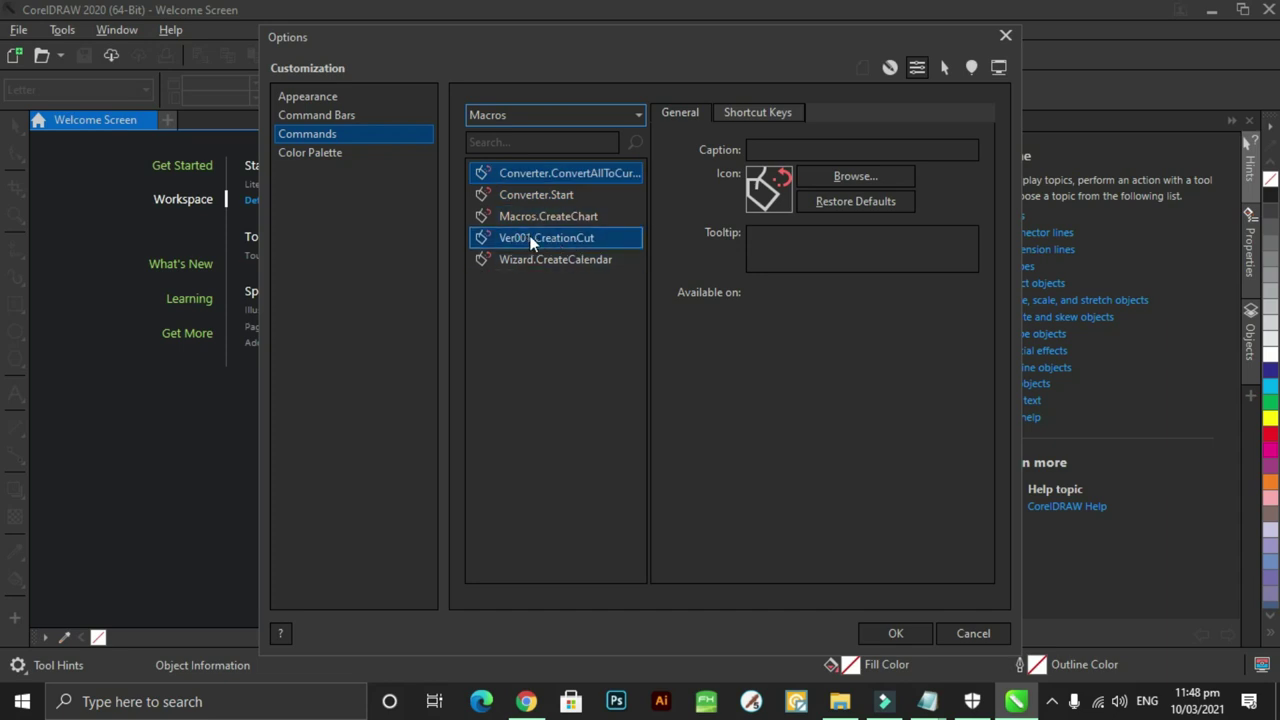
- Add the Ver001.CreationCut macro as a floating toolbar and to the property bar, and accept the options
left_click_drag(524, 237, 137, 345)
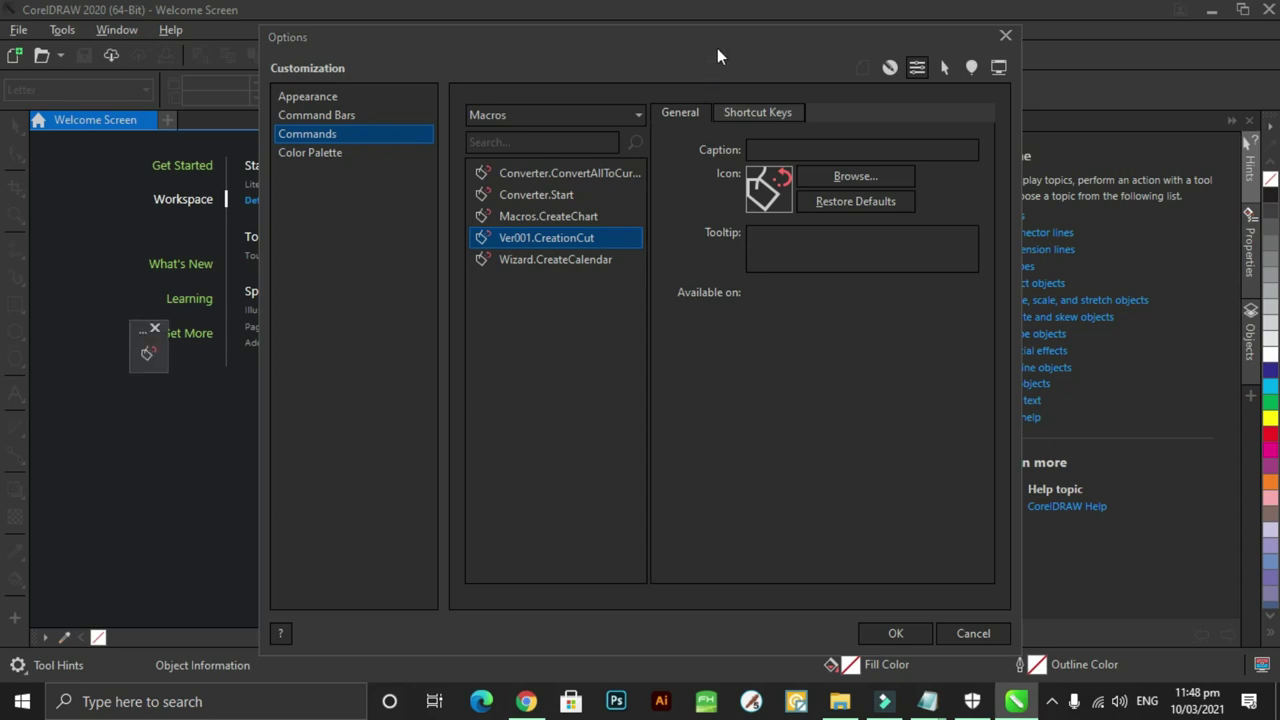
left_click_drag(717, 47, 848, 219)
left_click_drag(658, 409, 910, 93)
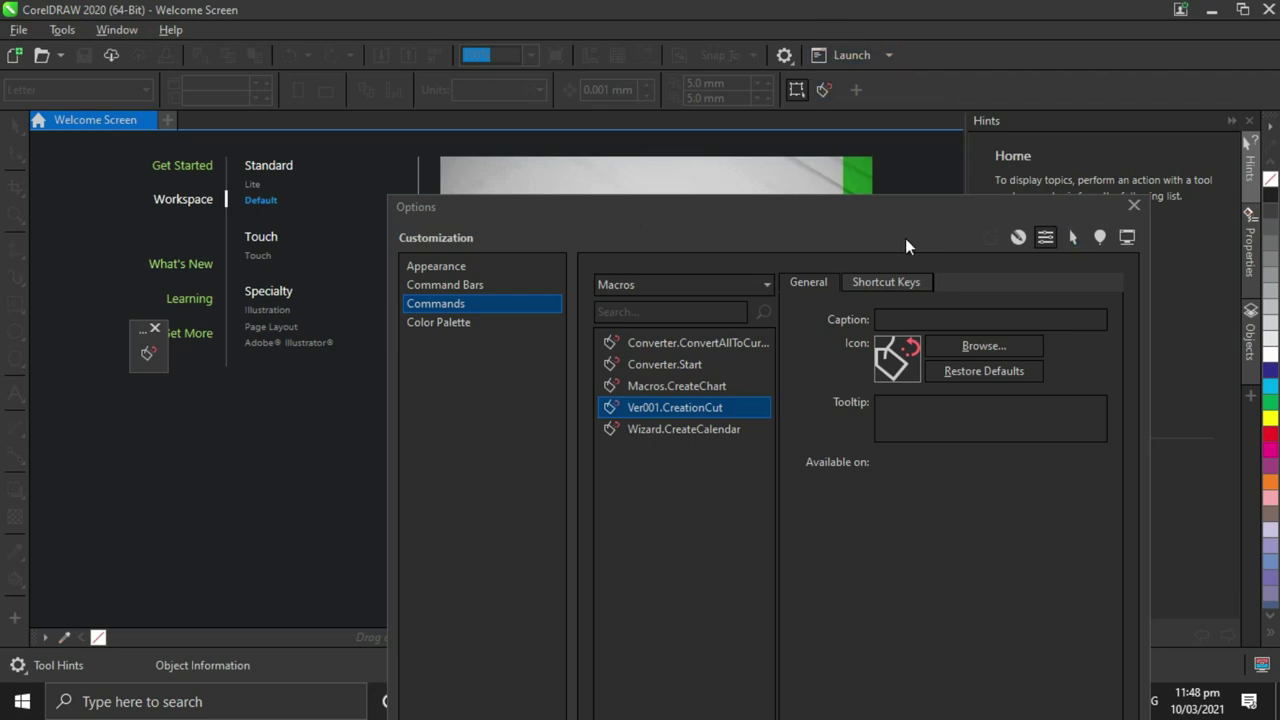
left_click_drag(927, 206, 846, 42)
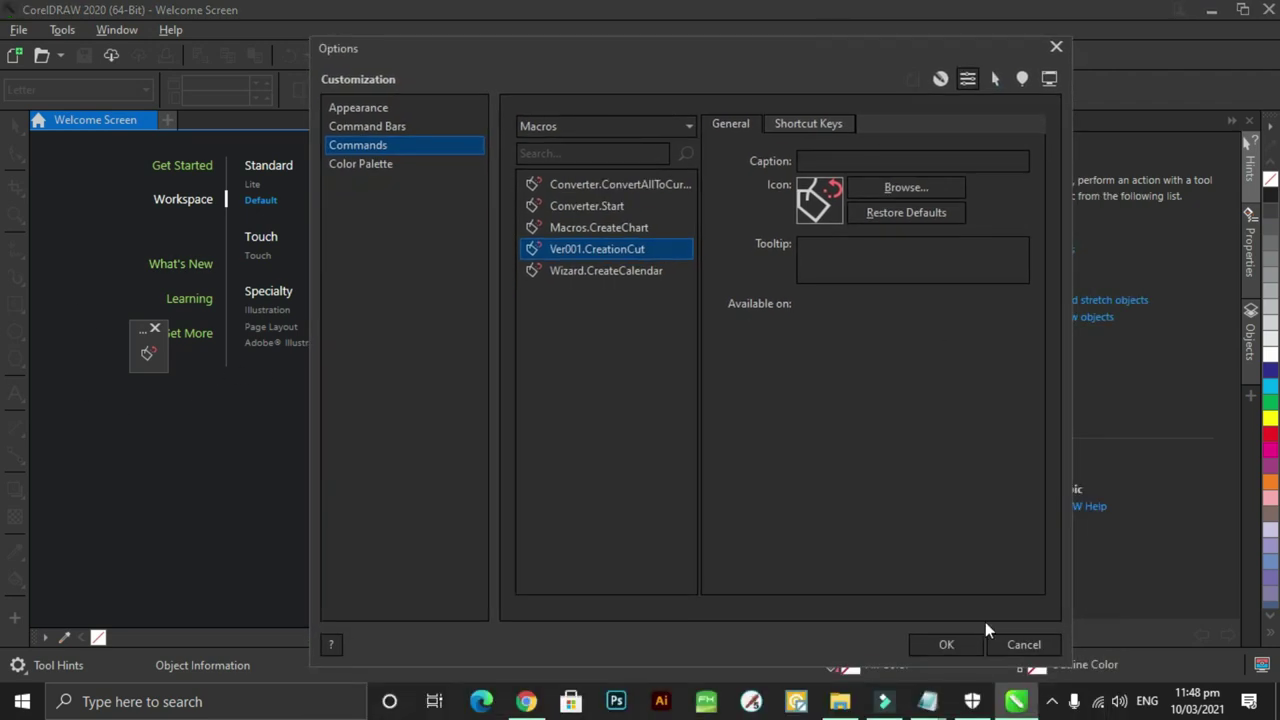
left_click(965, 645)
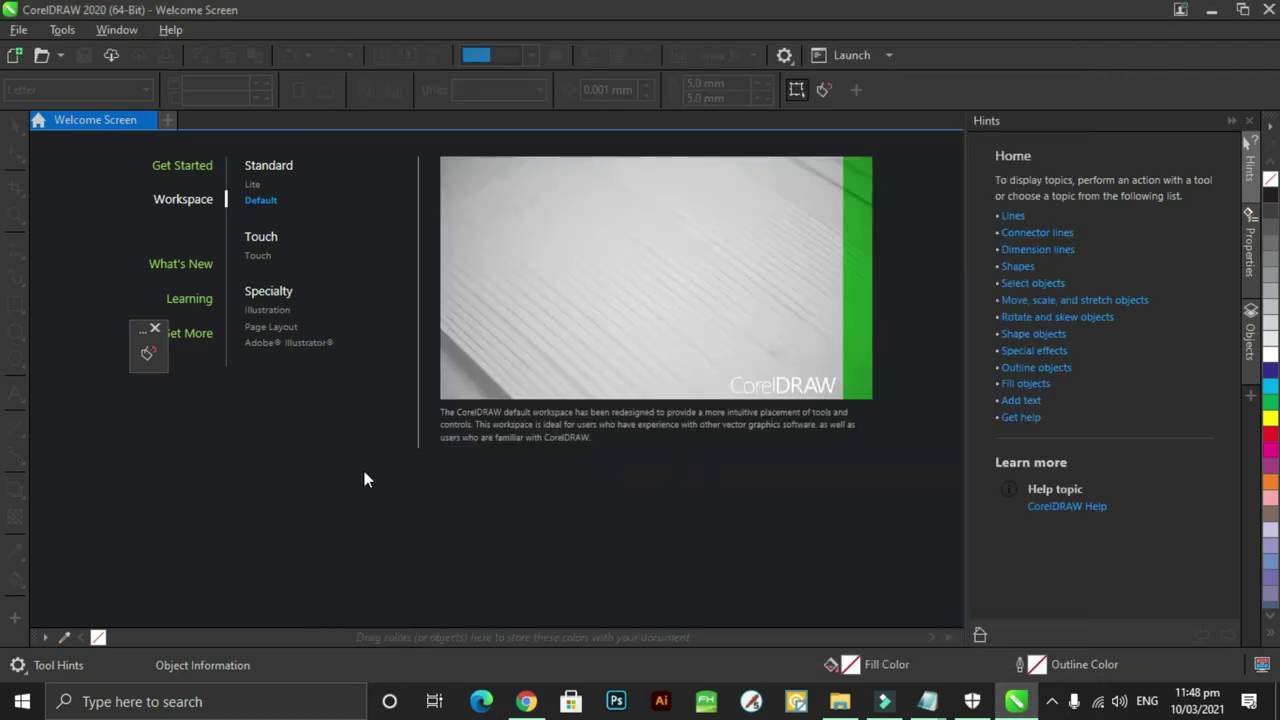
- Create a new A4 portrait RGB document at 300 dpi and start an artistic text in the page's upper part
key("ctrl+n")
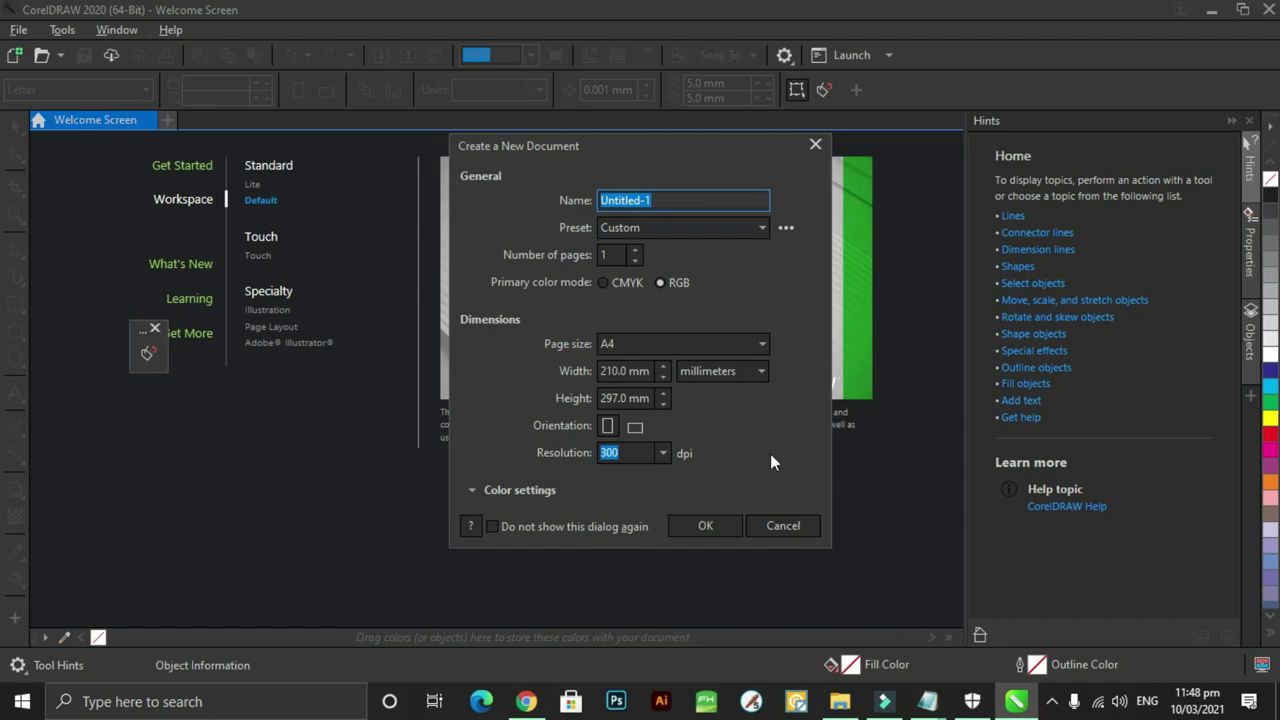
left_click(706, 526)
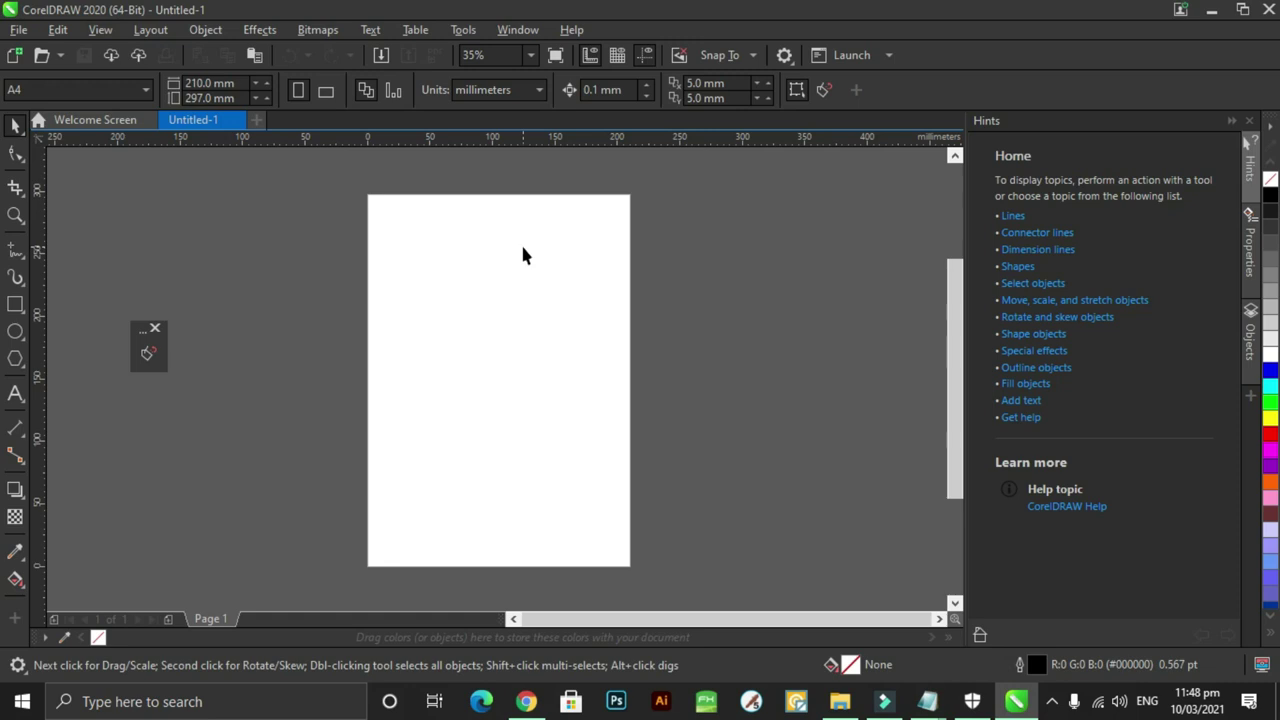
key("F8")
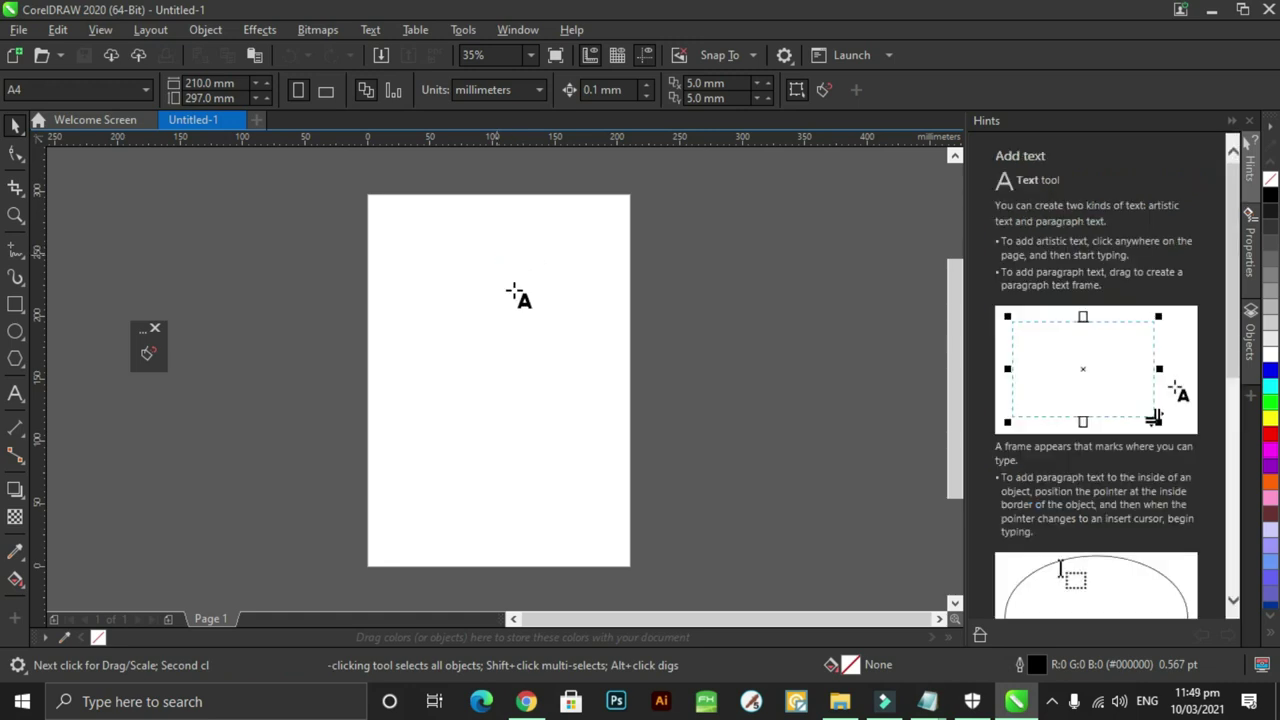
left_click(458, 250)
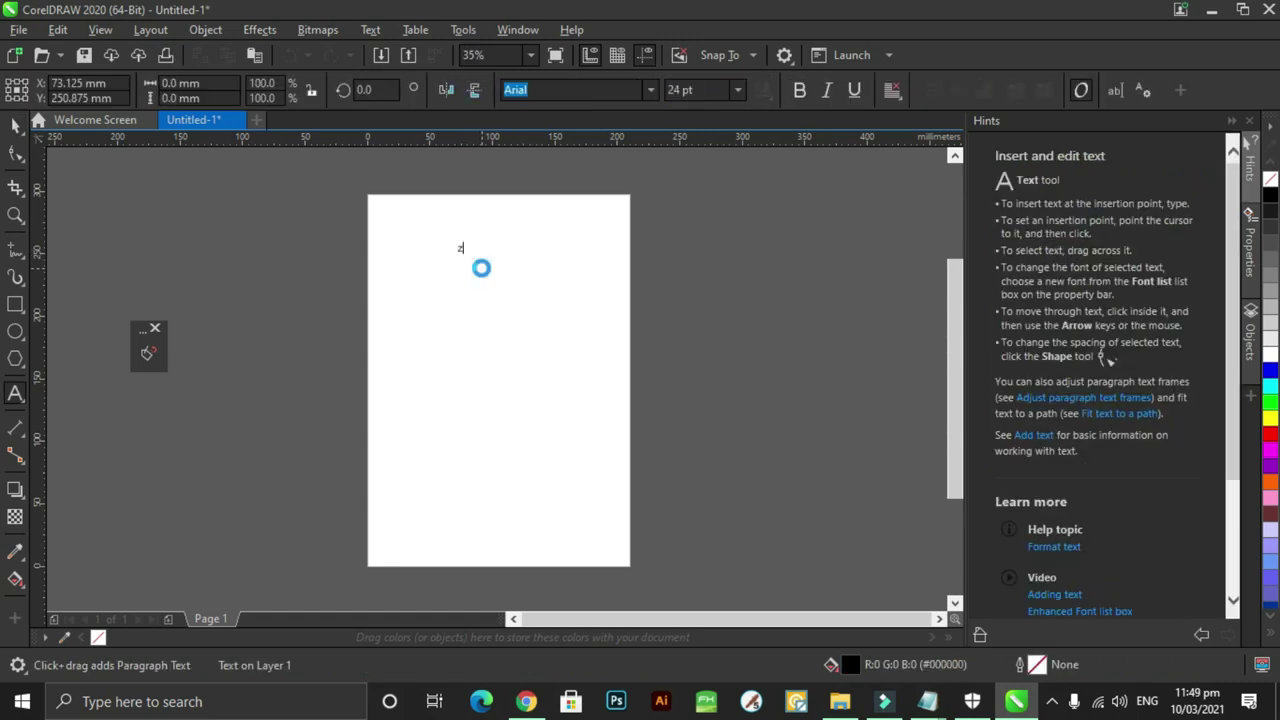
type("zXZxZxx")
key("BackSpace")
key("BackSpace")
key("BackSpace")
key("BackSpace")
key("BackSpace")
key("BackSpace")
key("BackSpace")
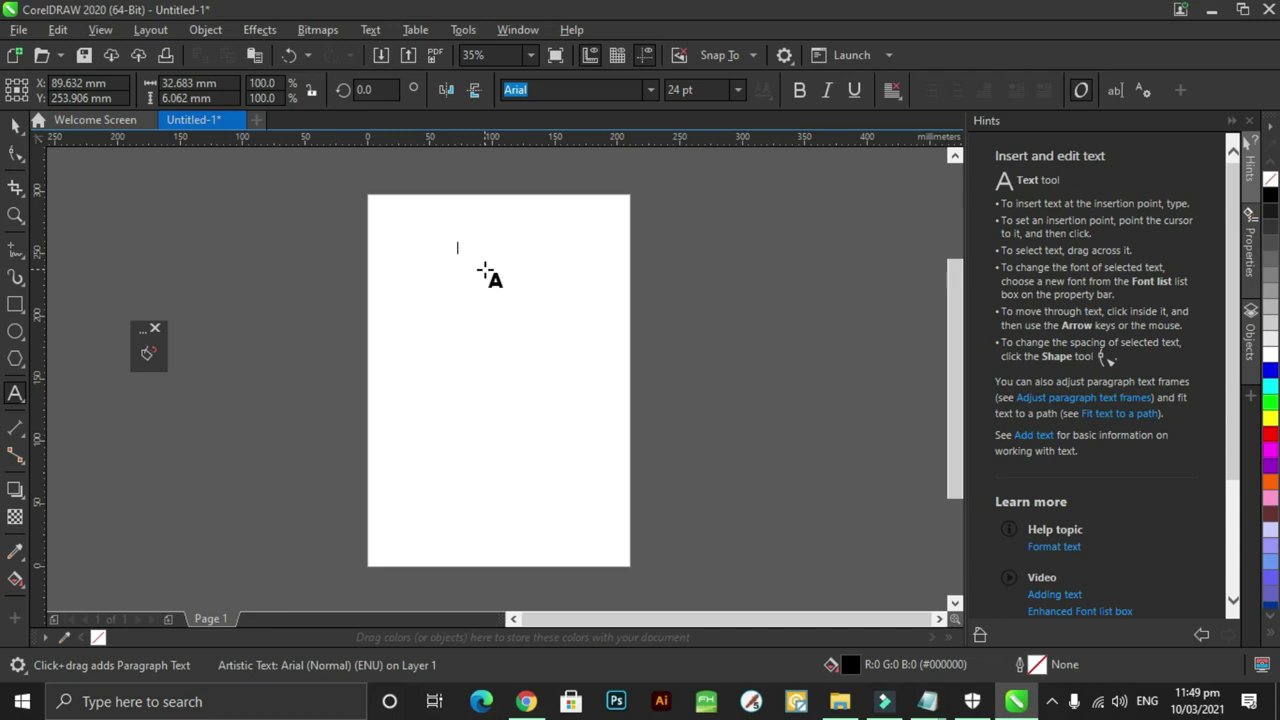
- Enter the text "Master Phi TV" scaled to about 253 mm wide across the upper page, and place a duplicate below it
type("Master Phi TV")
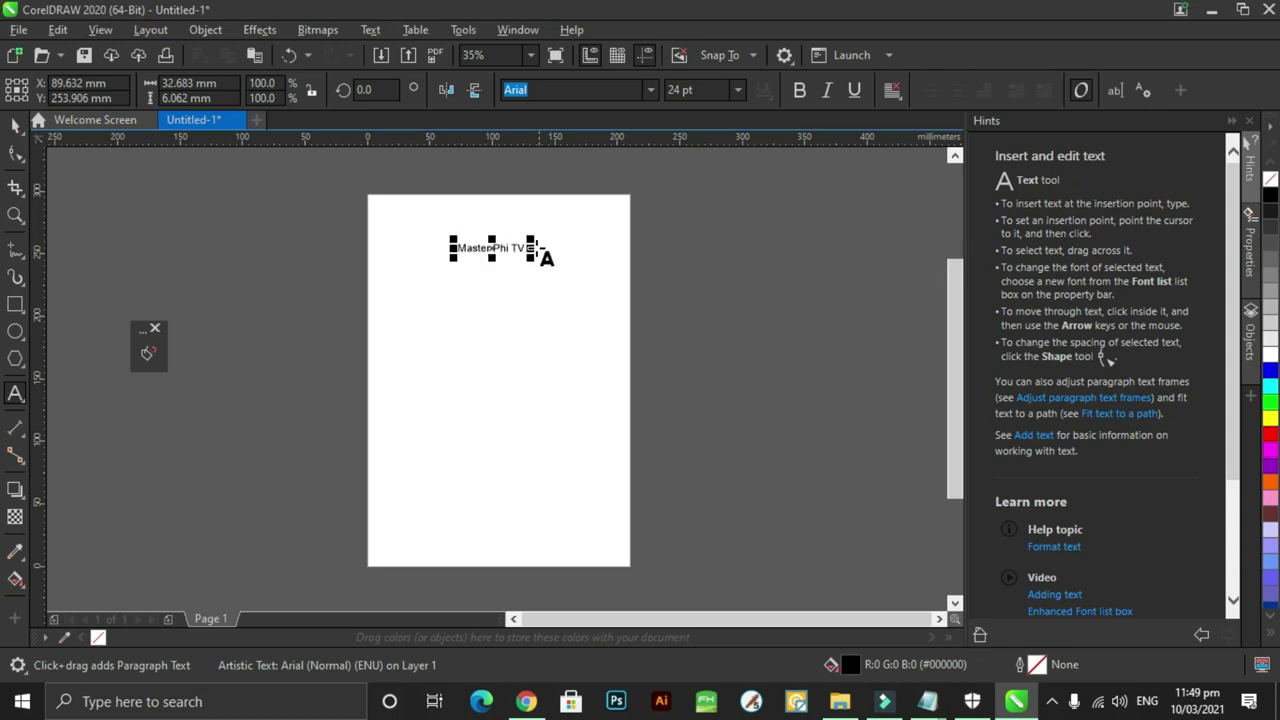
left_click_drag(533, 238, 721, 192)
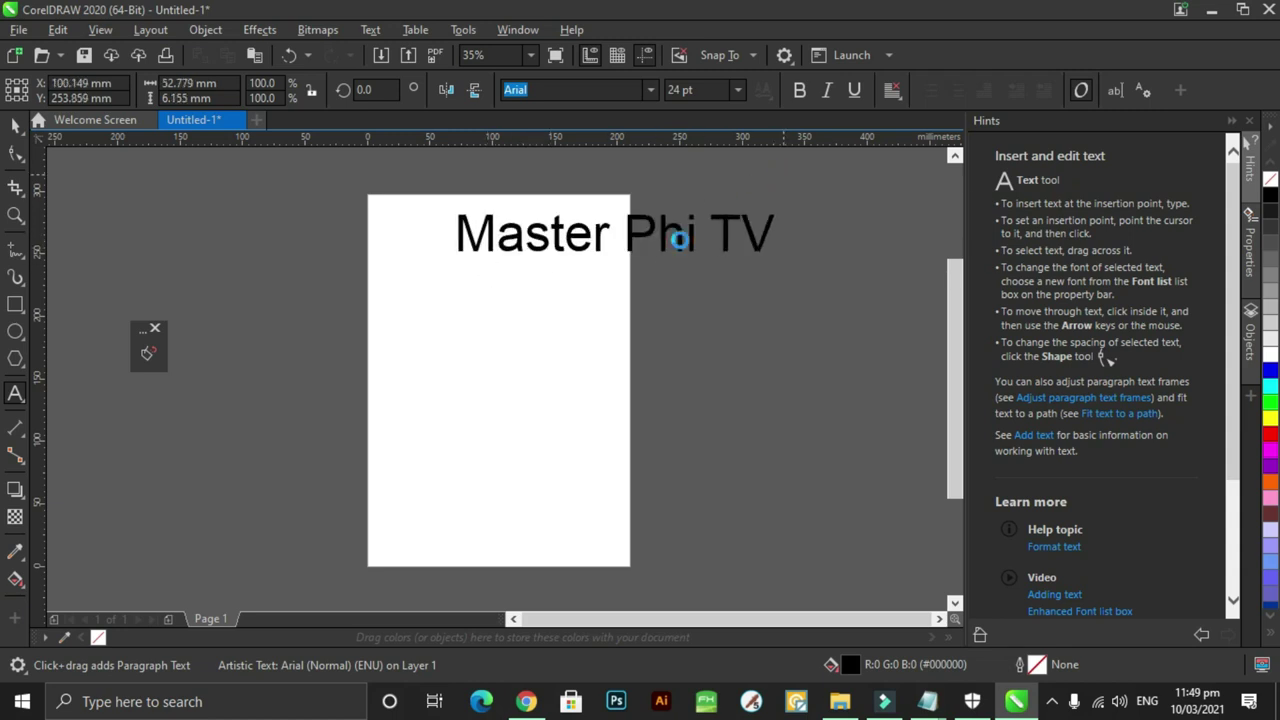
left_click_drag(620, 237, 516, 327)
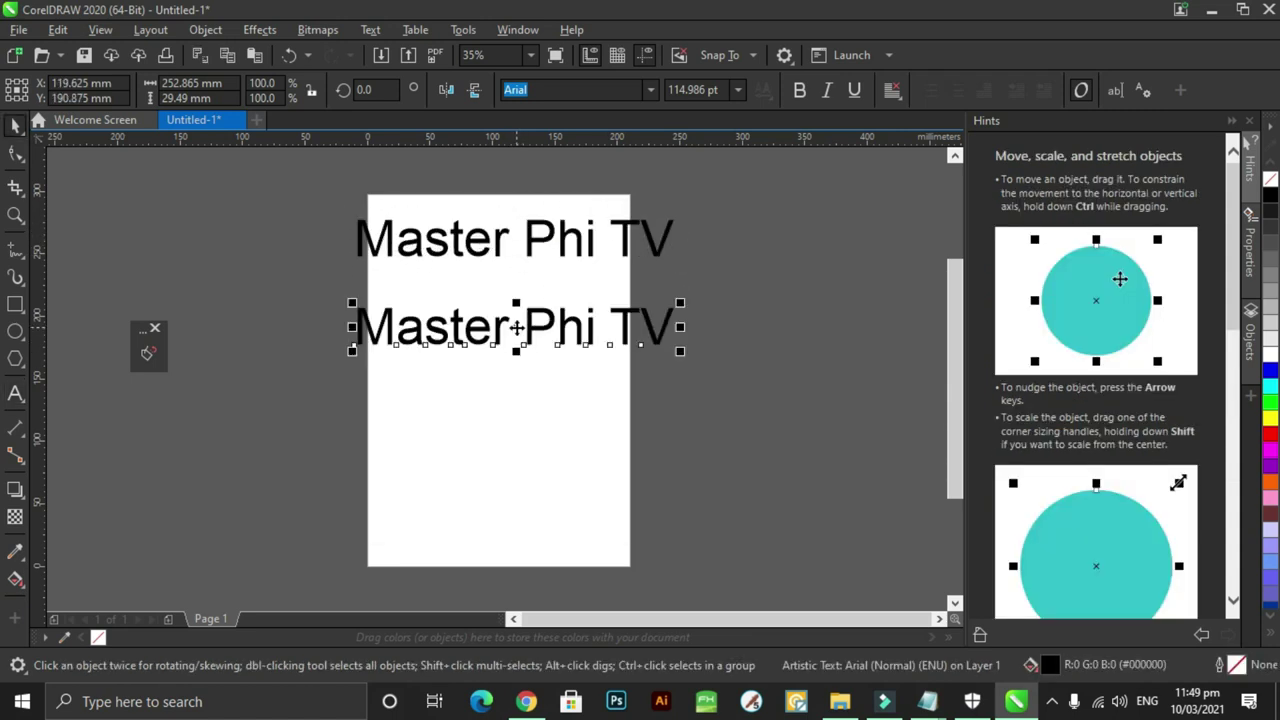
- Change the font of the lower "Master Phi TV" text to Back to Black Demo
key("F8")
left_click(543, 330)
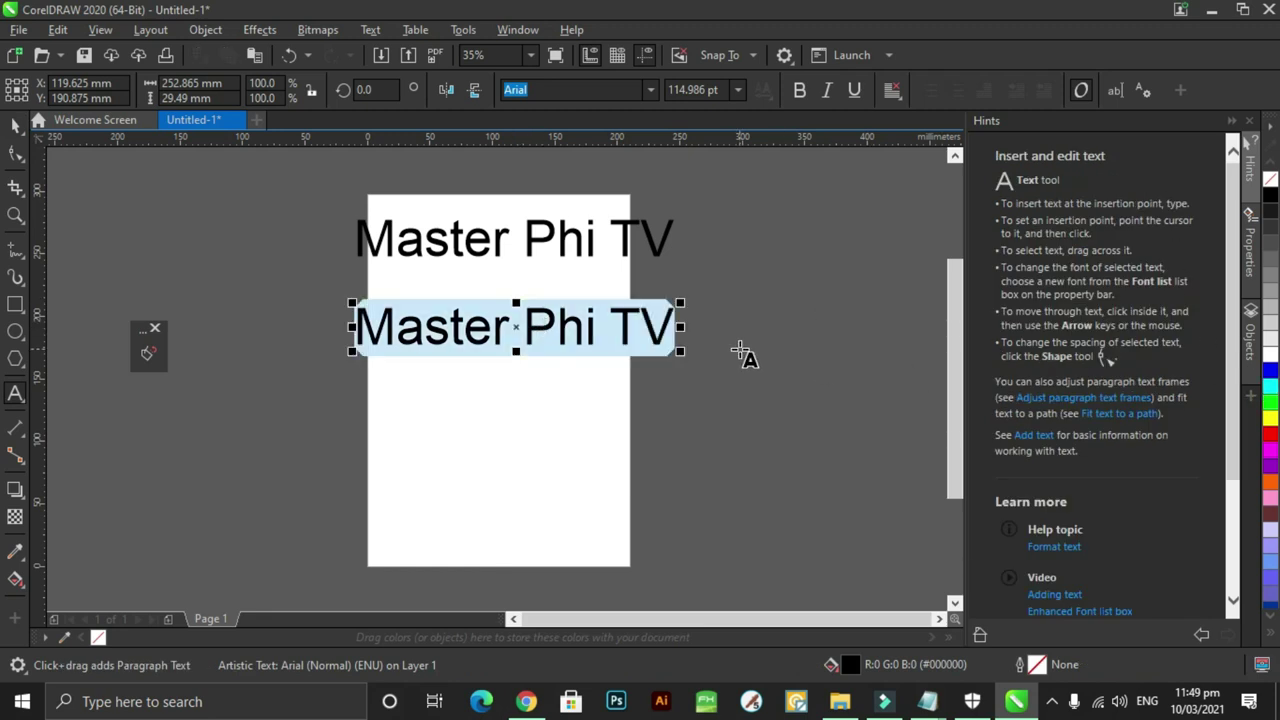
left_click(1250, 225)
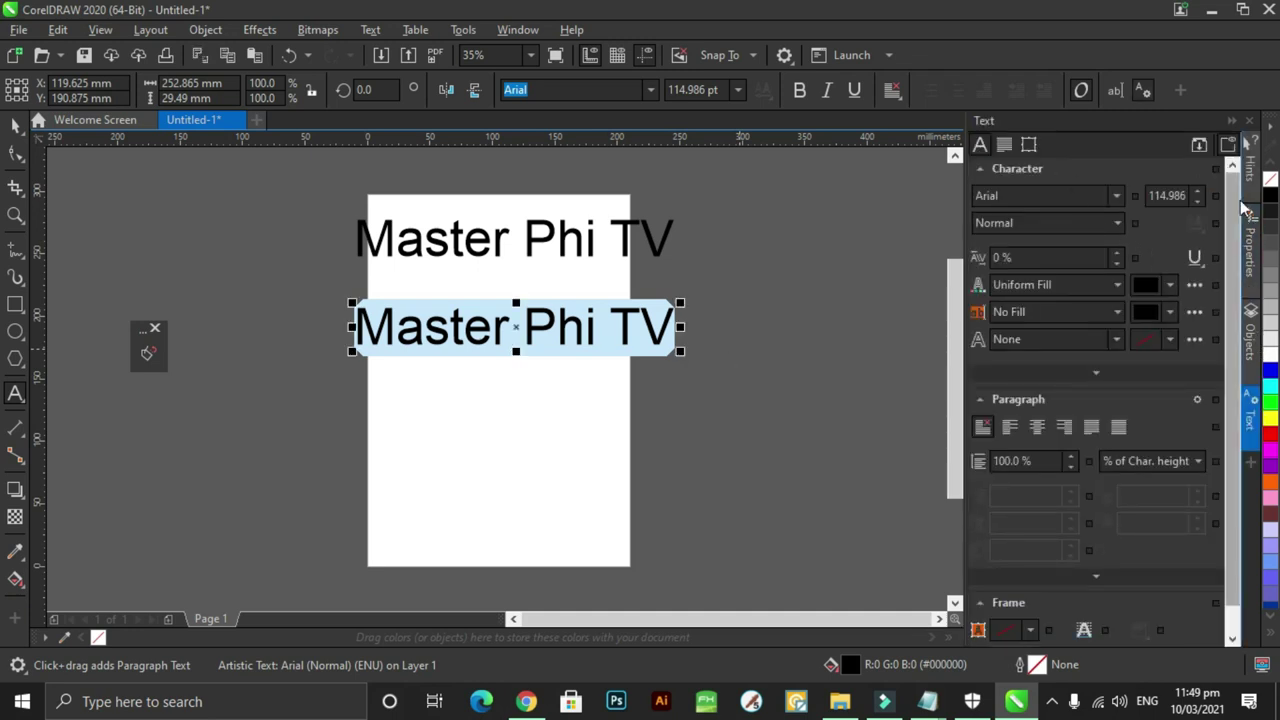
left_click(1116, 197)
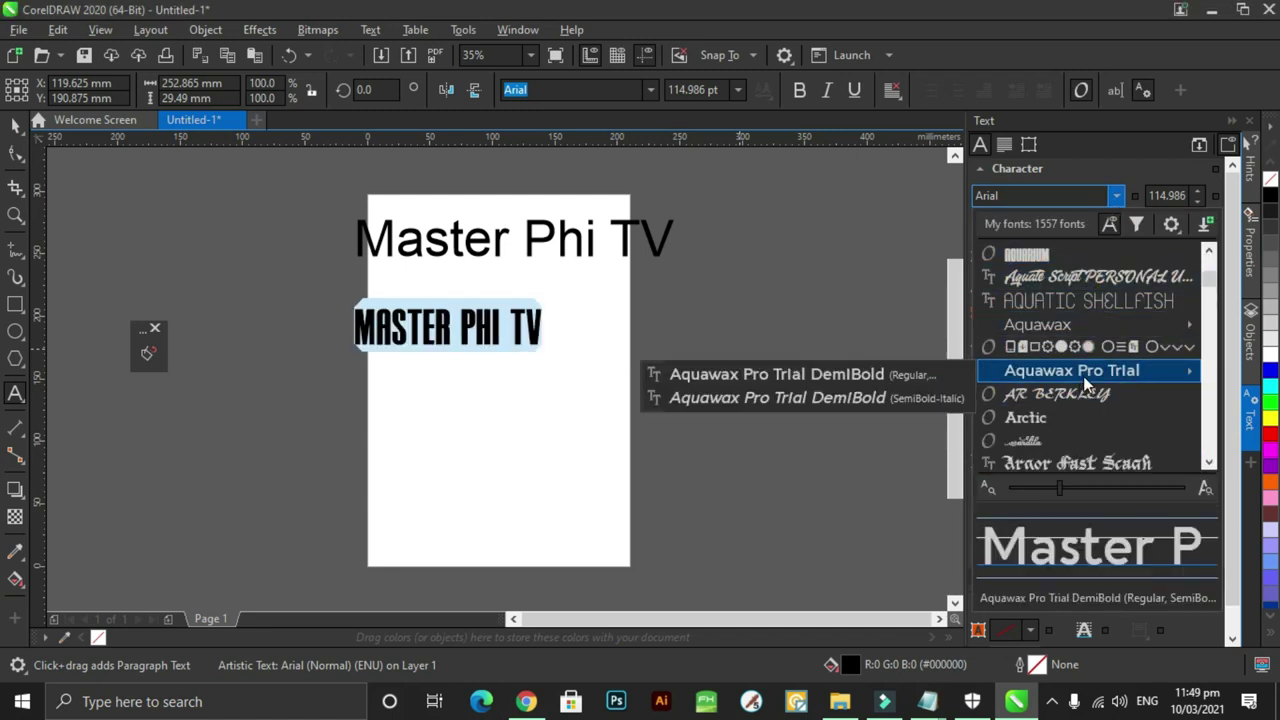
scroll(1085, 395, "down", 4)
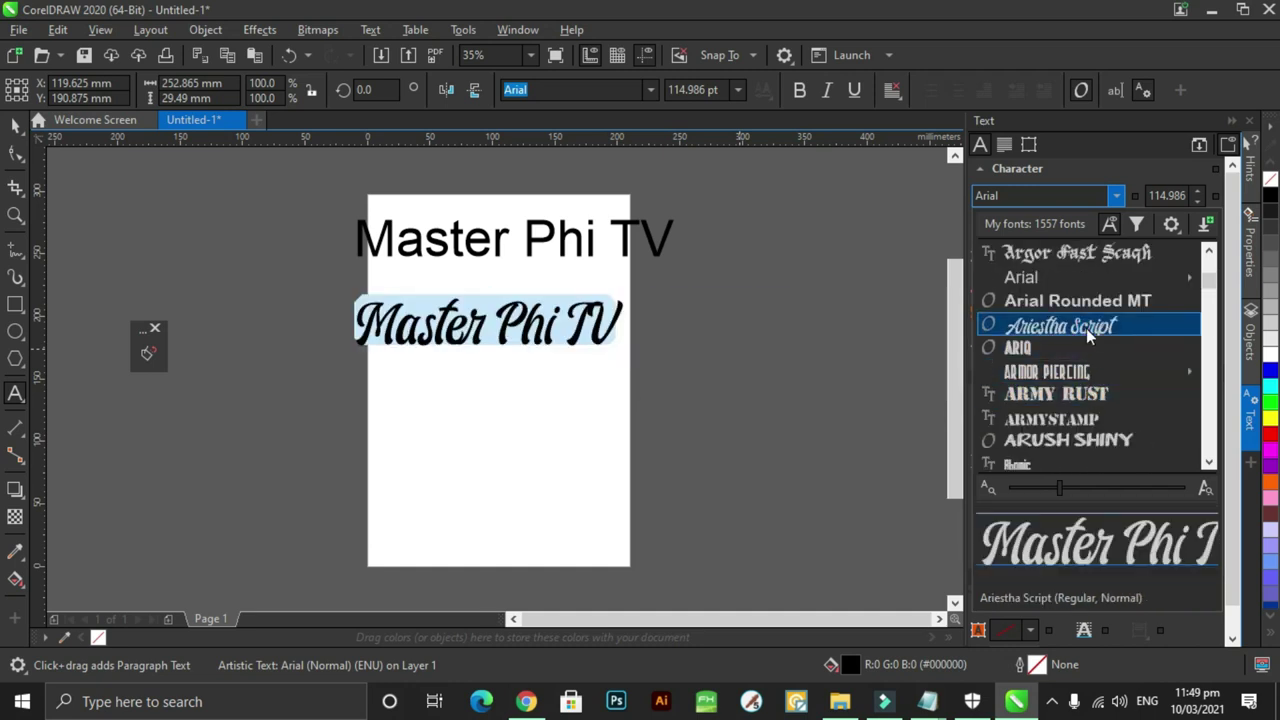
scroll(1086, 328, "down", 3)
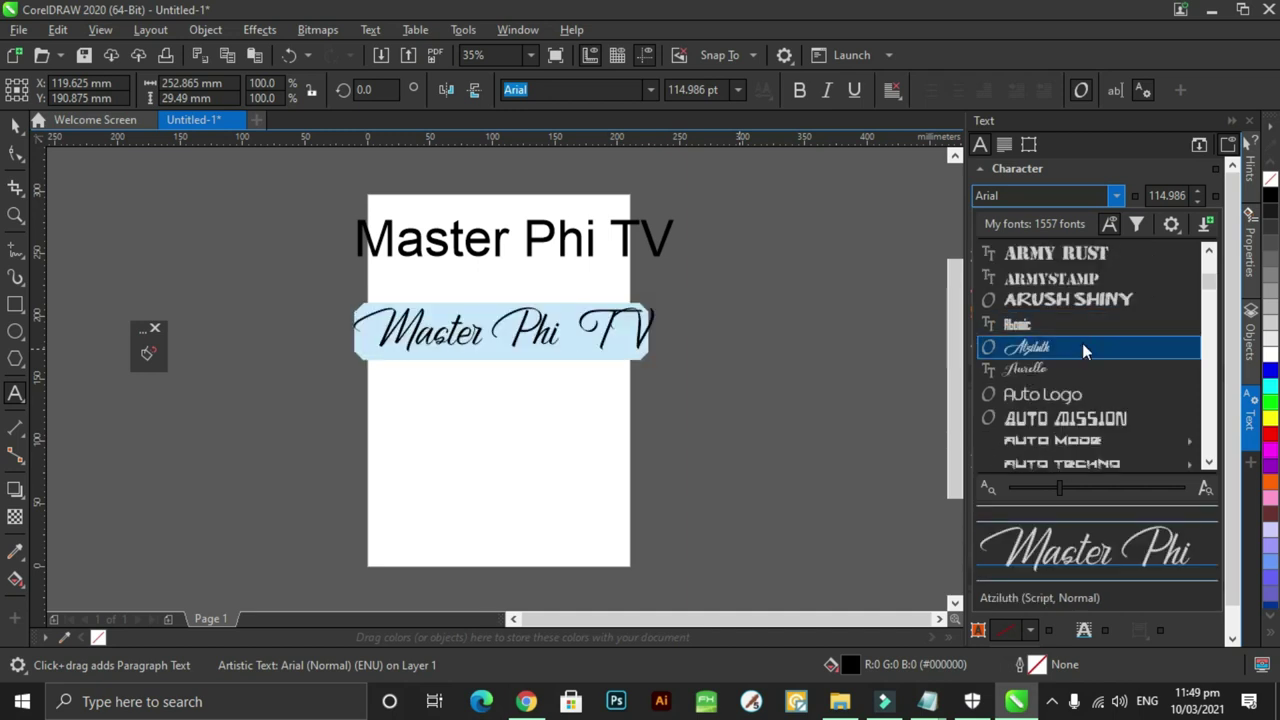
scroll(1078, 367, "down", 3)
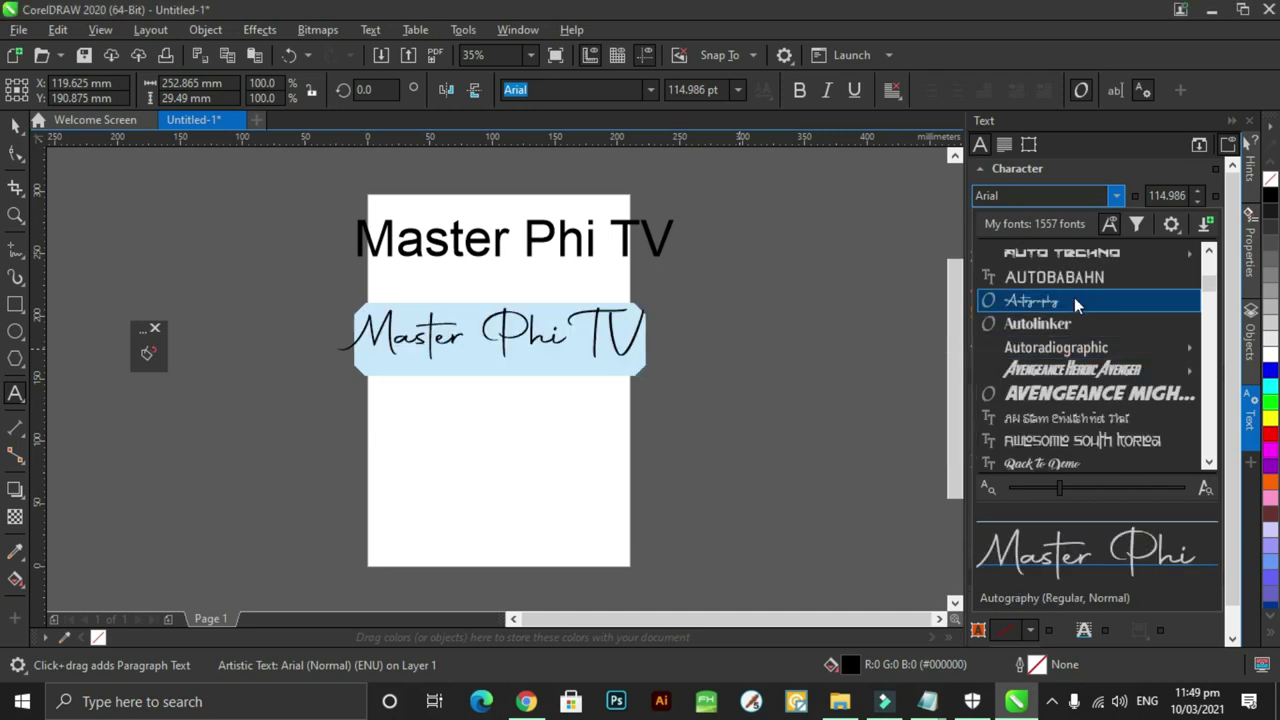
scroll(1074, 304, "down", 2)
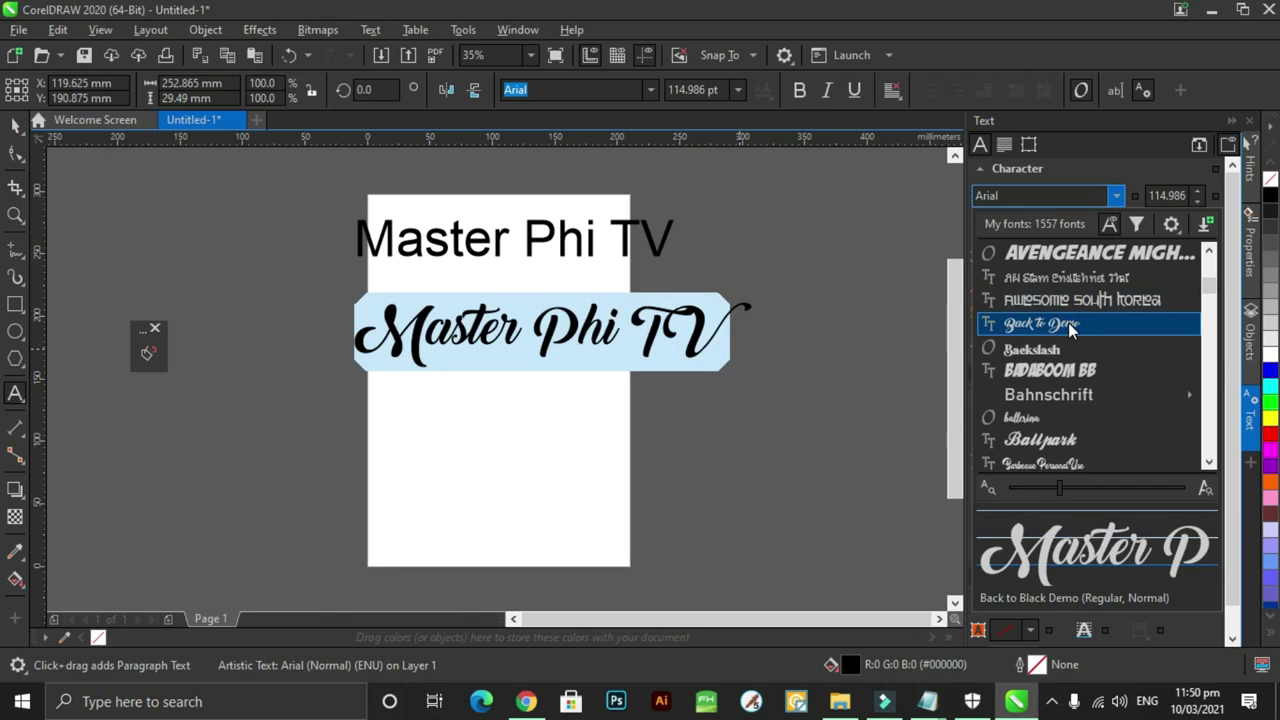
left_click(1068, 322)
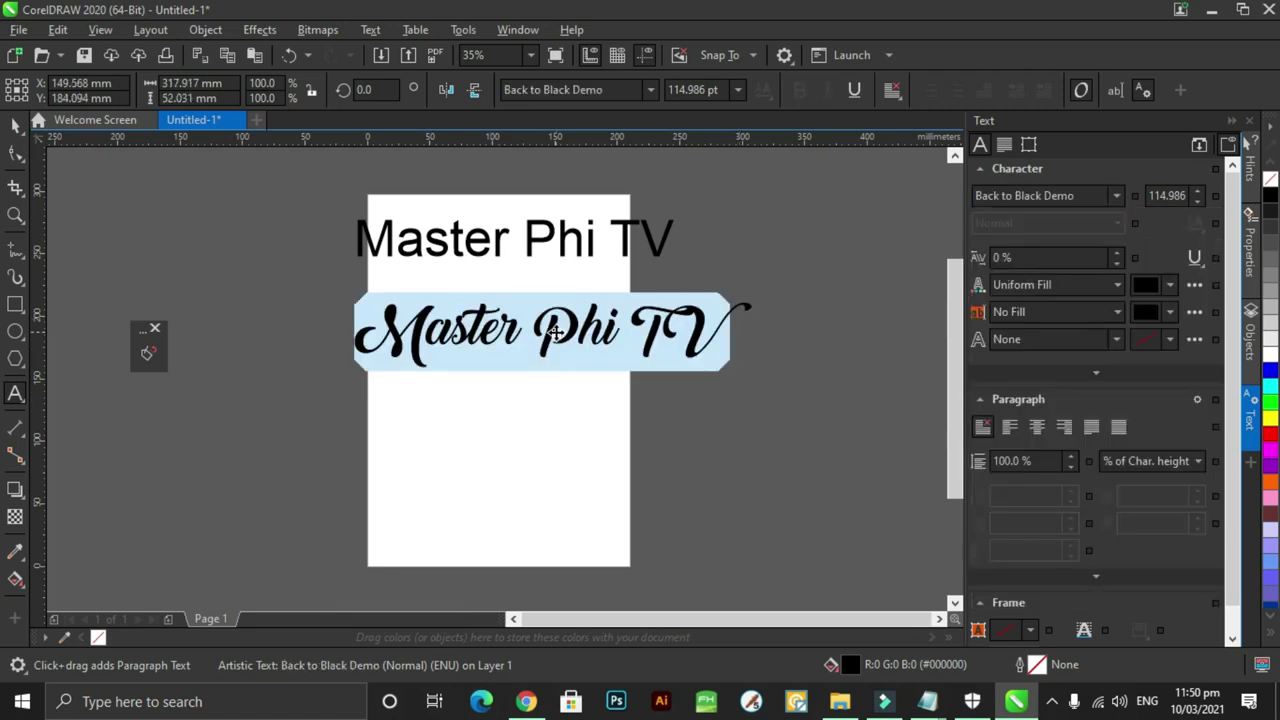
- Move the lower script text slightly down and to the left, and select it with the Pick tool
left_click(535, 333)
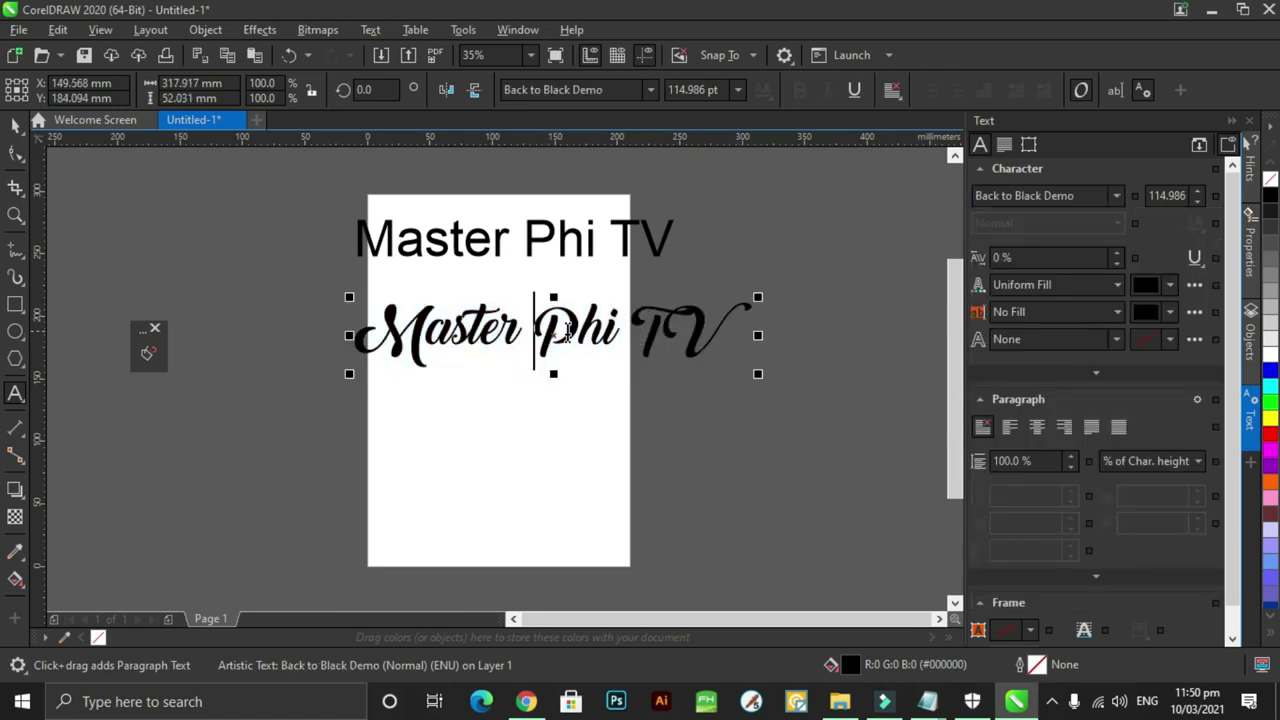
left_click_drag(554, 336, 529, 344)
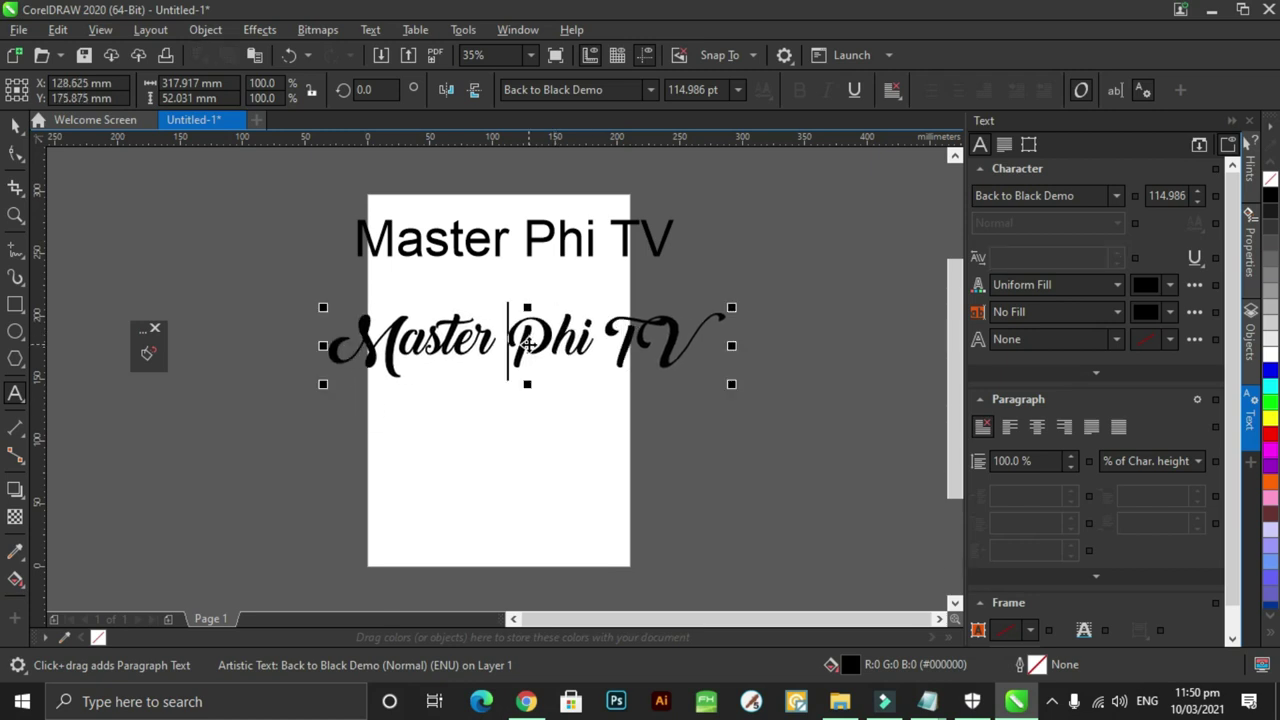
left_click(650, 243)
left_click(548, 340)
left_click(15, 124)
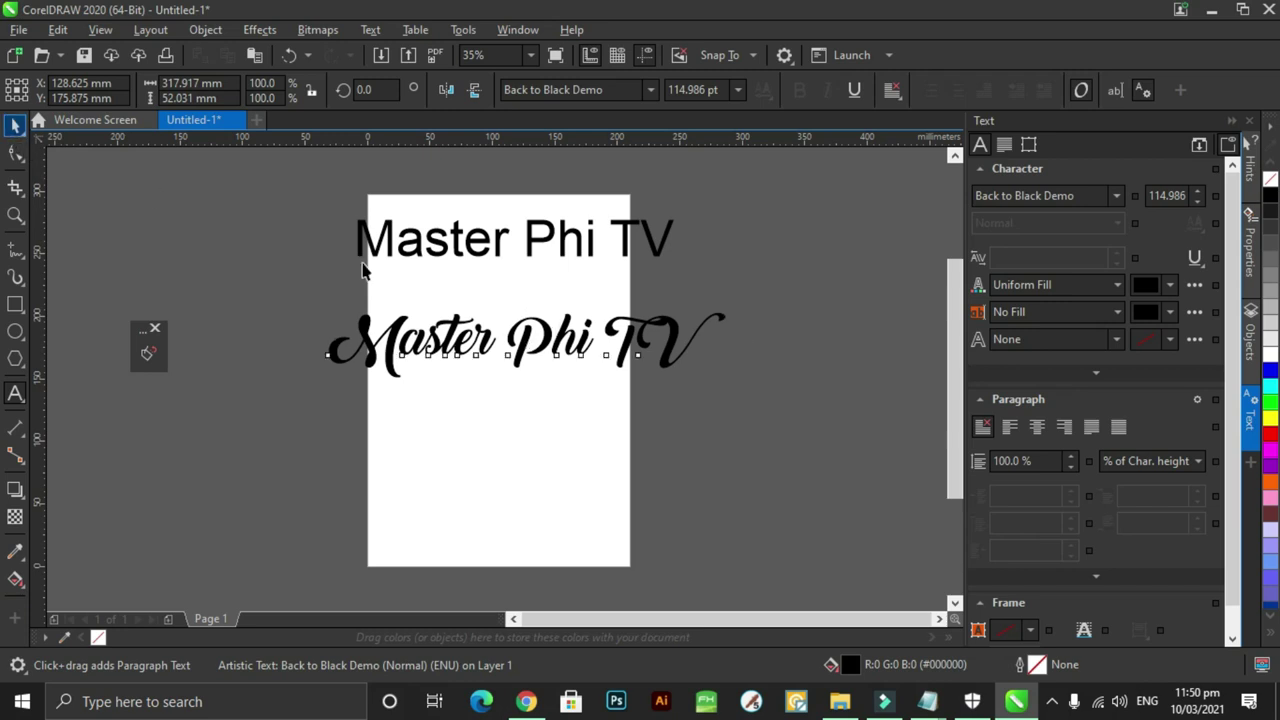
left_click(562, 350)
left_click(560, 345)
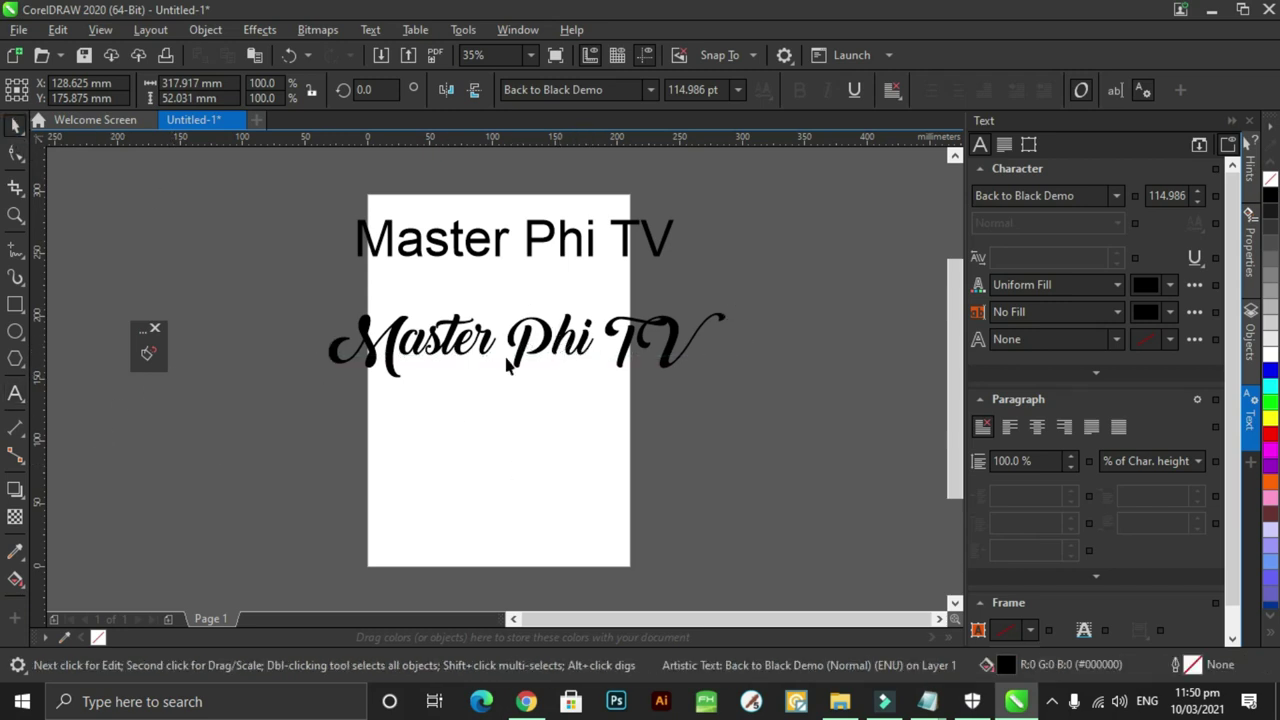
left_click(512, 352)
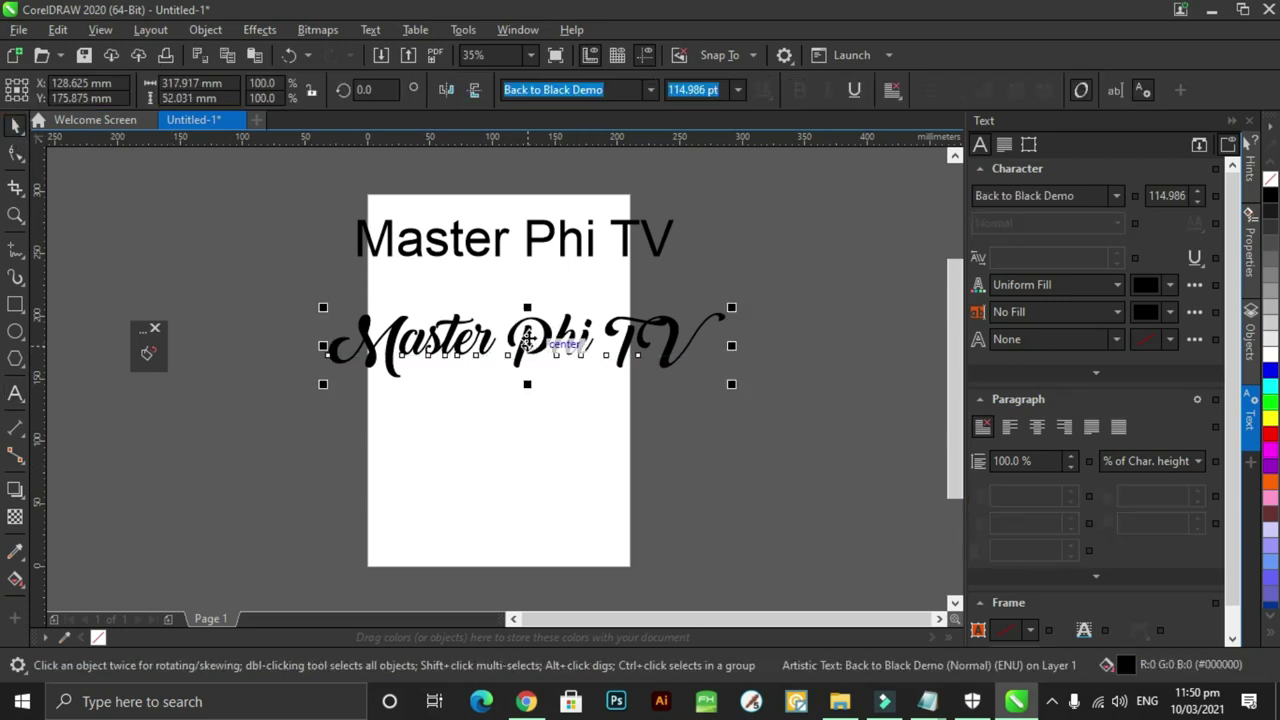
- Preview the selected script text's cut outlines in the SignzWorld cutting window, and close it without sending
left_click(145, 355)
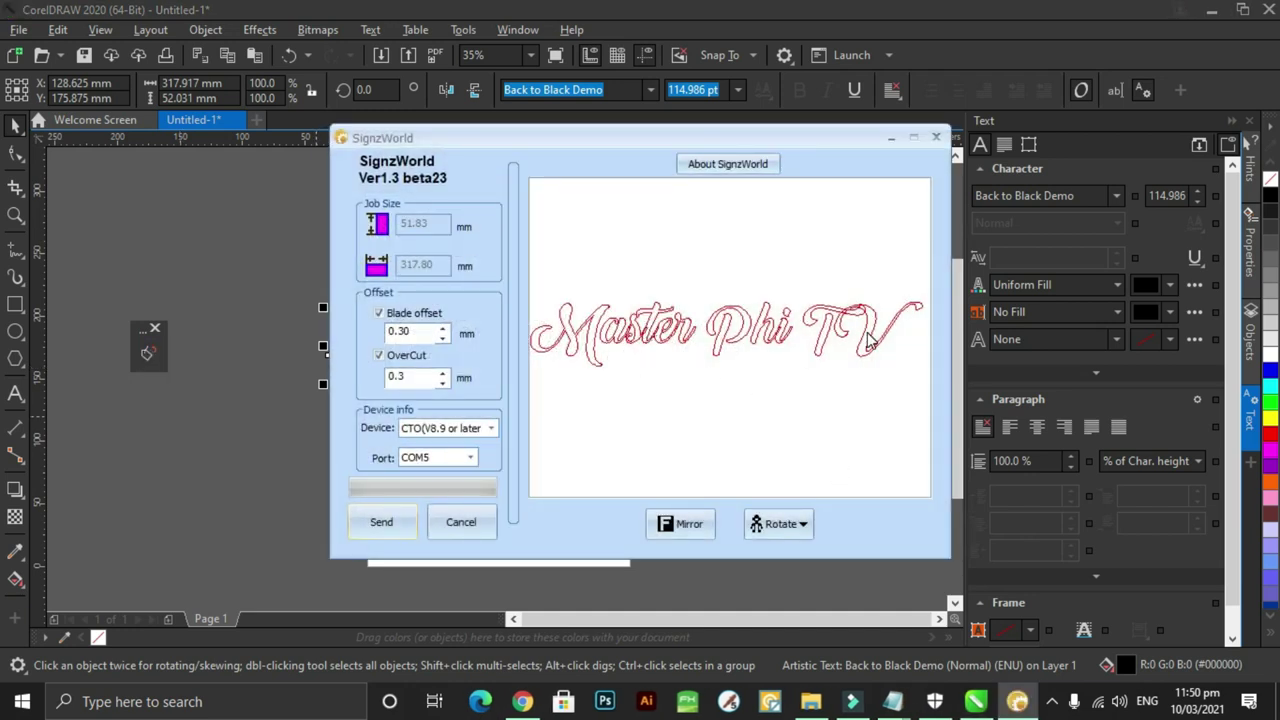
left_click(937, 137)
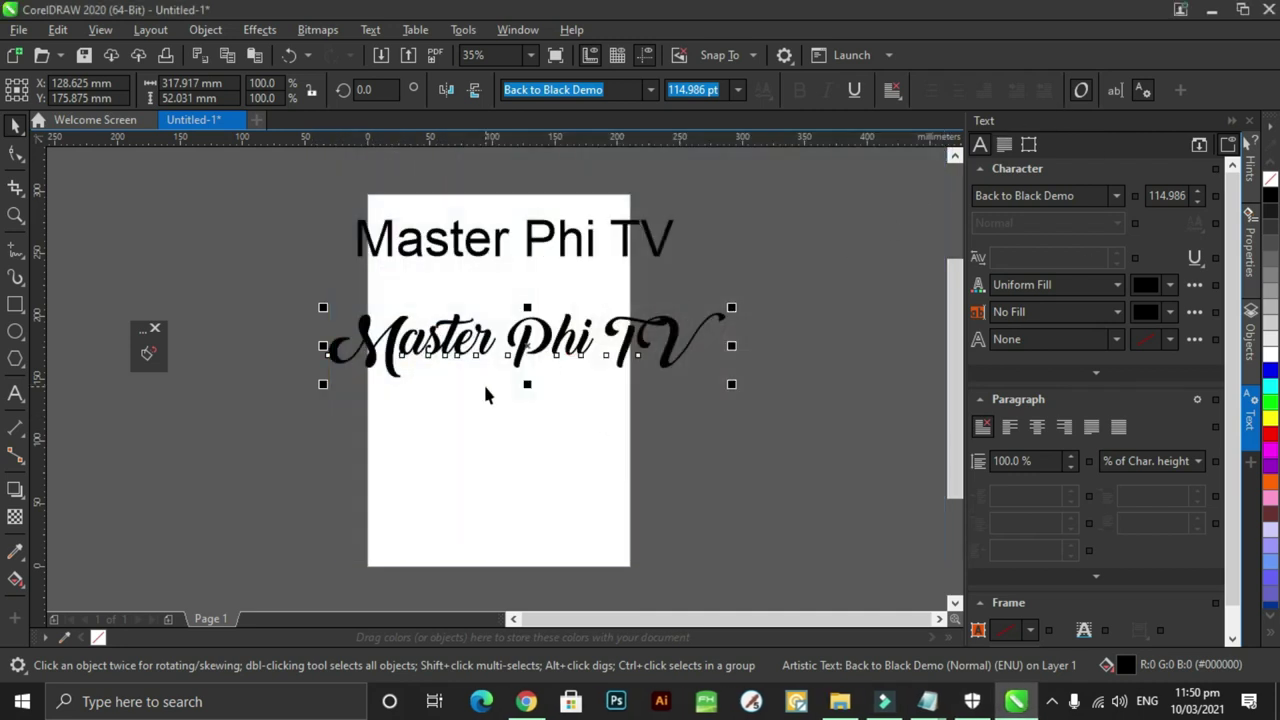
- Weld the script text into a single curve and check its cut outlines again in SignzWorld
left_click(205, 29)
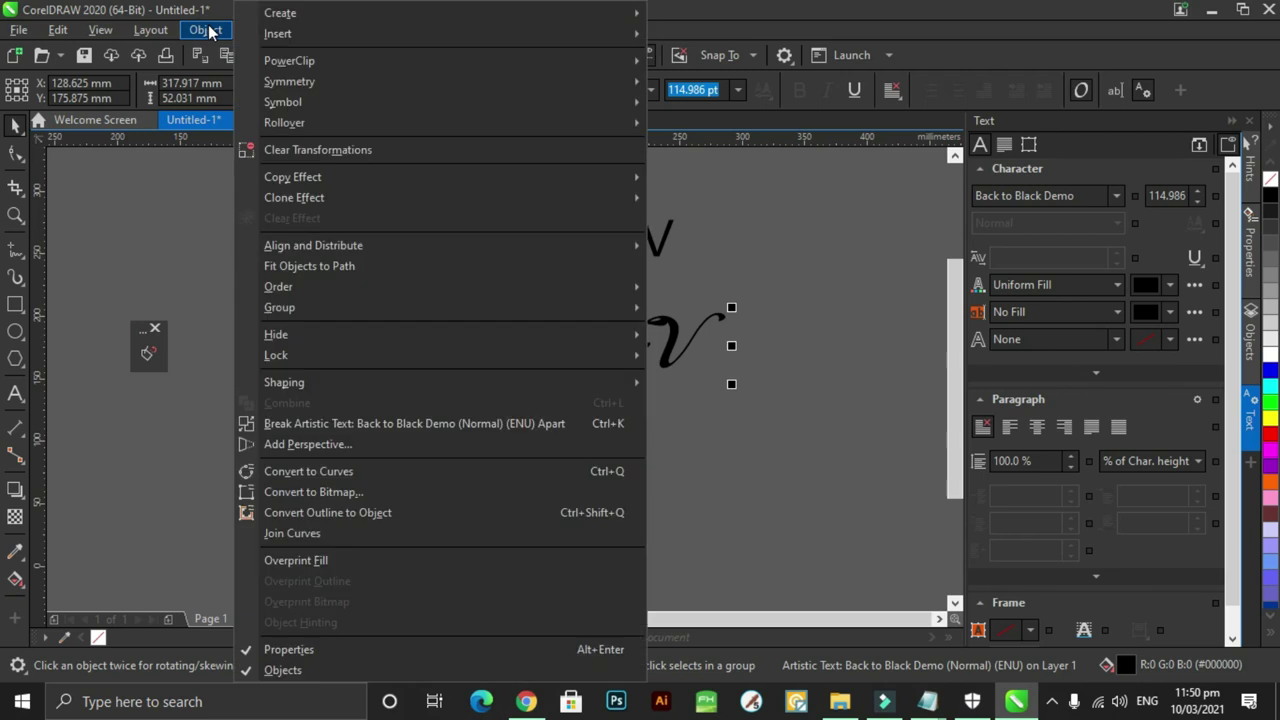
mouse_move(351, 394)
left_click(706, 381)
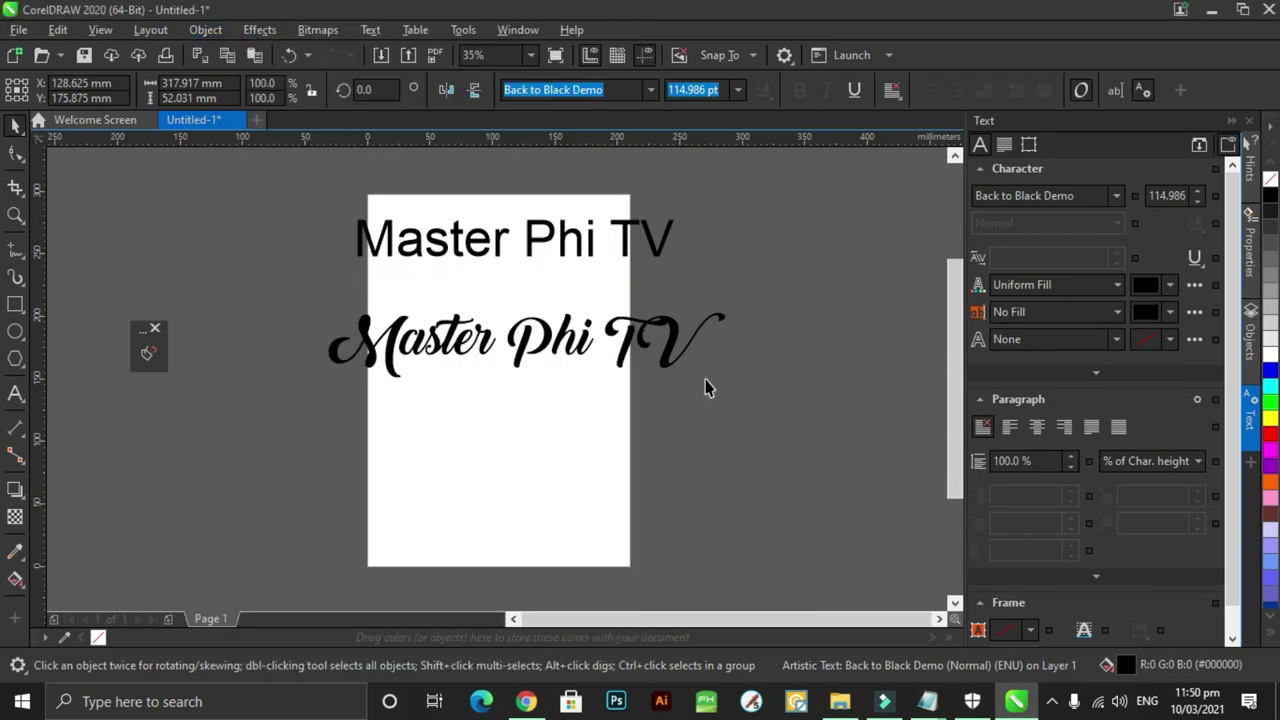
left_click(148, 354)
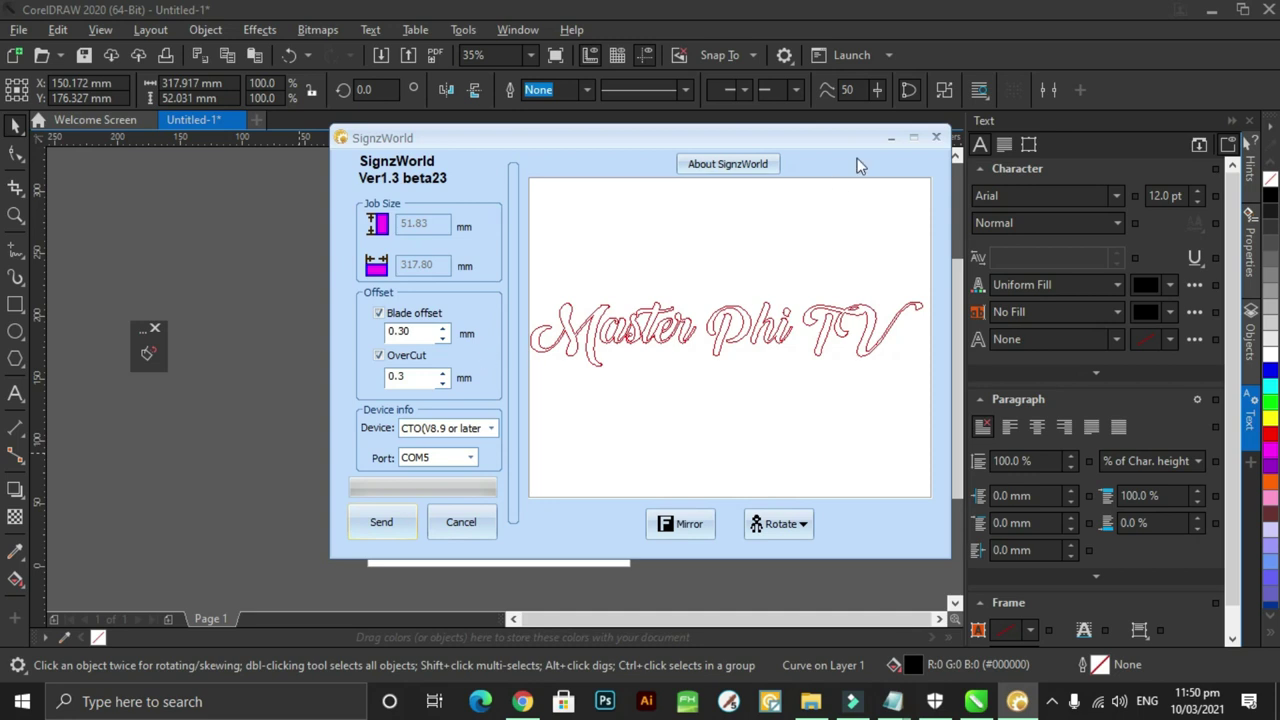
left_click(937, 139)
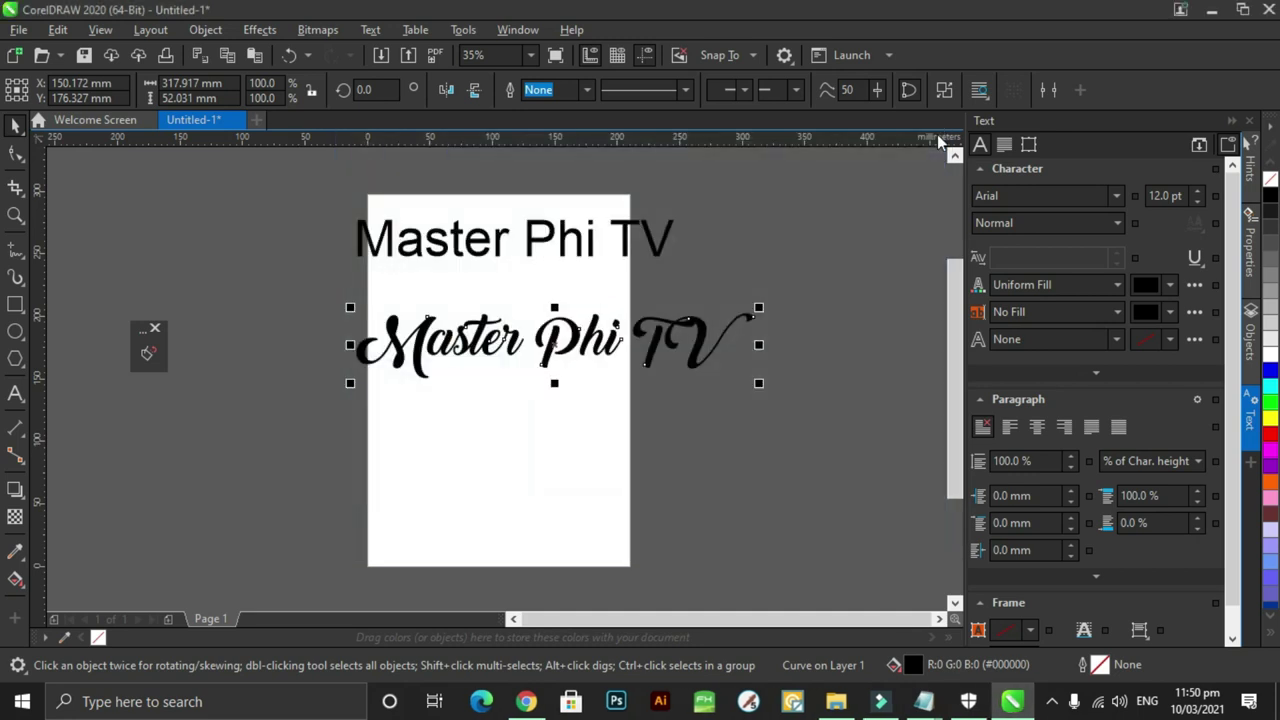
- Move the Arial "Master Phi TV" text down and right to just above the script text, and preview its cut outlines
left_click(545, 244)
left_click_drag(520, 240, 568, 264)
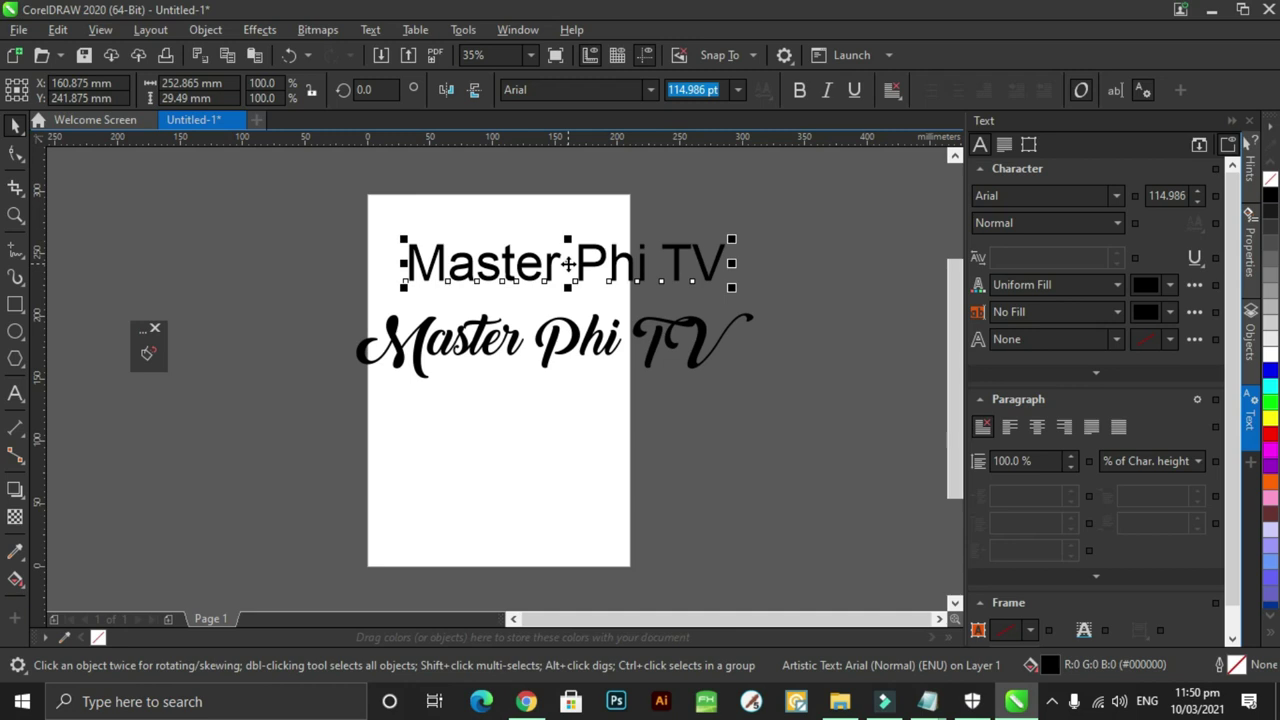
left_click(147, 353)
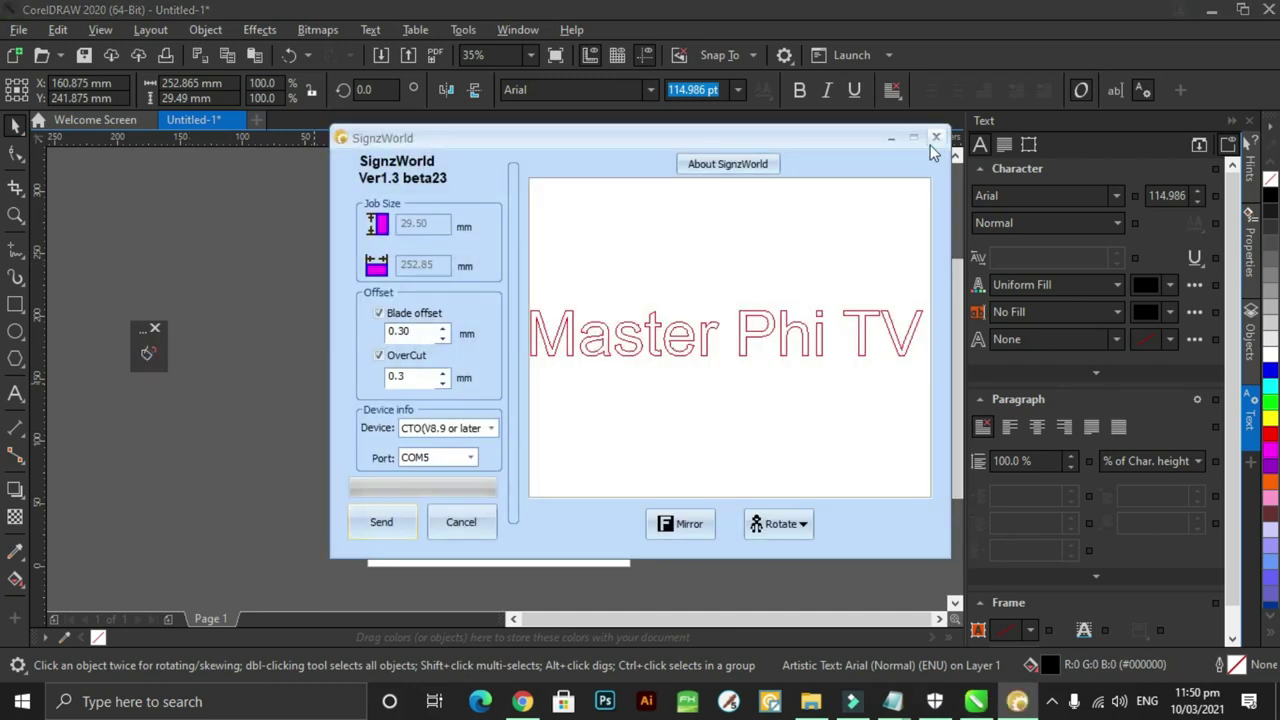
left_click(936, 138)
- Select both "Master Phi TV" texts together and preview their combined cut outlines in SignzWorld
left_click_drag(304, 209, 854, 437)
left_click(149, 354)
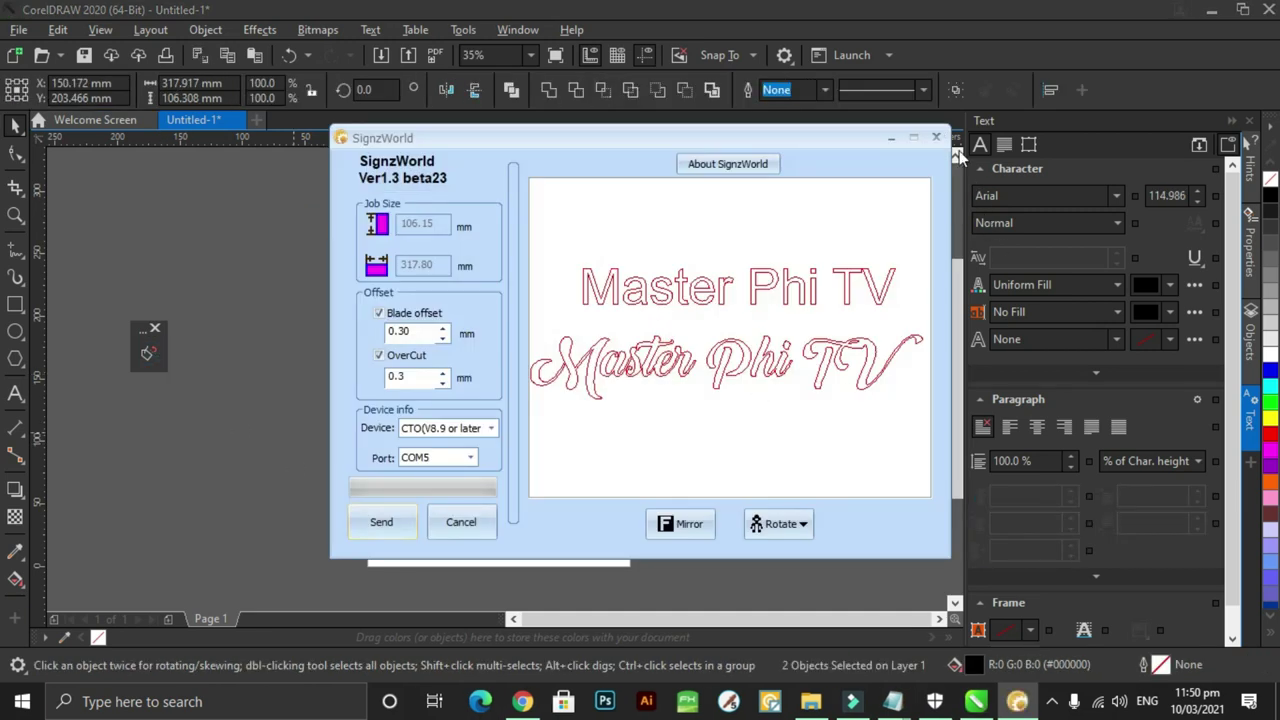
left_click(936, 138)
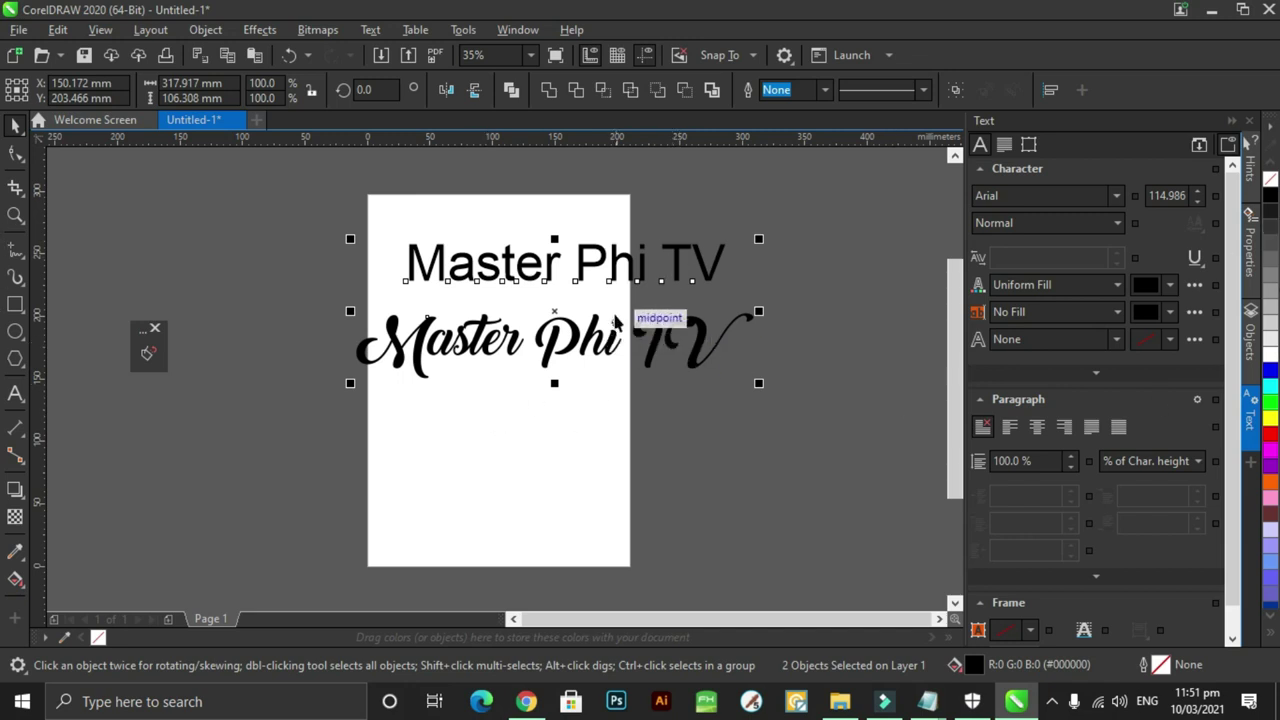
- Export only the two selected texts to the Documents folder as a 24-bit RGB PNG named "MAster Phi"
left_click(19, 29)
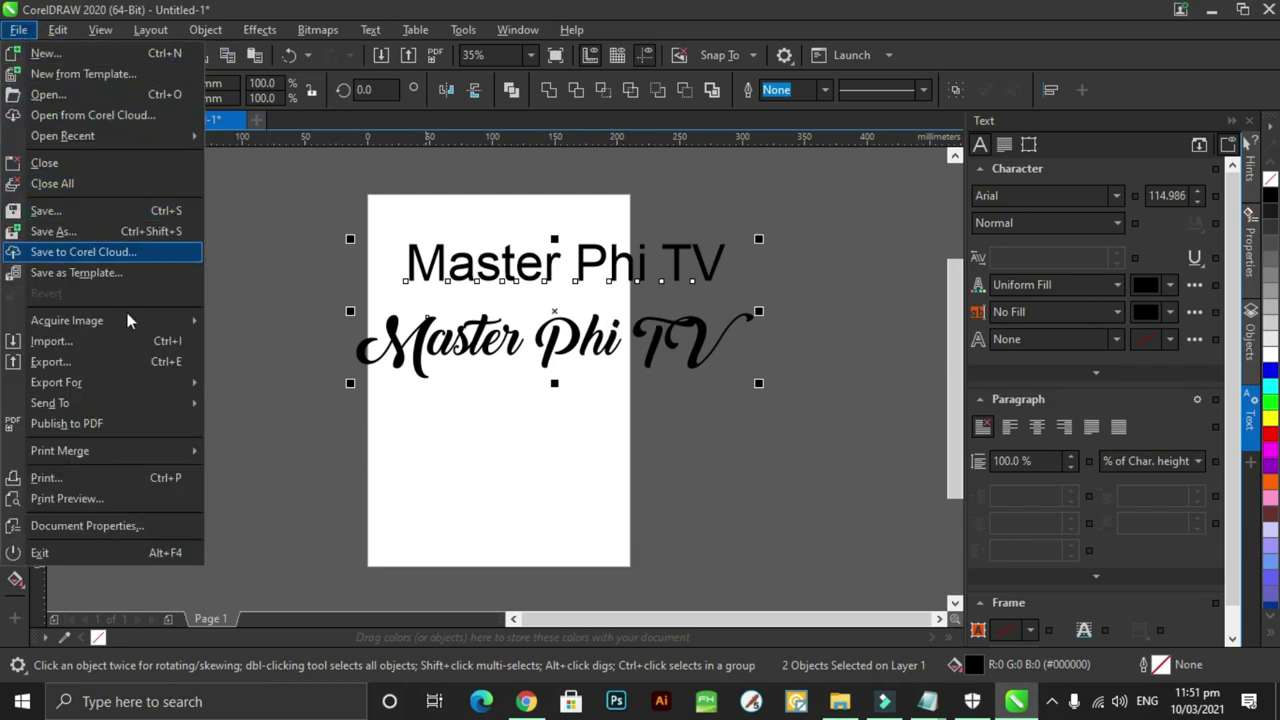
left_click(158, 366)
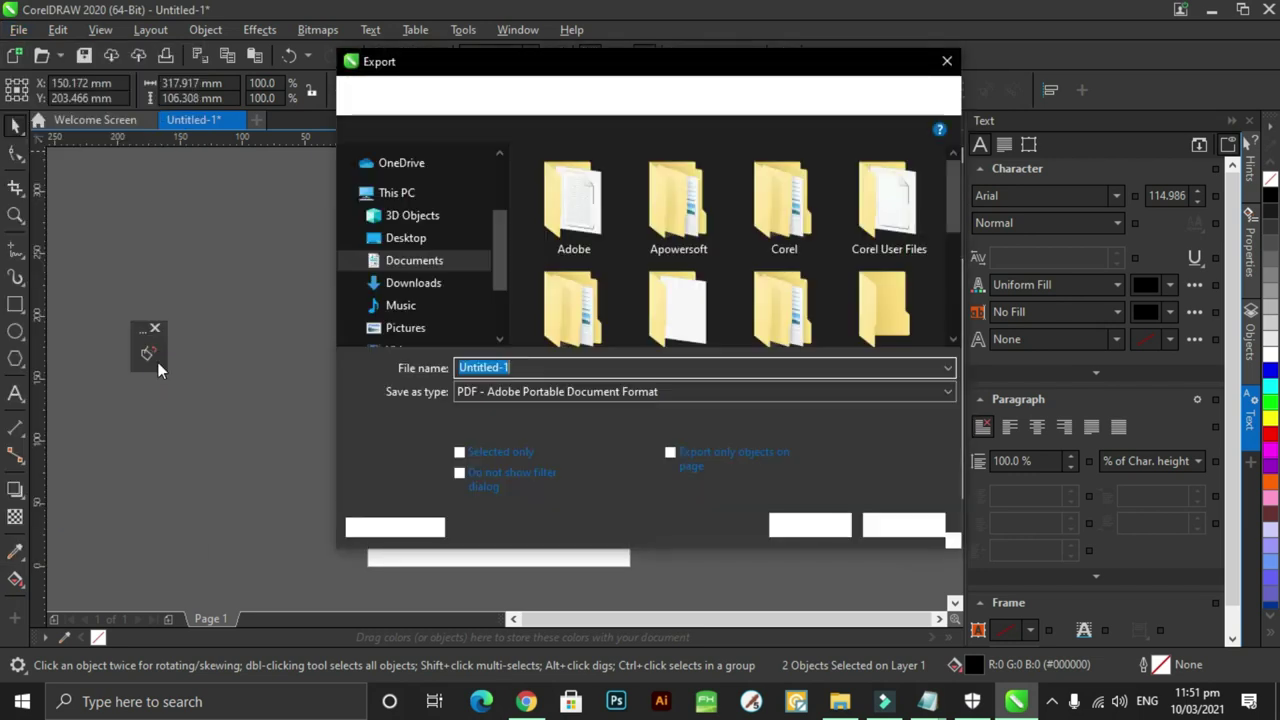
left_click(487, 454)
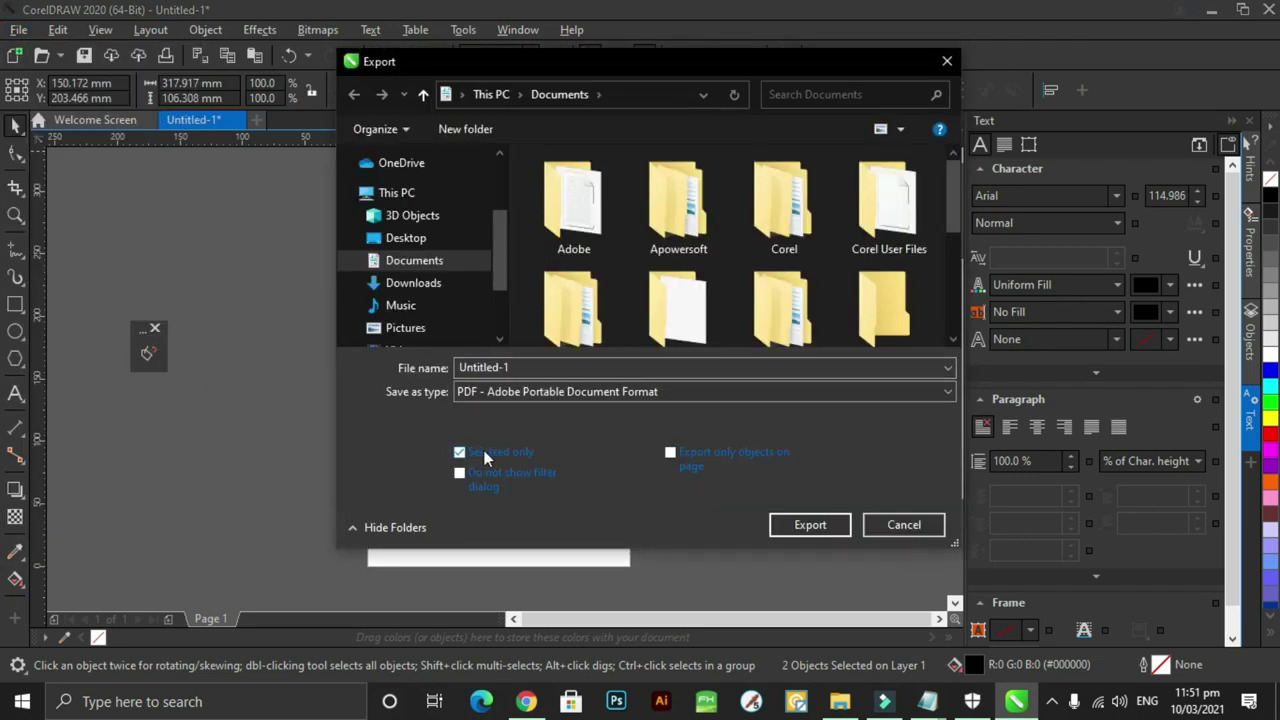
left_click(688, 369)
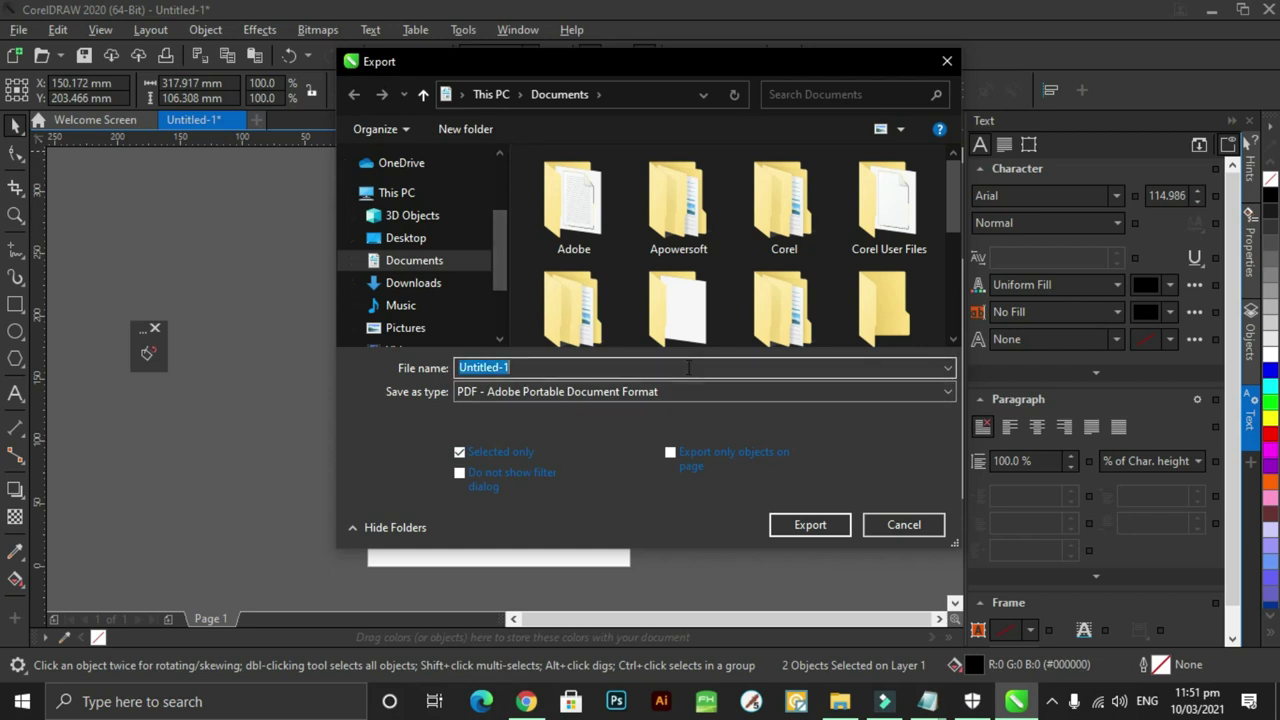
type("MAster Phi")
left_click(655, 400)
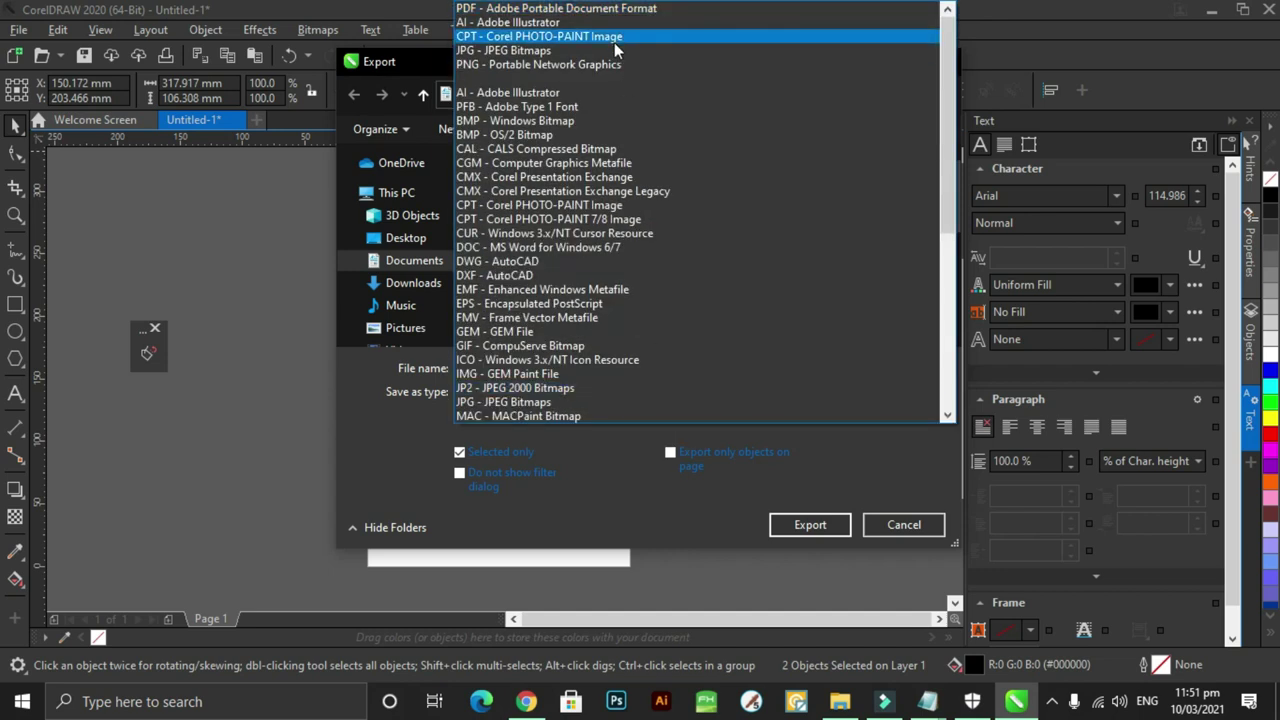
left_click(597, 64)
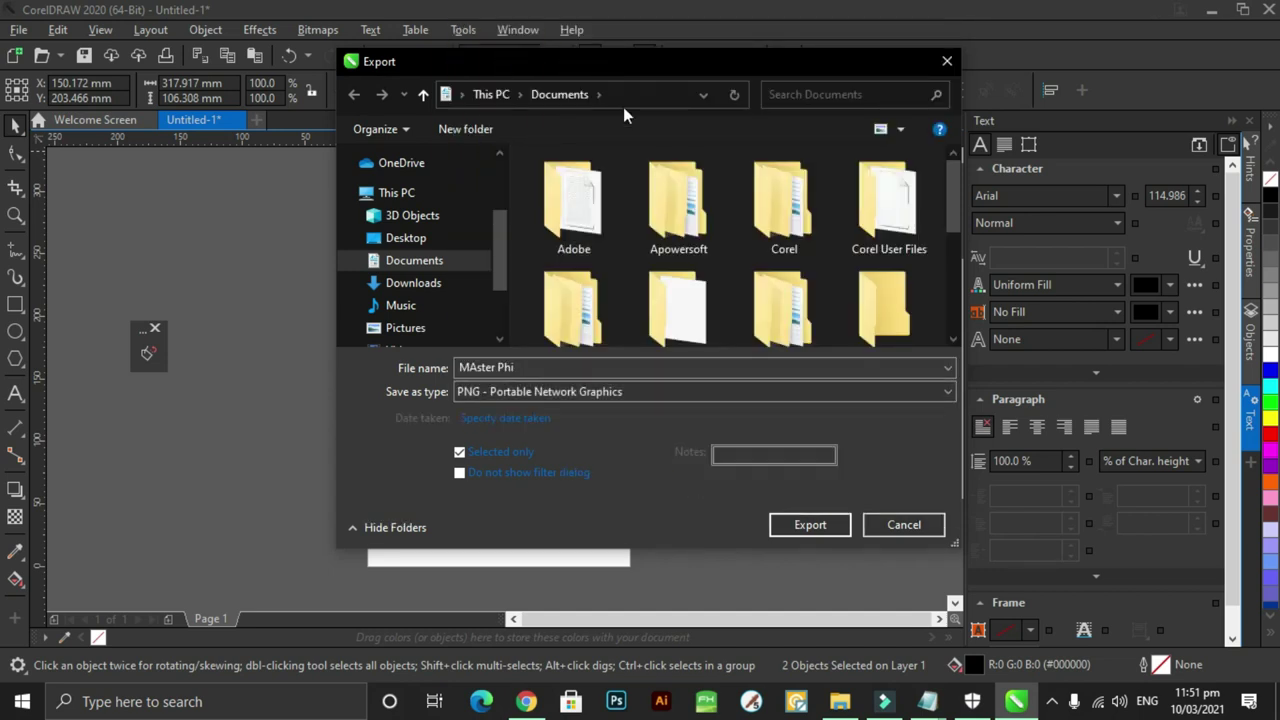
left_click(810, 525)
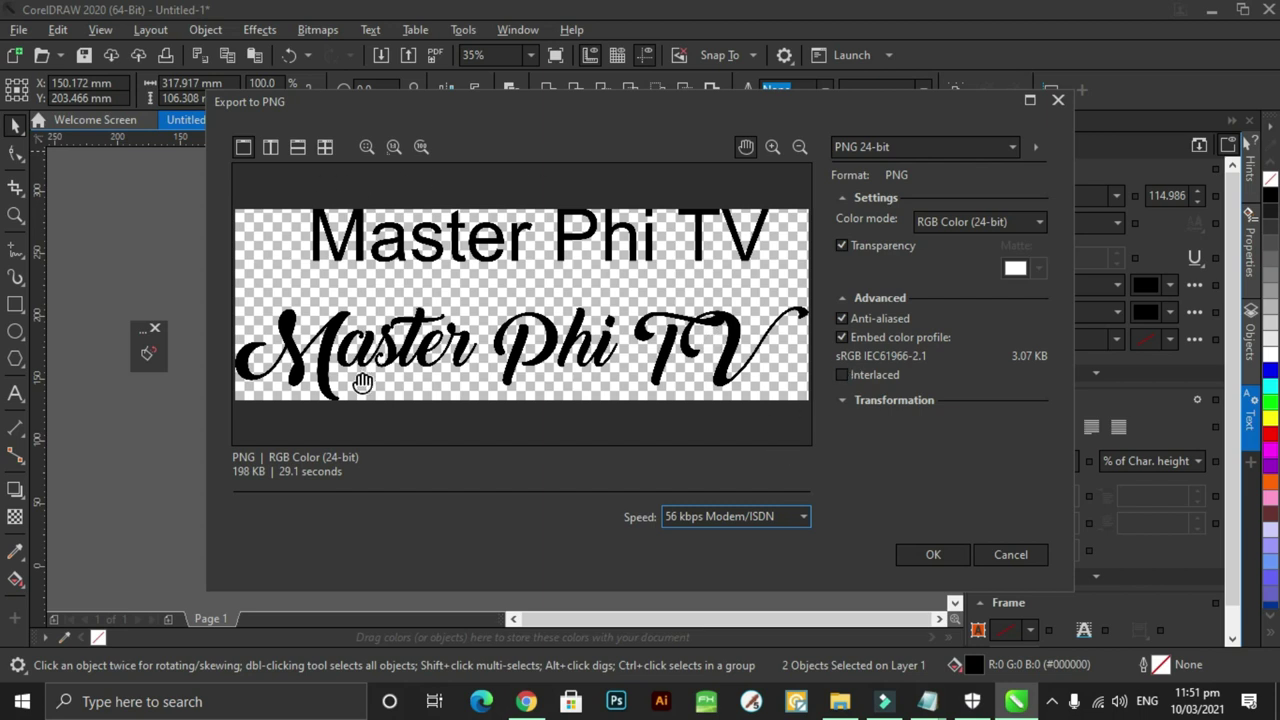
left_click(960, 559)
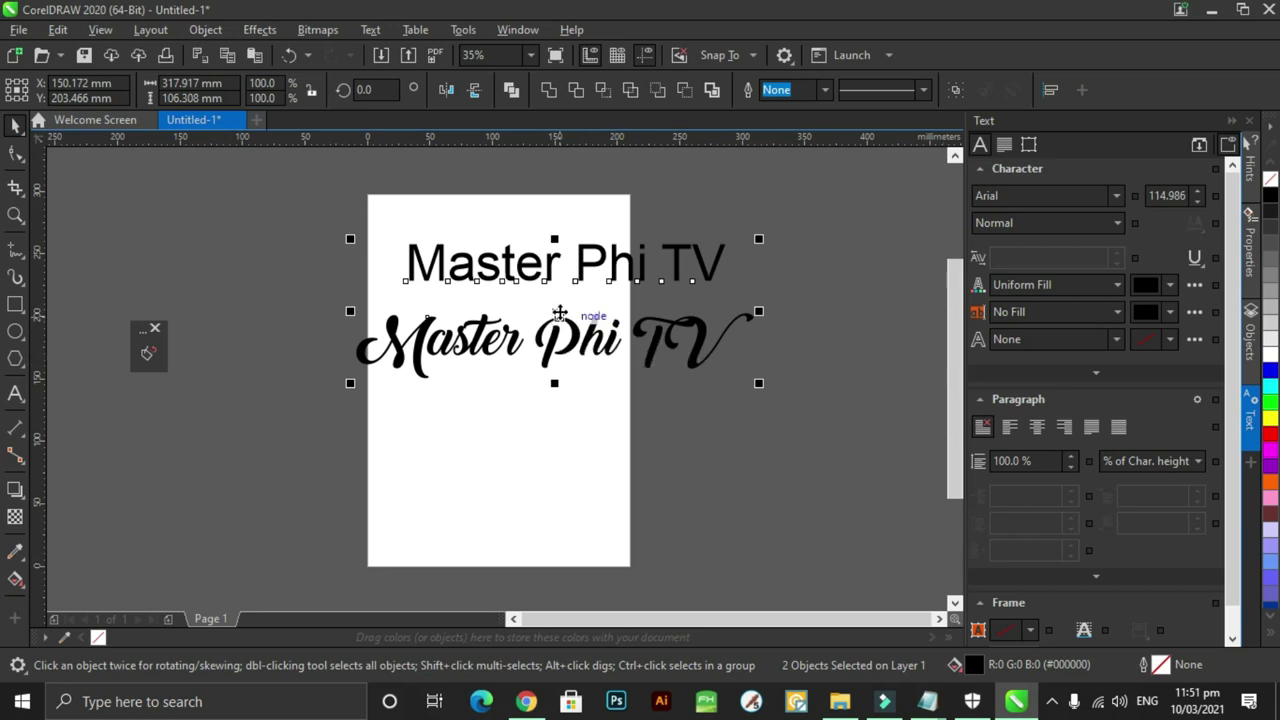
- Move both texts down and to the left, and import MAster Phi.png from Documents at its original size beside the page
left_click_drag(560, 314, 500, 345)
right_click(772, 216)
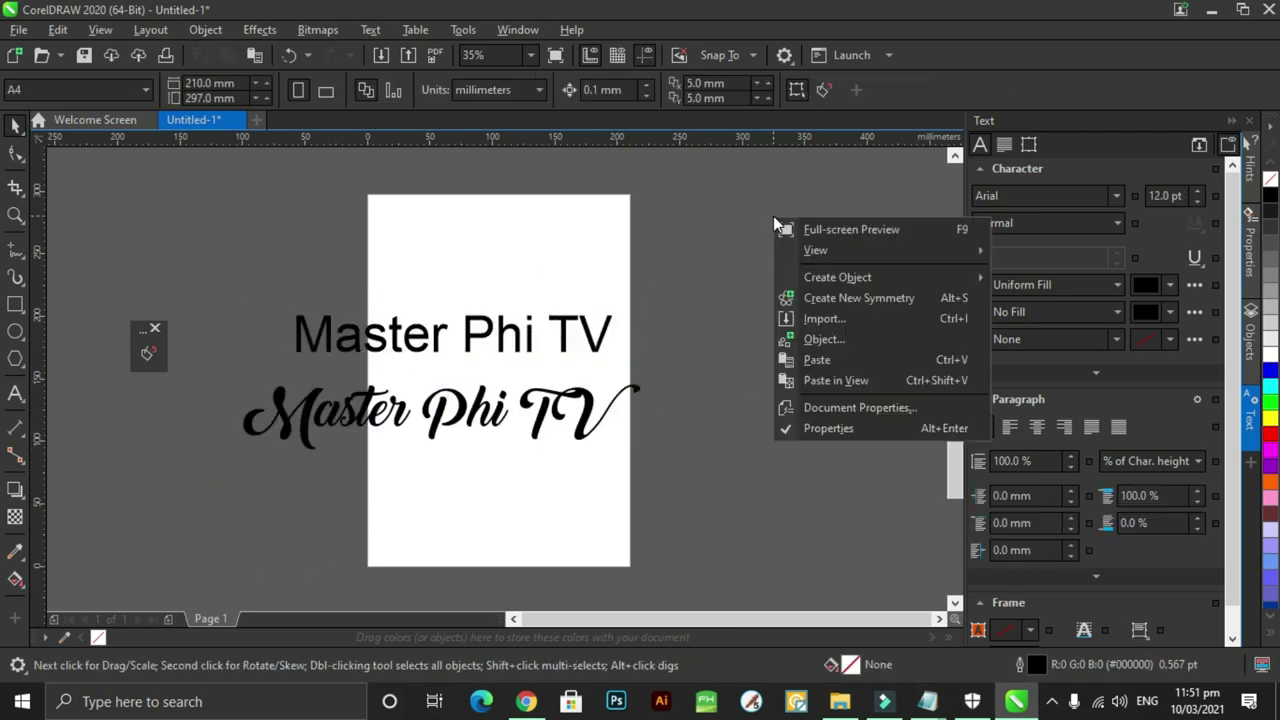
left_click(842, 322)
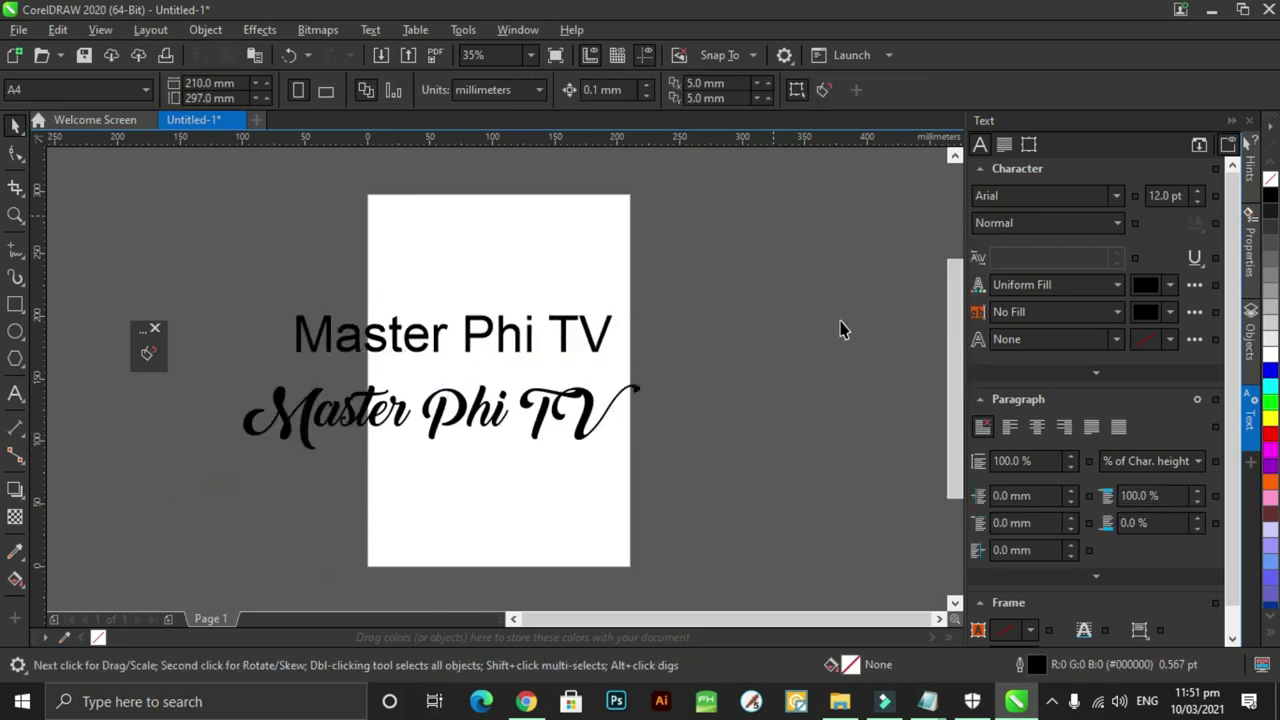
scroll(801, 312, "down", 2)
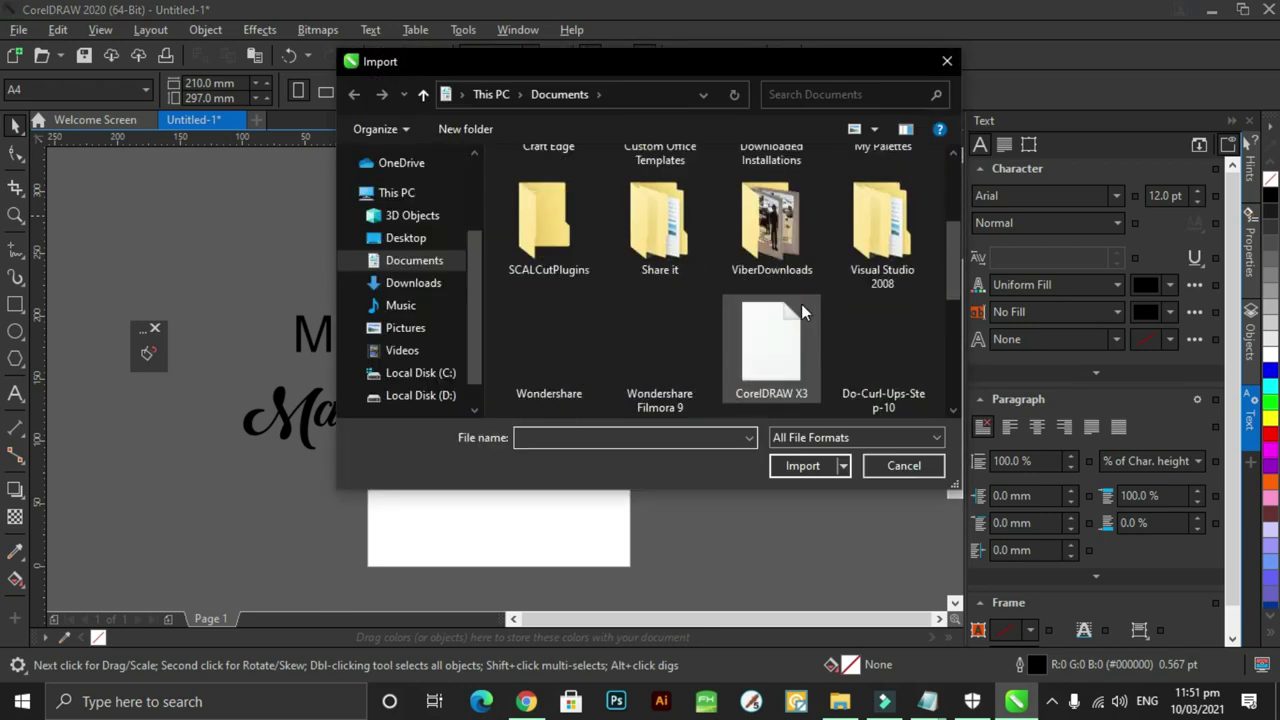
scroll(801, 312, "down", 5)
left_click(560, 368)
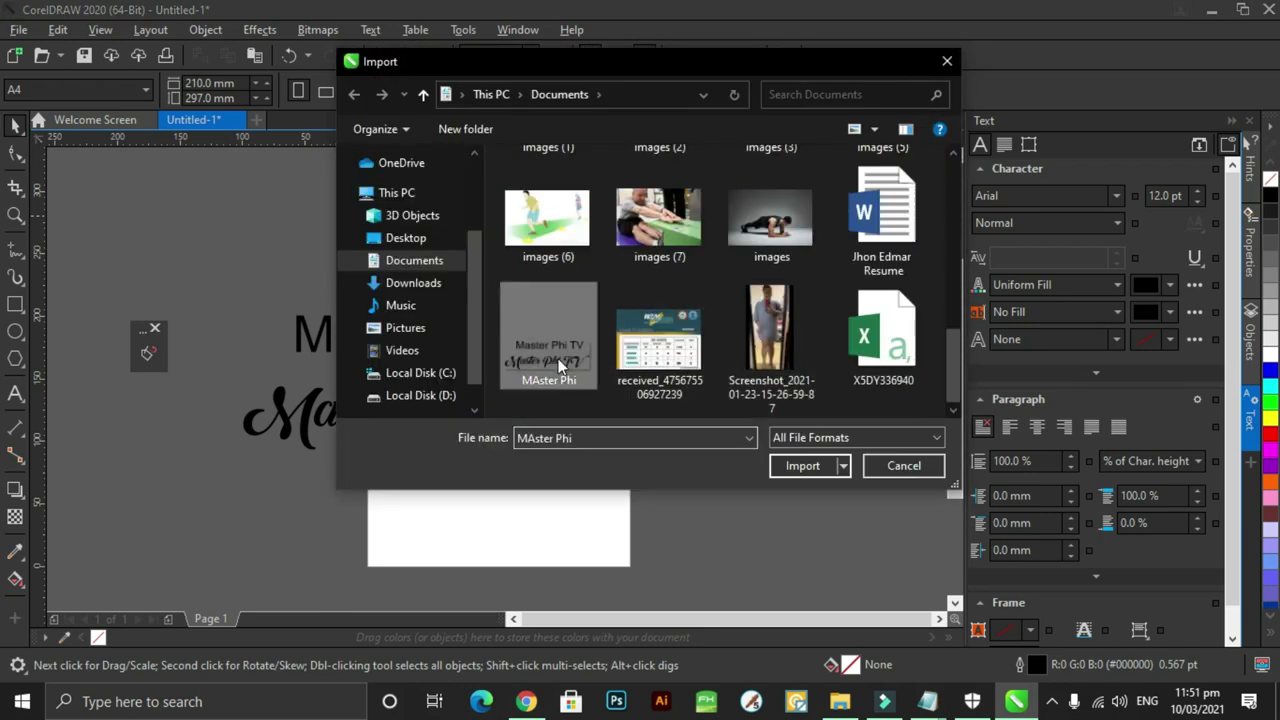
double_click(560, 368)
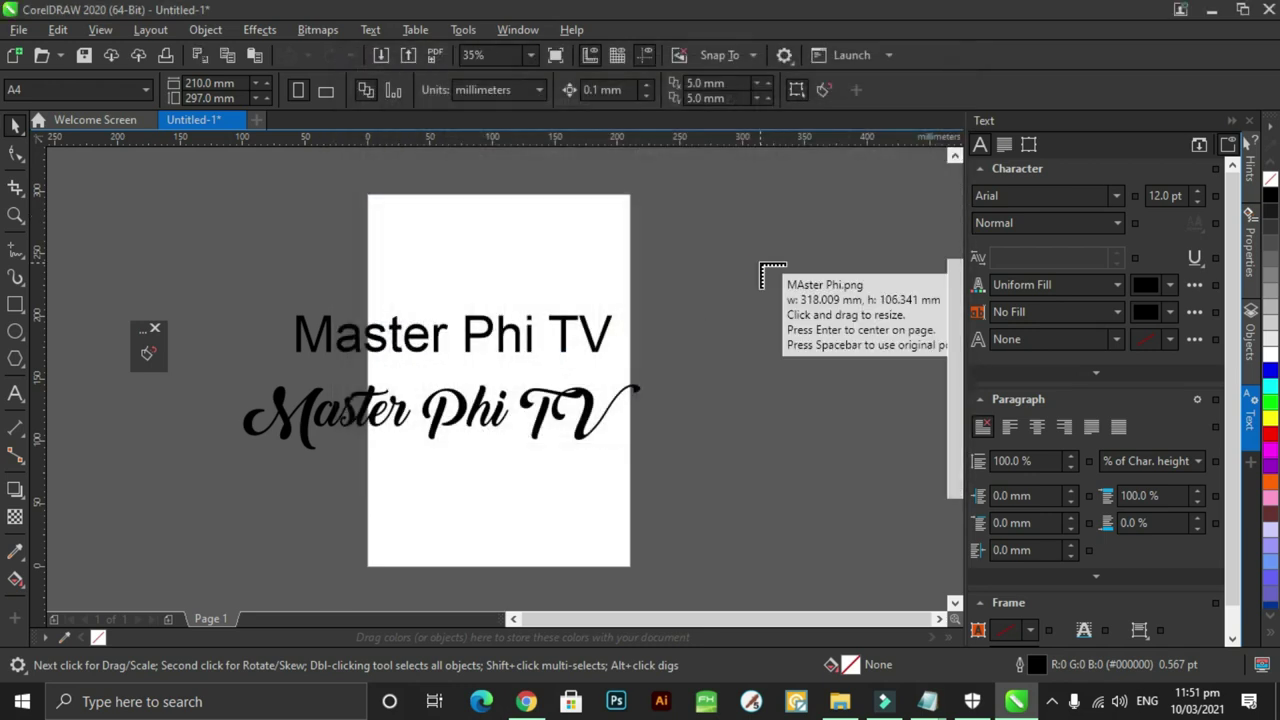
left_click(714, 229)
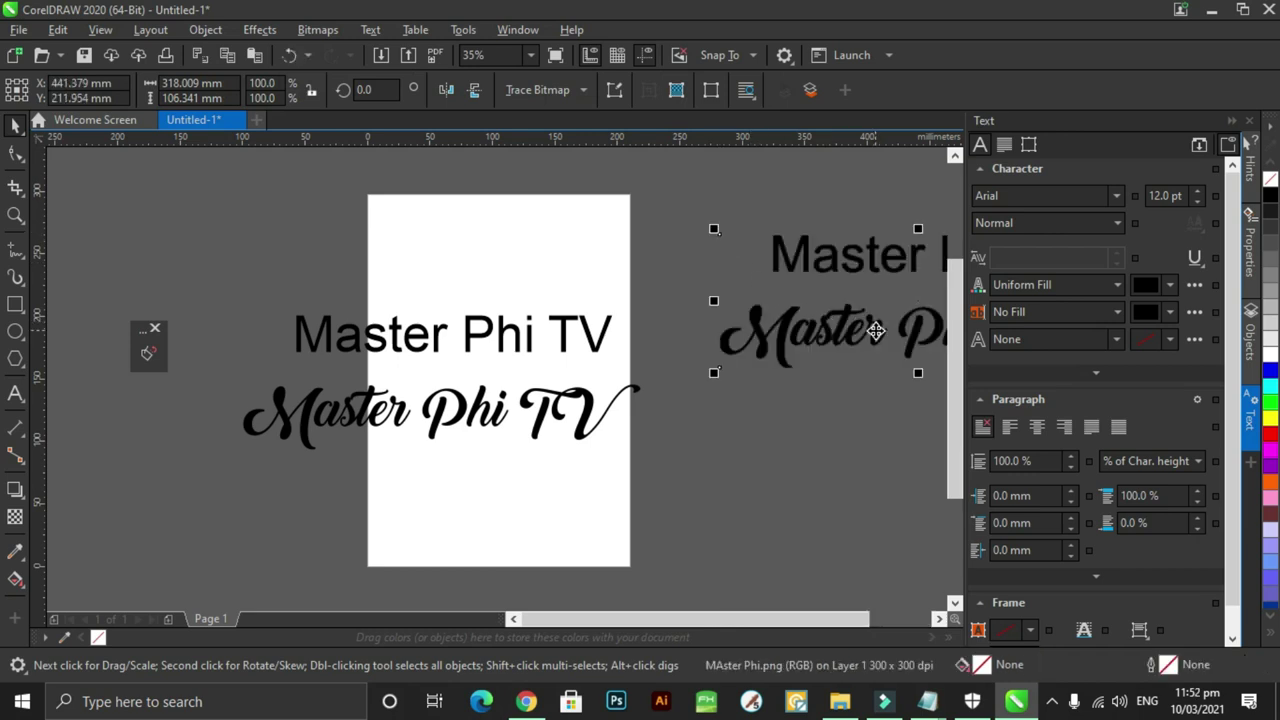
- Move the imported bitmap up and left so it sits above the original texts, and deselect it
left_click_drag(876, 331, 763, 260)
left_click(701, 261)
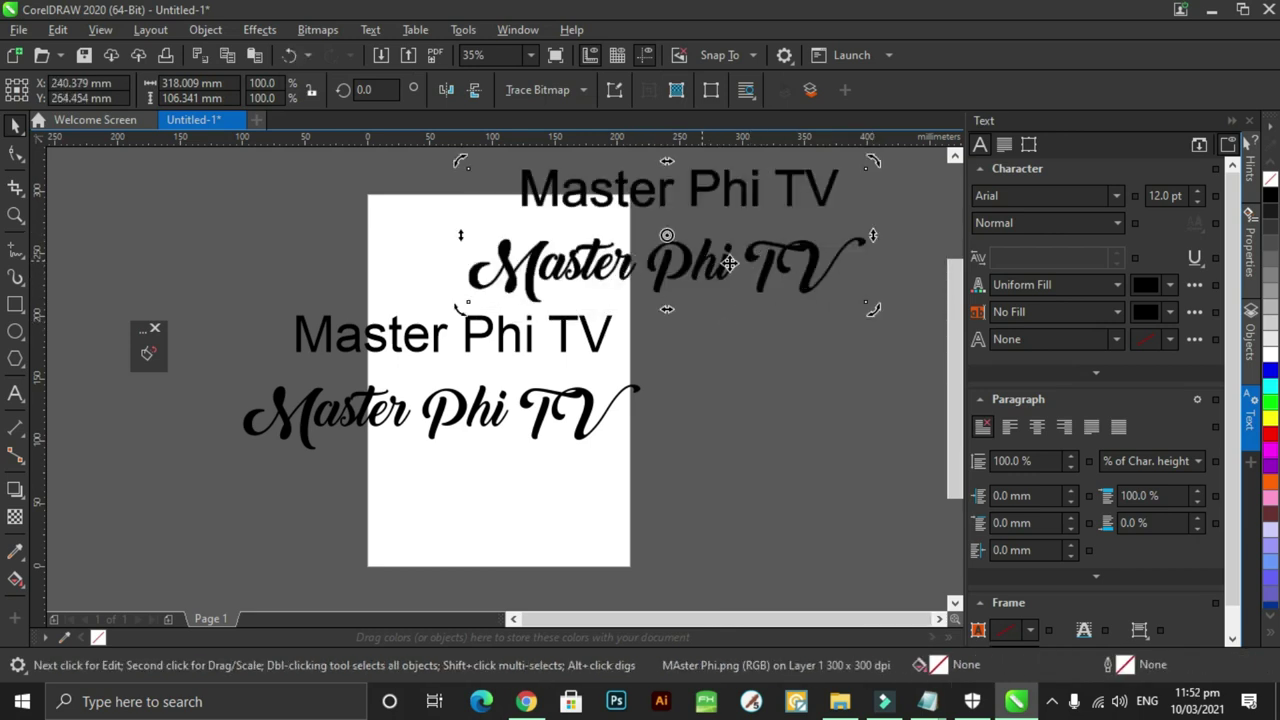
left_click(819, 415)
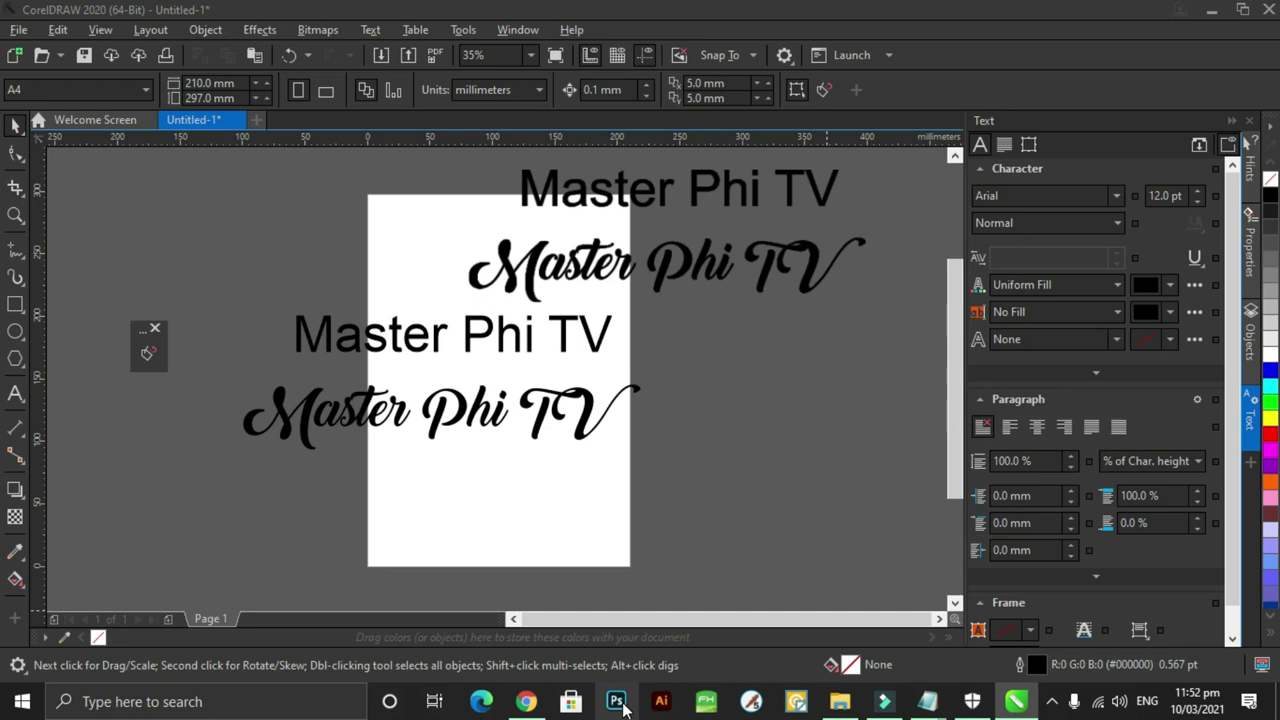
- Switch to Photoshop, open MAster Phi.png from the Documents folder to inspect it, and close it
left_click(617, 703)
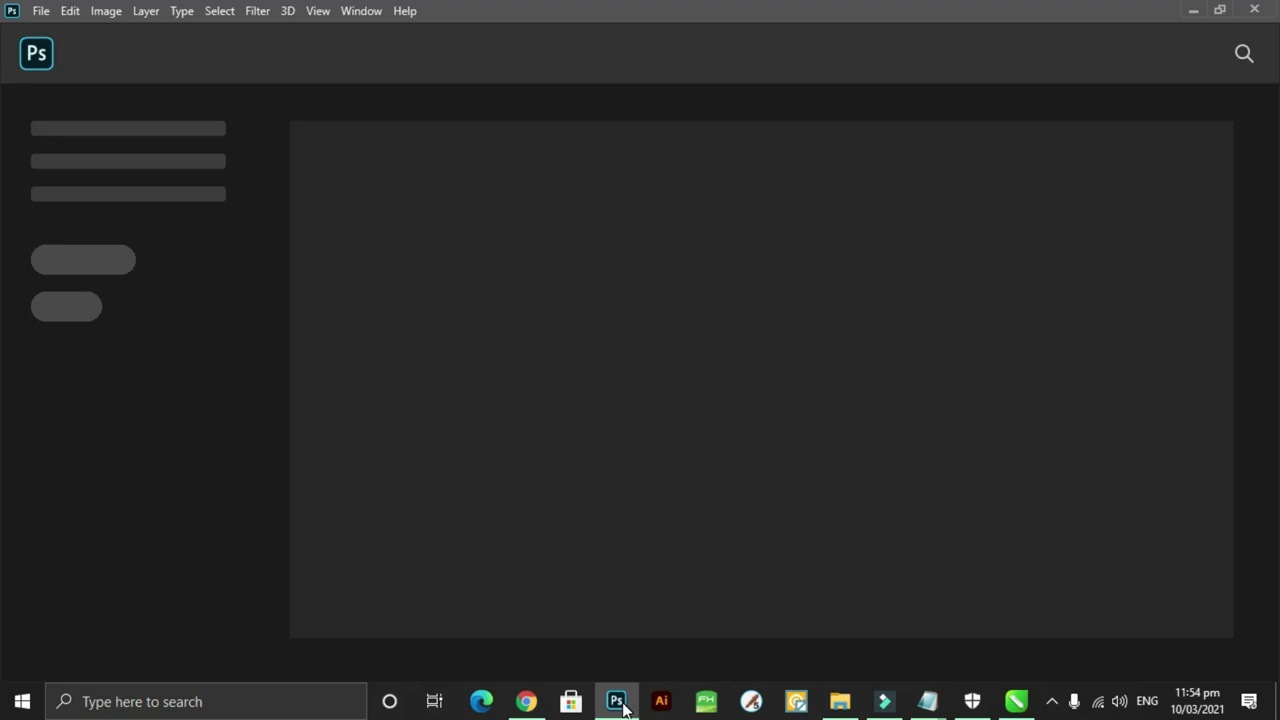
left_click(41, 10)
left_click(122, 52)
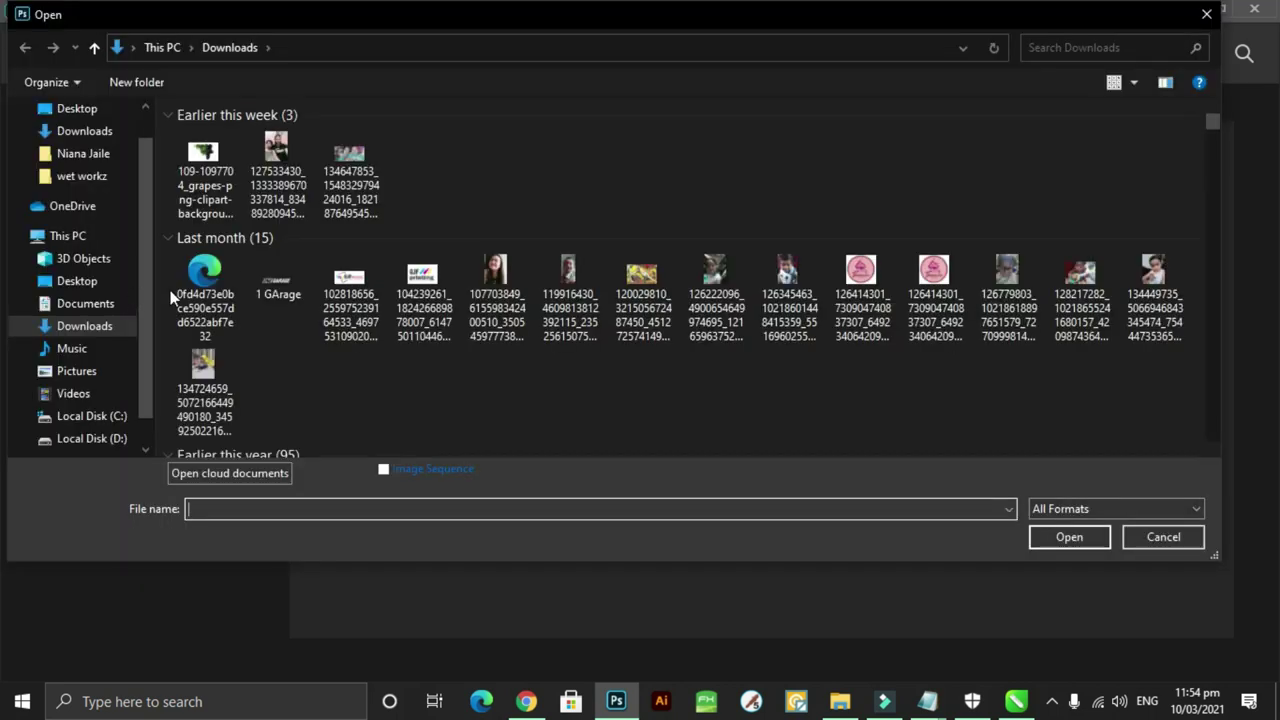
left_click(123, 302)
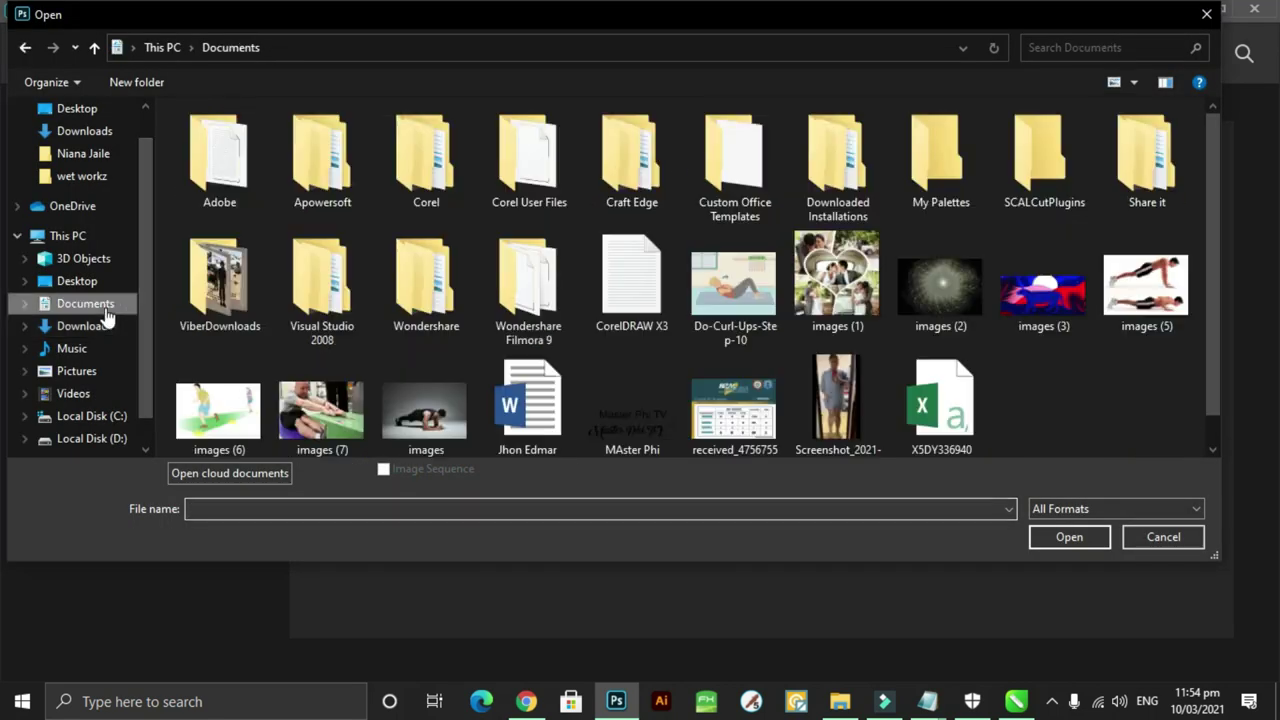
left_click_drag(1217, 212, 1219, 321)
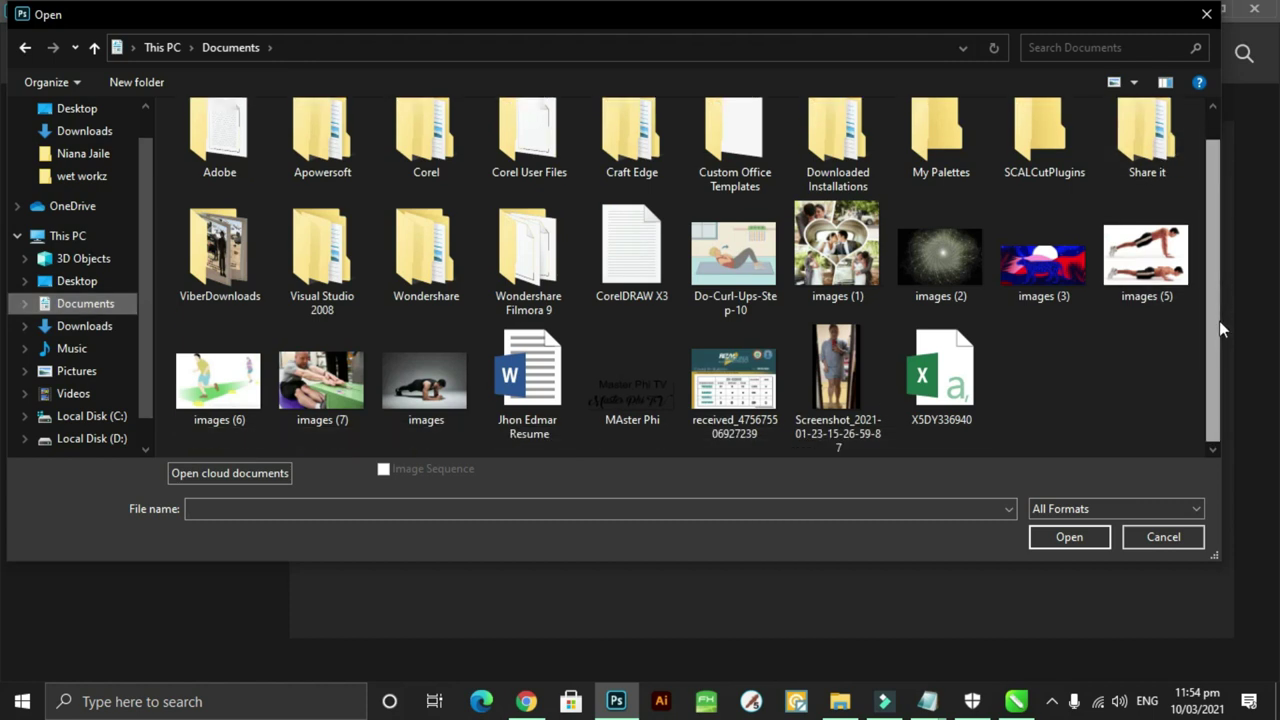
double_click(631, 395)
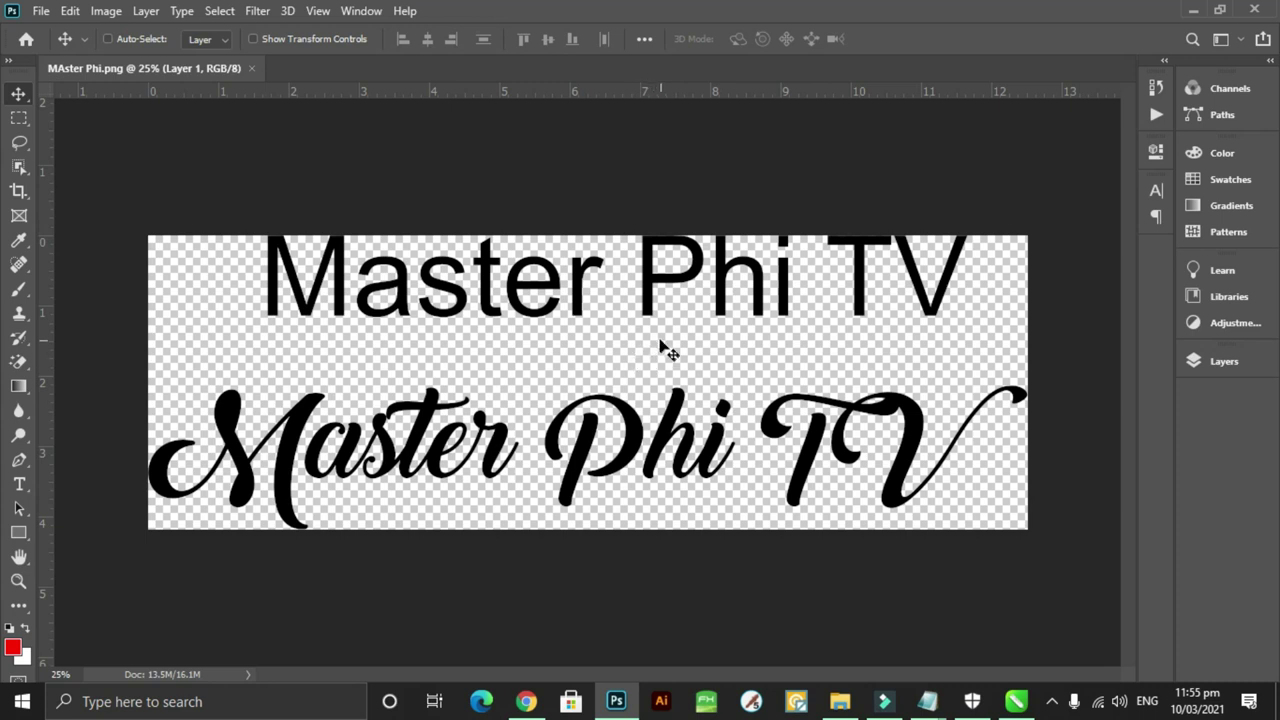
left_click(1264, 11)
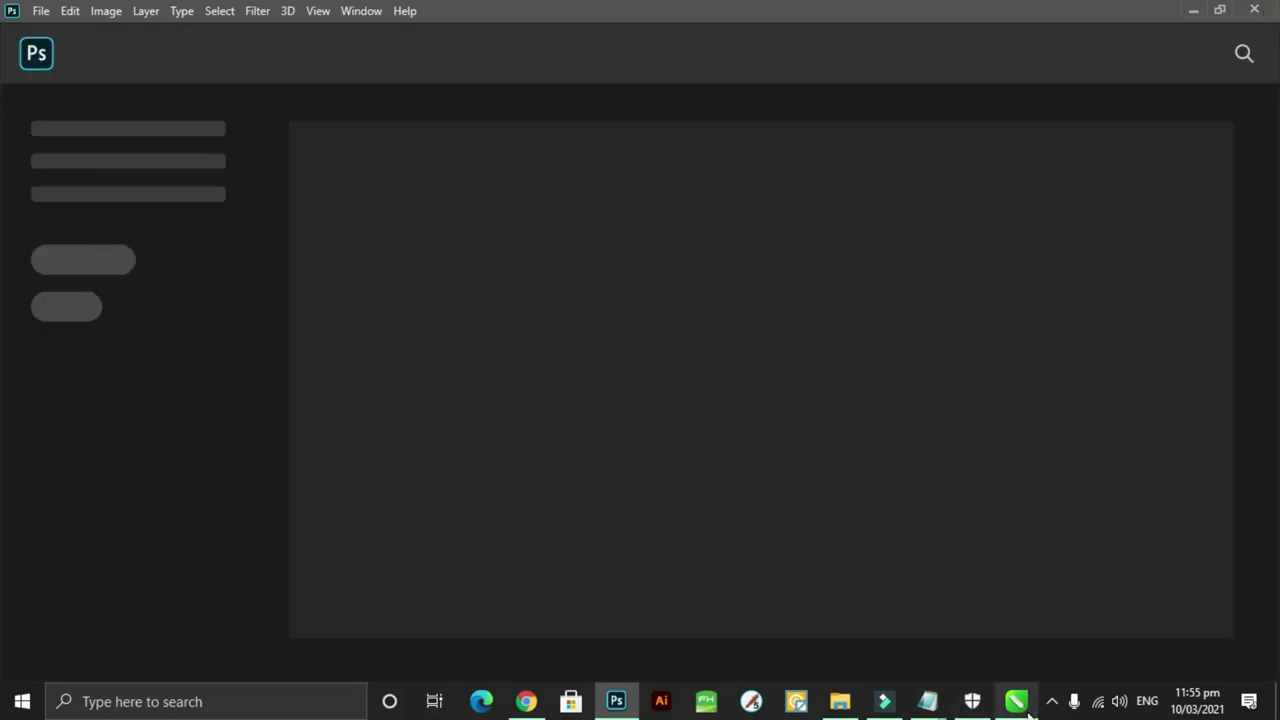
- Switch to CorelDRAW and enable Preserve pure black in the default color management settings
left_click(1022, 708)
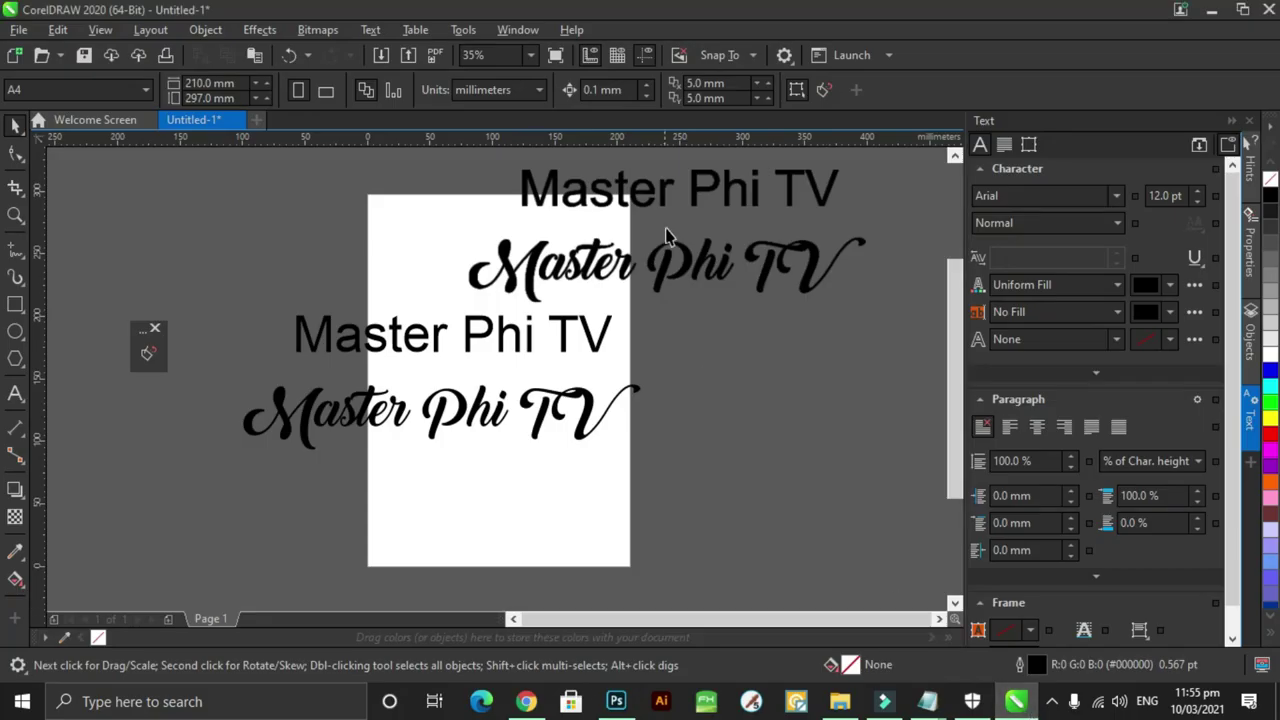
left_click(464, 30)
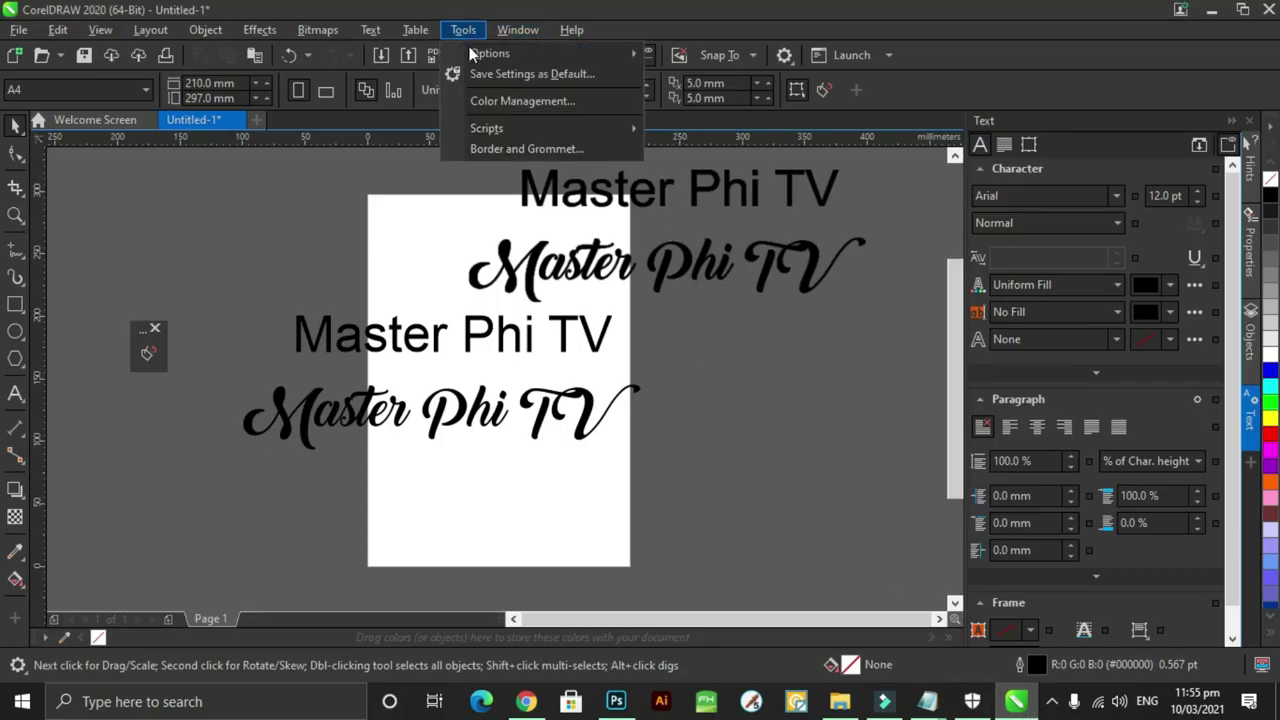
left_click(522, 101)
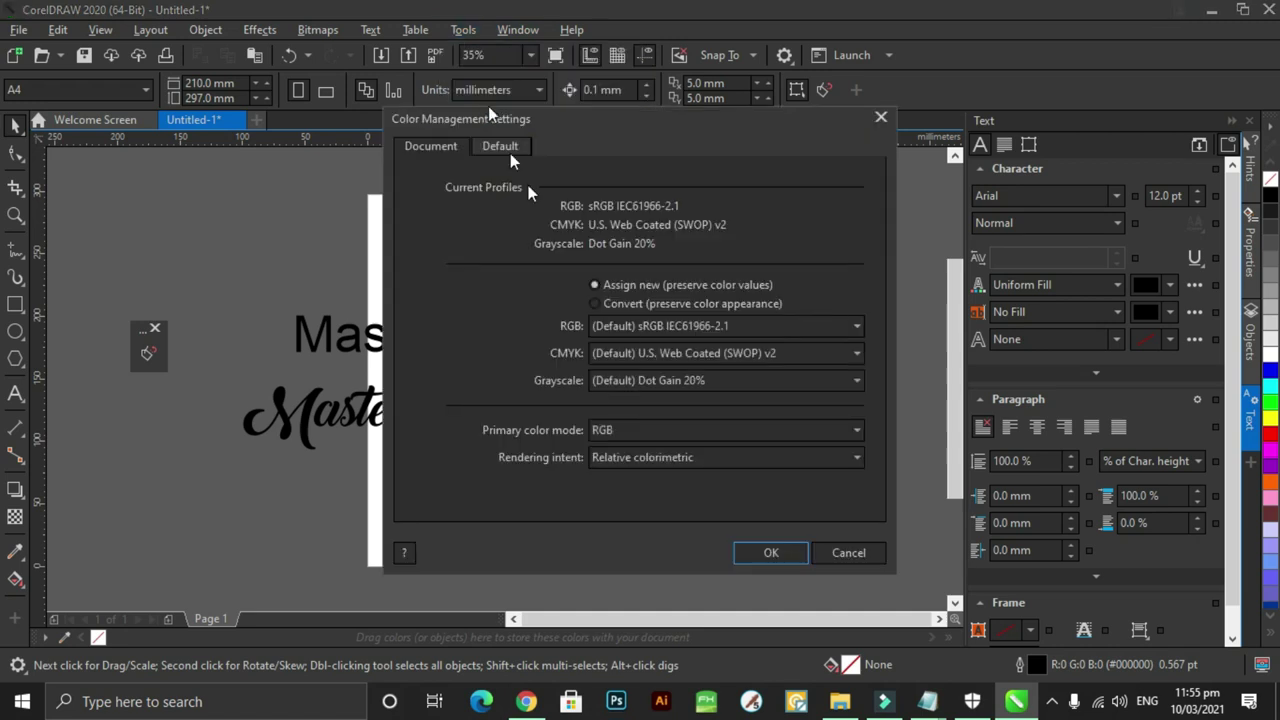
left_click(502, 147)
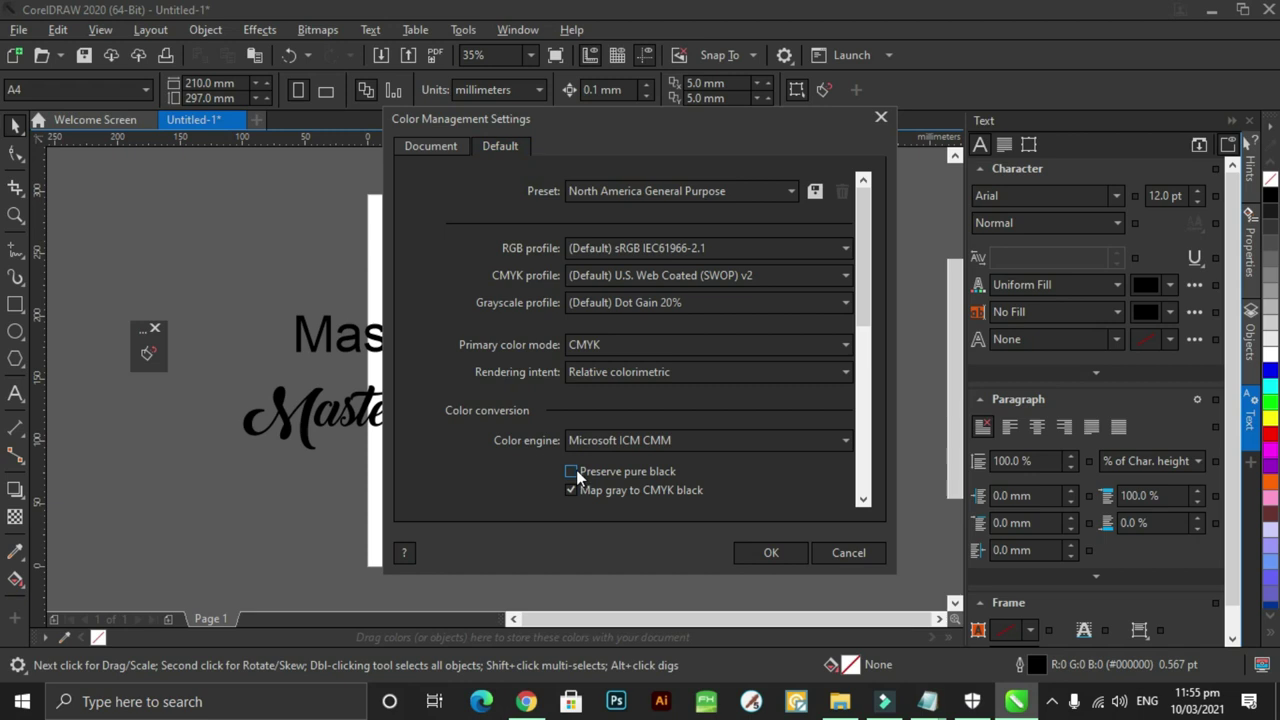
left_click(579, 473)
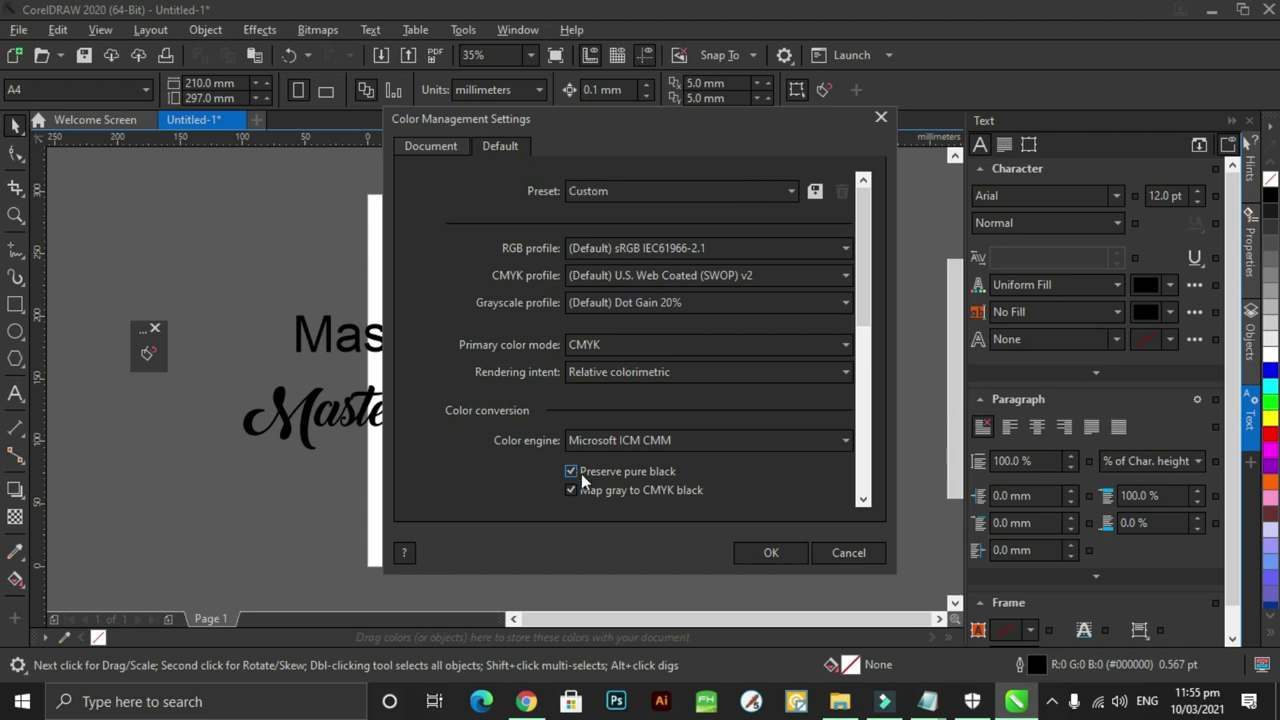
left_click(789, 555)
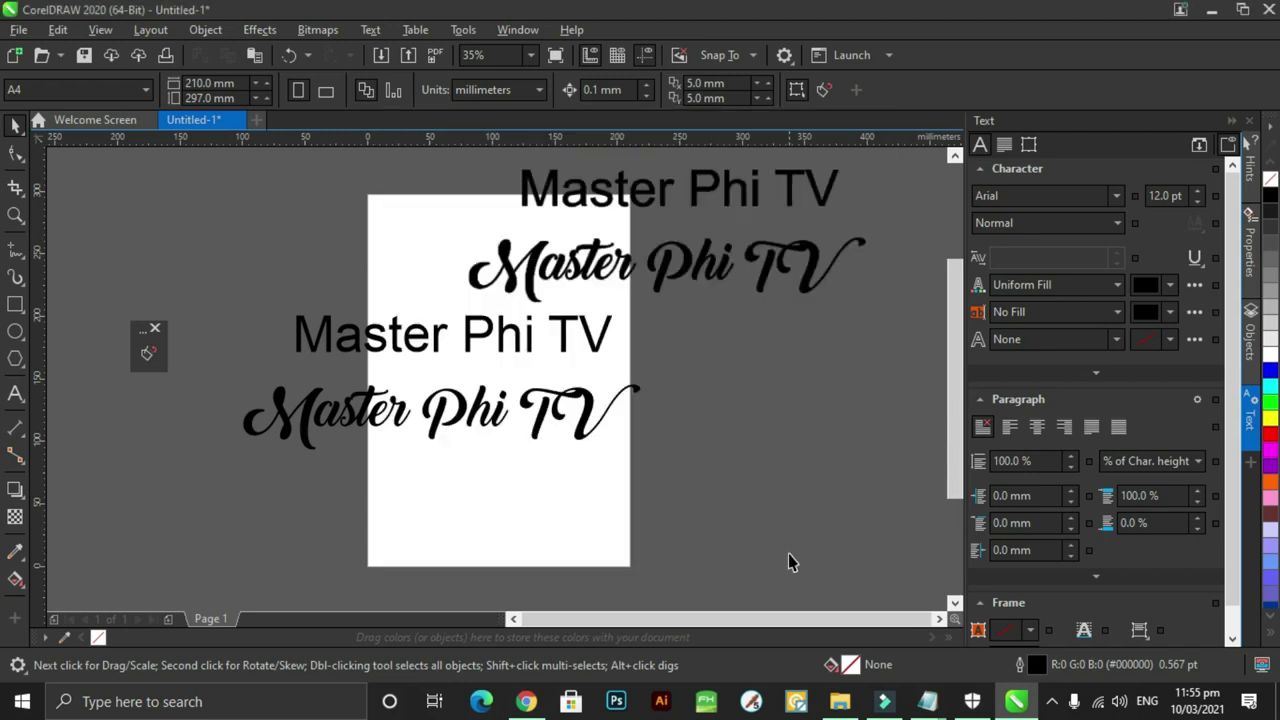
- Undo the trial move of the plain Arial text and remove the imported bitmap above the original texts
left_click_drag(430, 342, 582, 361)
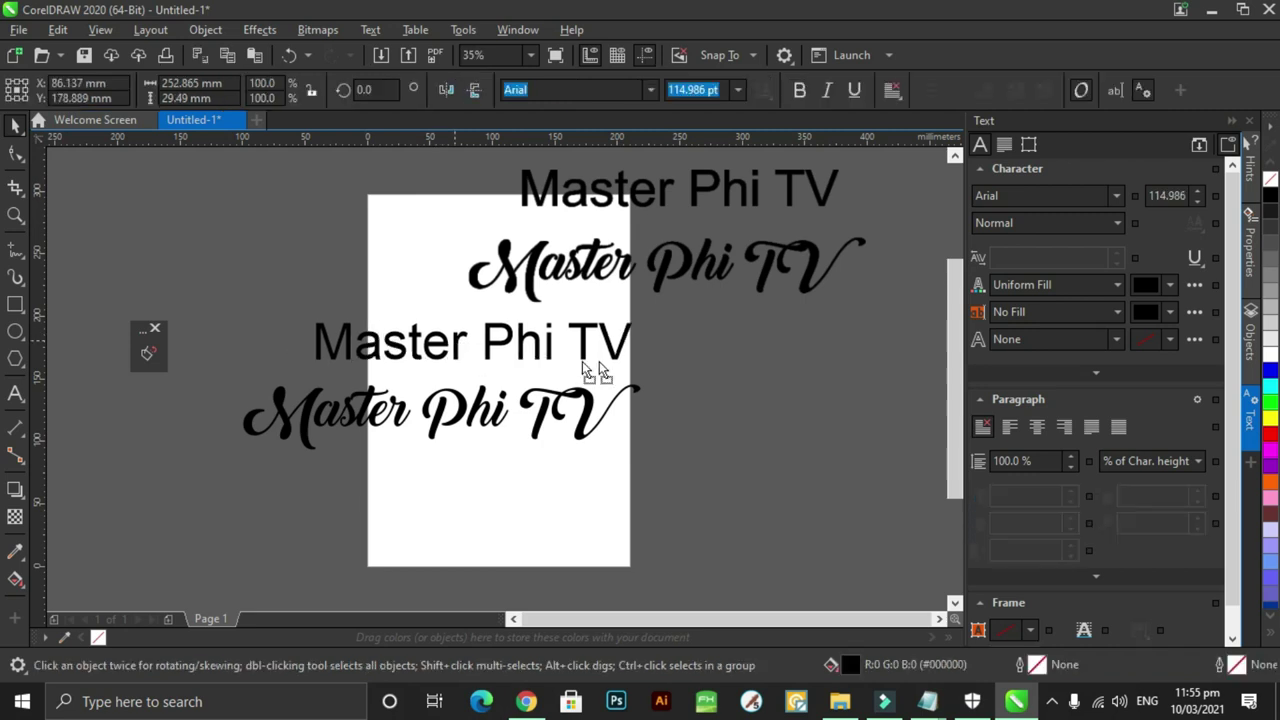
key("ctrl+z")
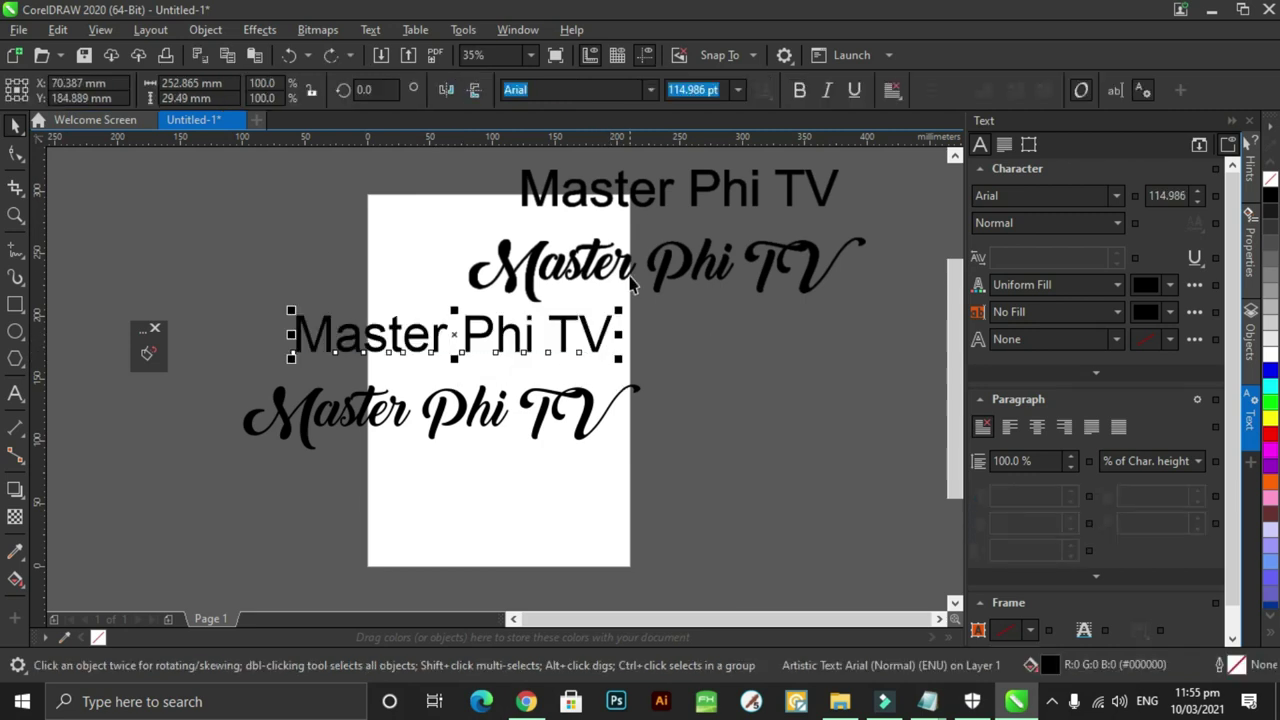
left_click(630, 285)
left_click_drag(663, 257, 443, 300)
- Select both texts together, move them to the upper part of the page, and scale them down proportionally to about 208 mm wide
left_click(446, 340)
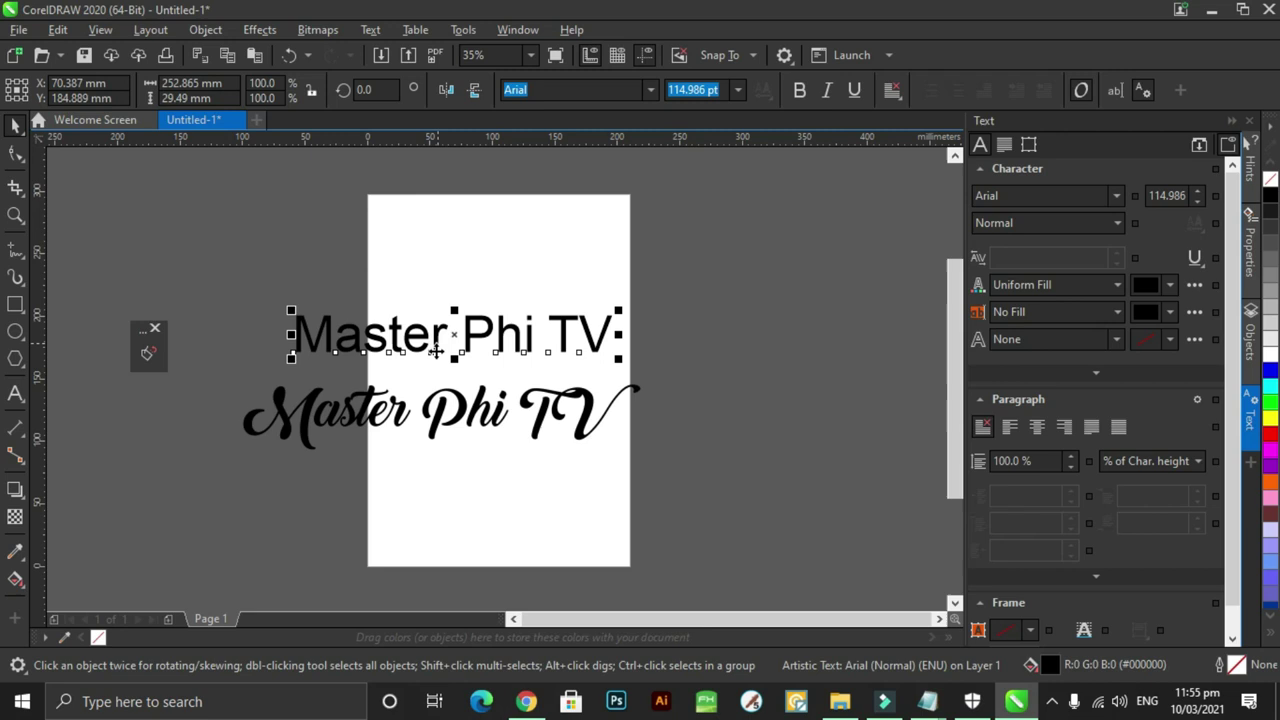
left_click(441, 408)
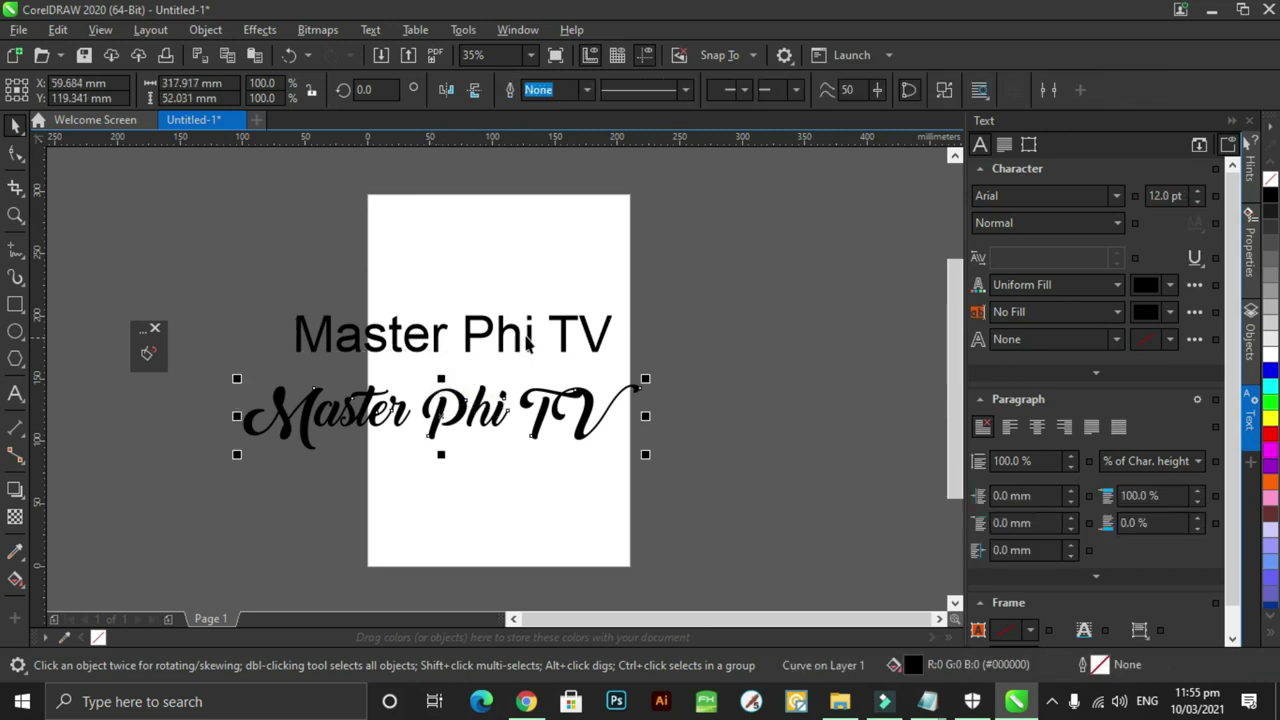
left_click(259, 264)
left_click_drag(256, 276, 626, 516)
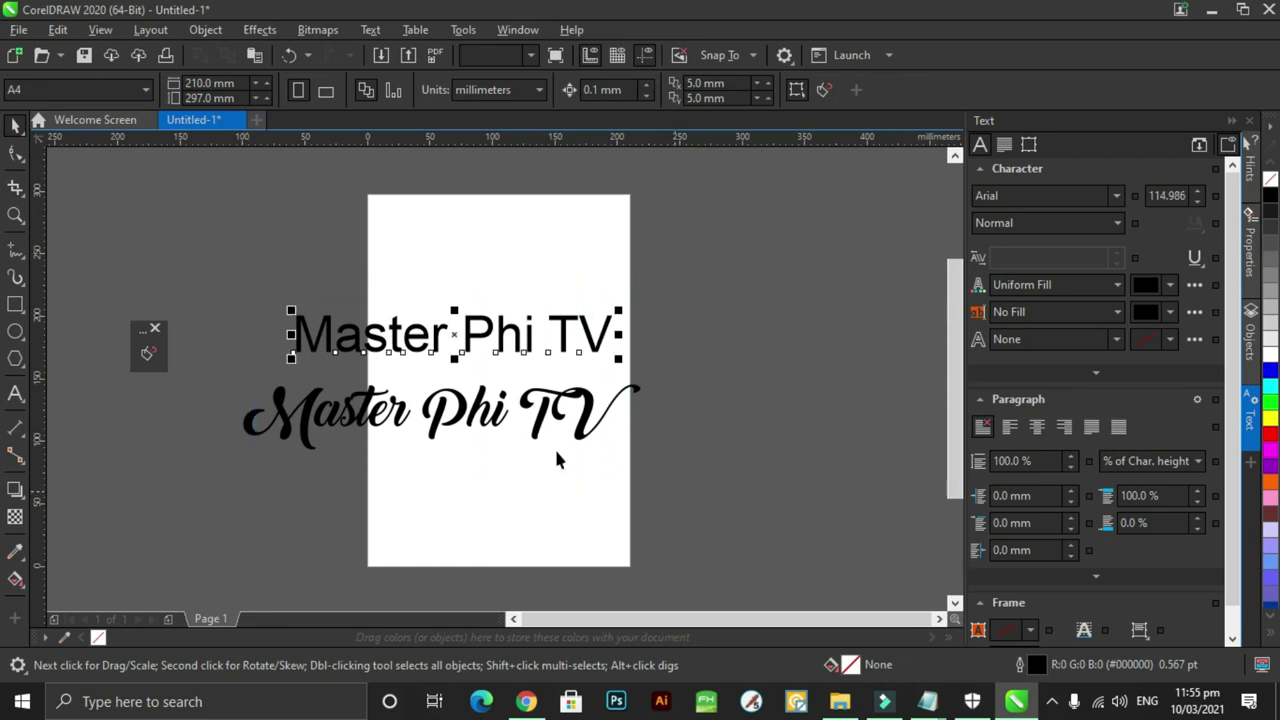
left_click(370, 408)
left_click(370, 408)
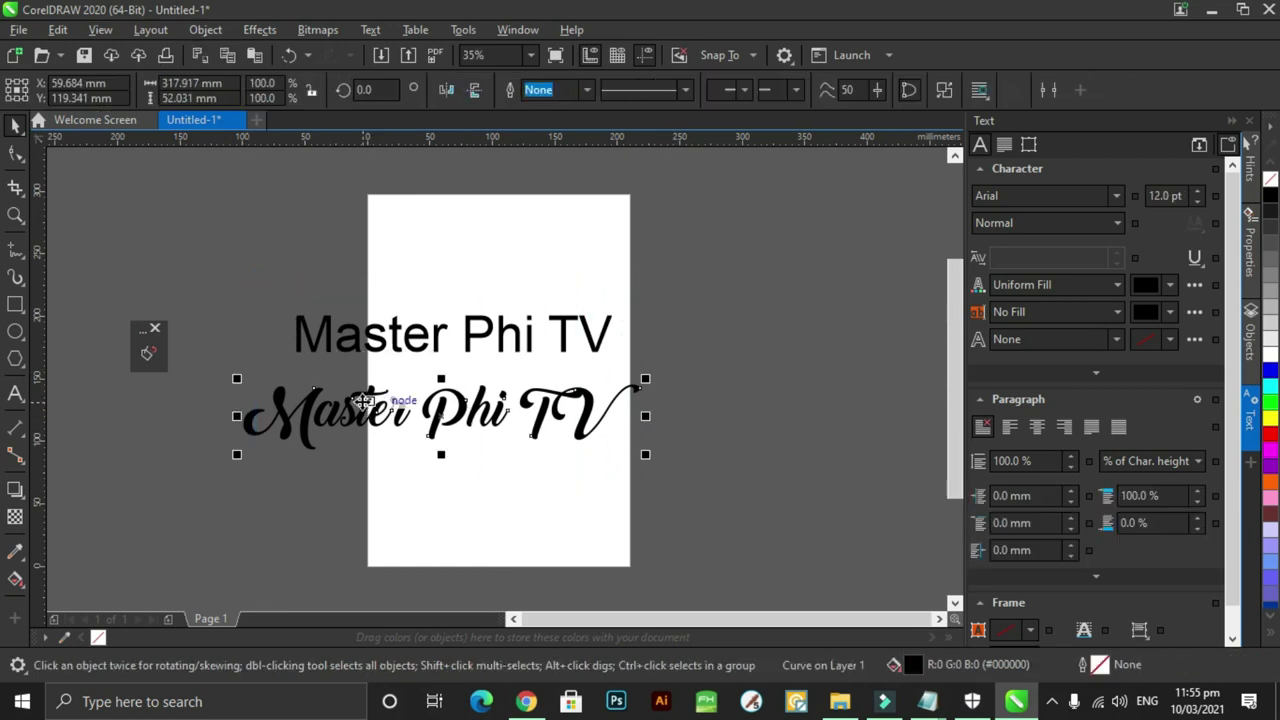
left_click_drag(221, 263, 707, 505)
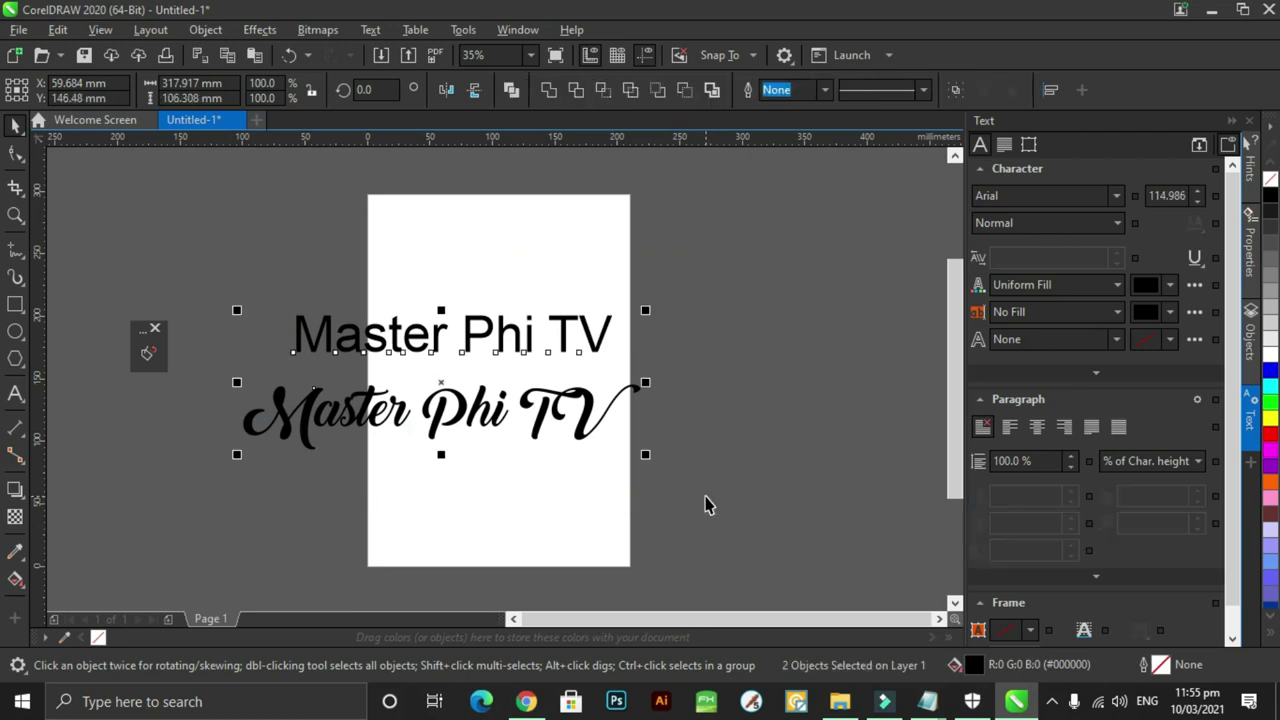
left_click_drag(523, 330, 609, 233)
left_click_drag(738, 211, 627, 240)
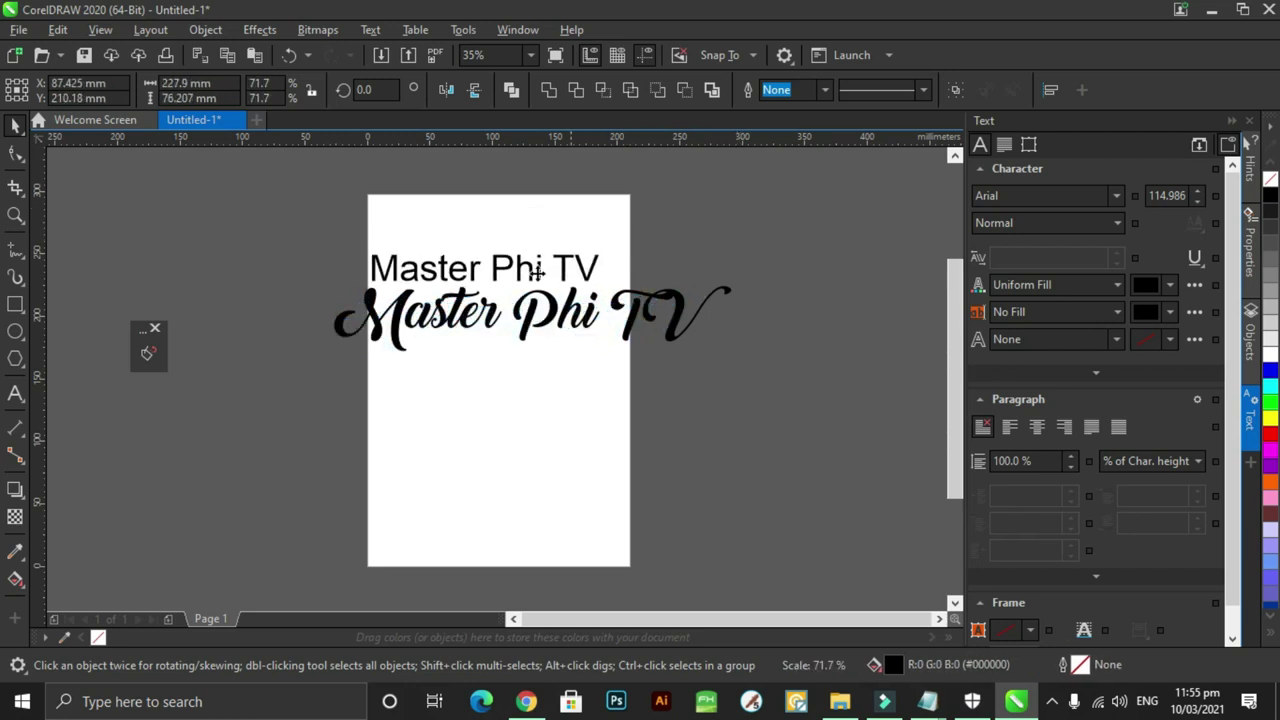
left_click_drag(471, 277, 503, 253)
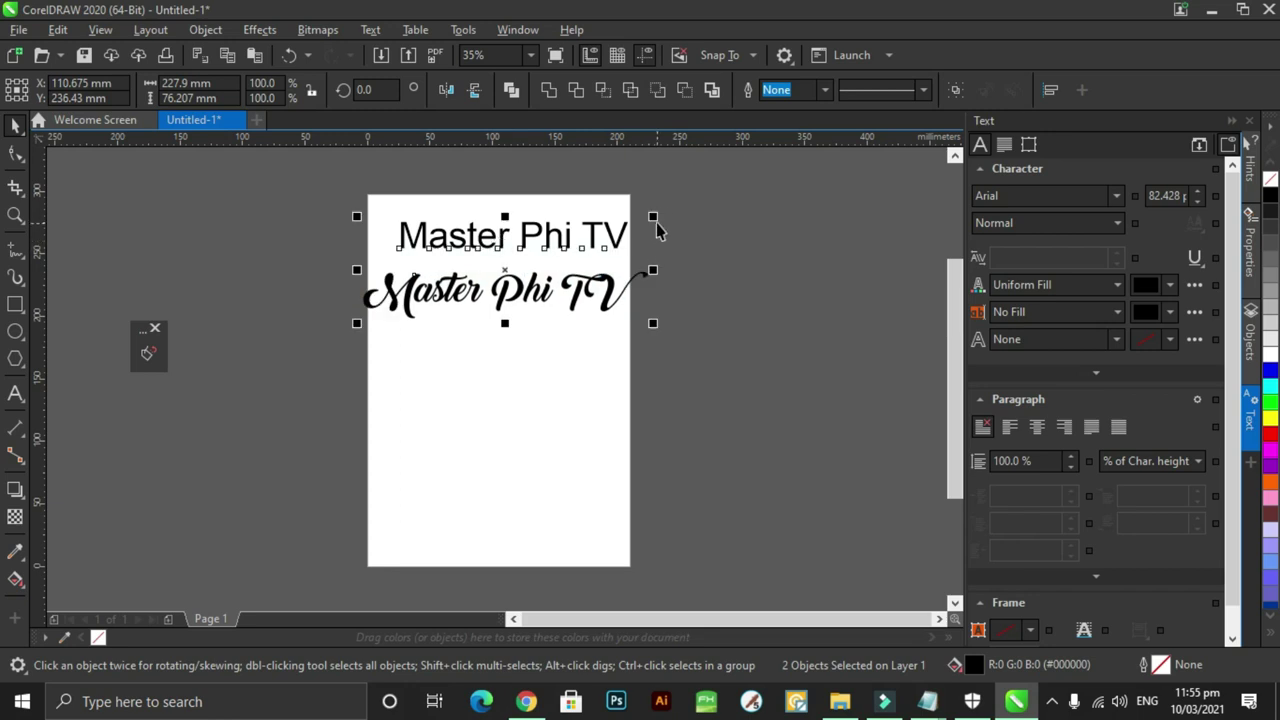
left_click_drag(655, 216, 633, 223)
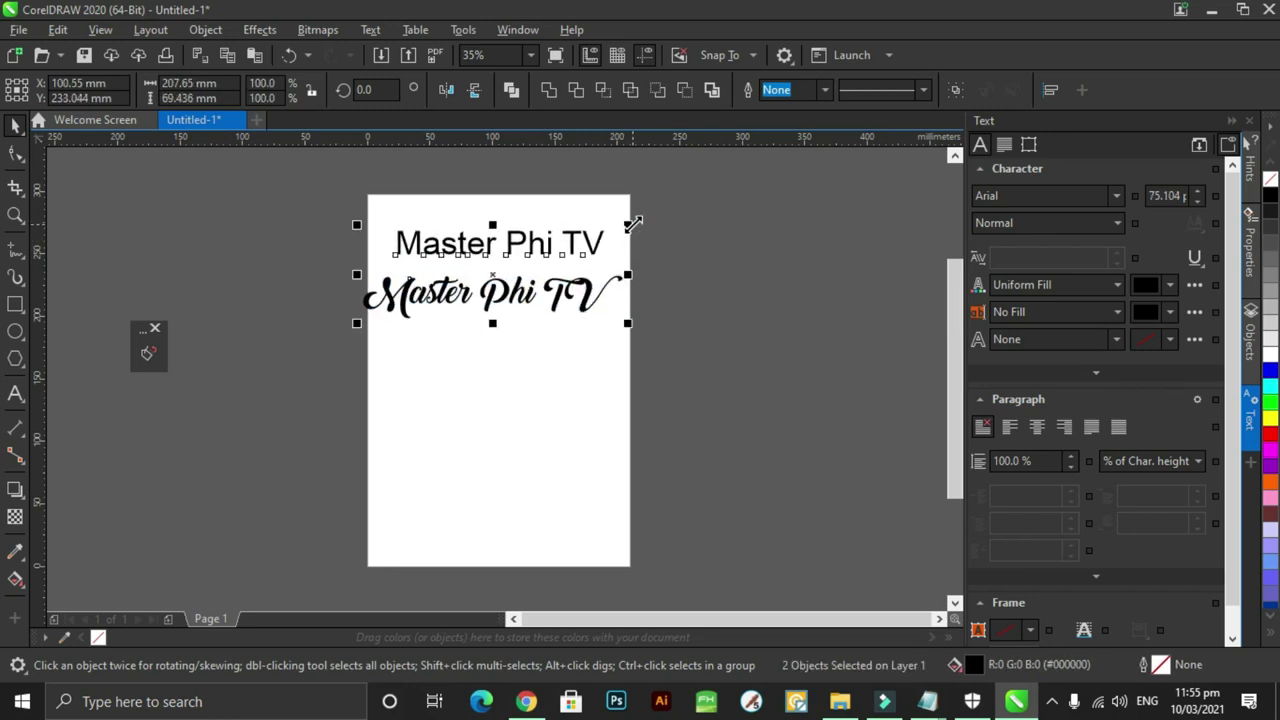
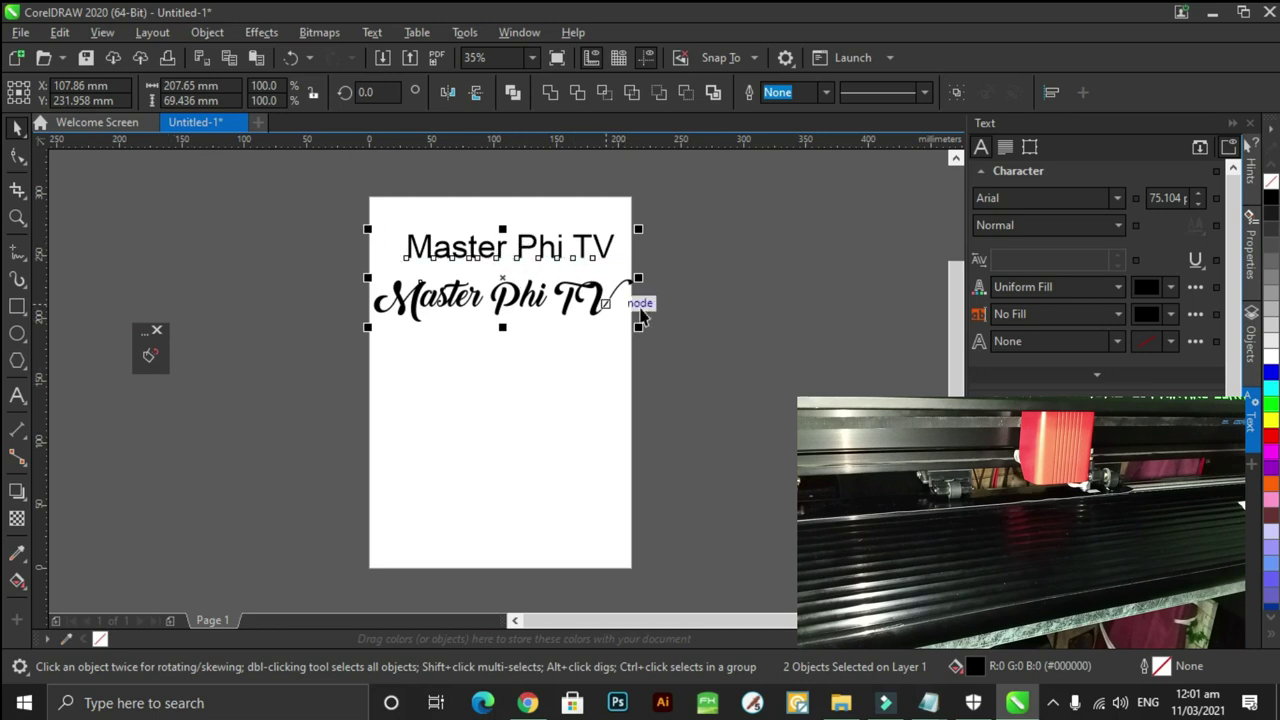
- Shrink the script text to about 171 mm wide and place it just beneath the Arial text
left_click(686, 306)
left_click(626, 305)
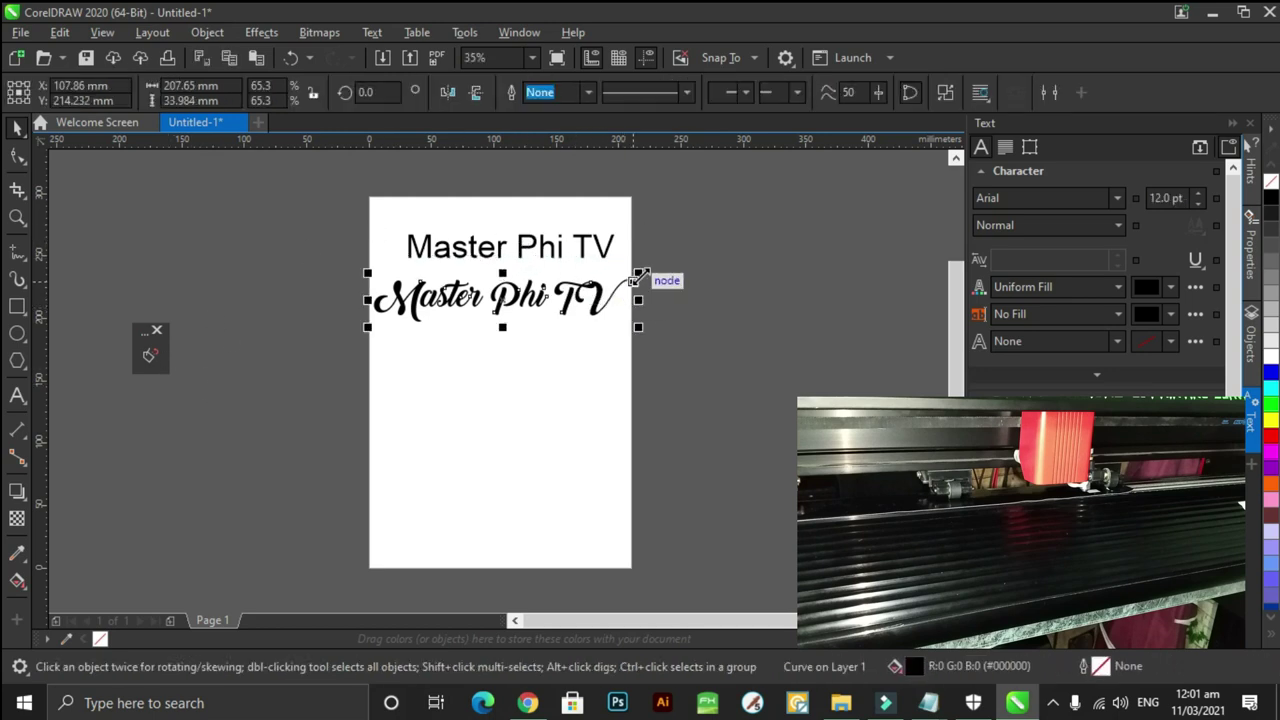
left_click_drag(638, 272, 504, 297)
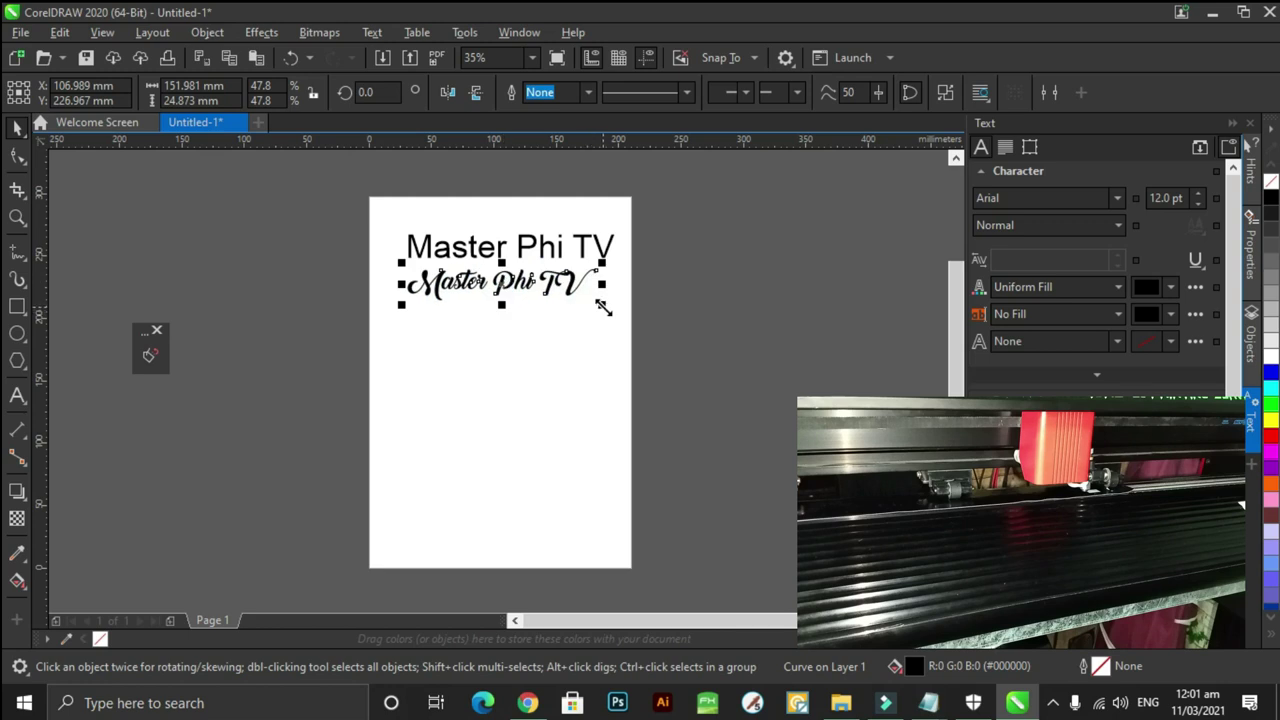
left_click_drag(599, 308, 622, 310)
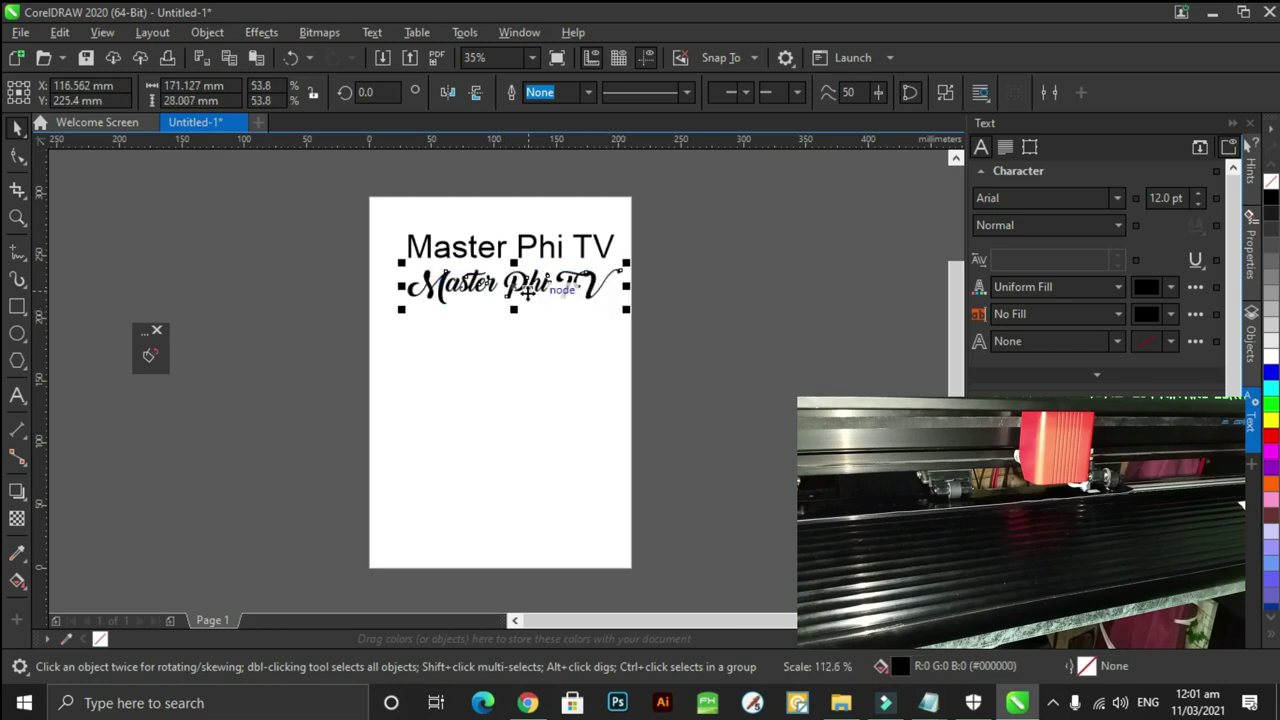
mouse_move(513, 285)
left_mouse_down()
mouse_move(517, 306)
mouse_move(504, 295)
left_mouse_up()
left_click(494, 332)
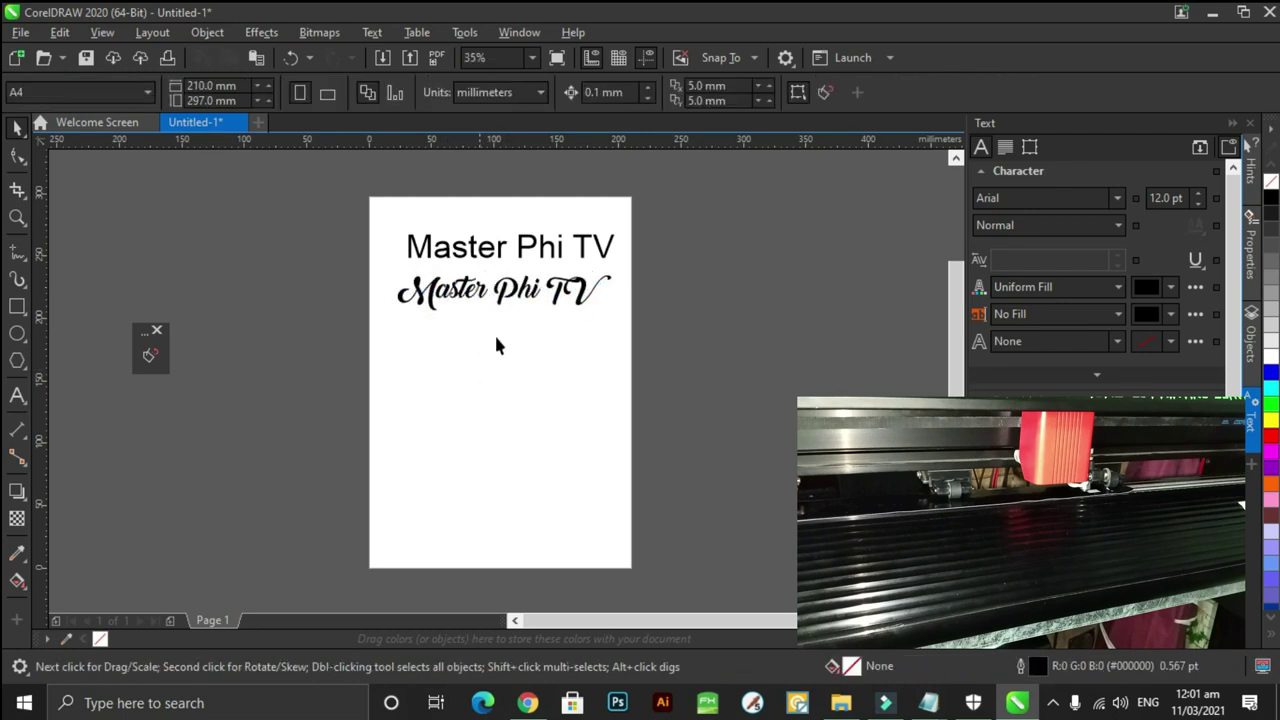
- Draw three adjoining rectangles about 35 mm tall around the script words Master, Phi and TV, the first about 84 mm wide and the last about 55 mm
left_click(17, 306)
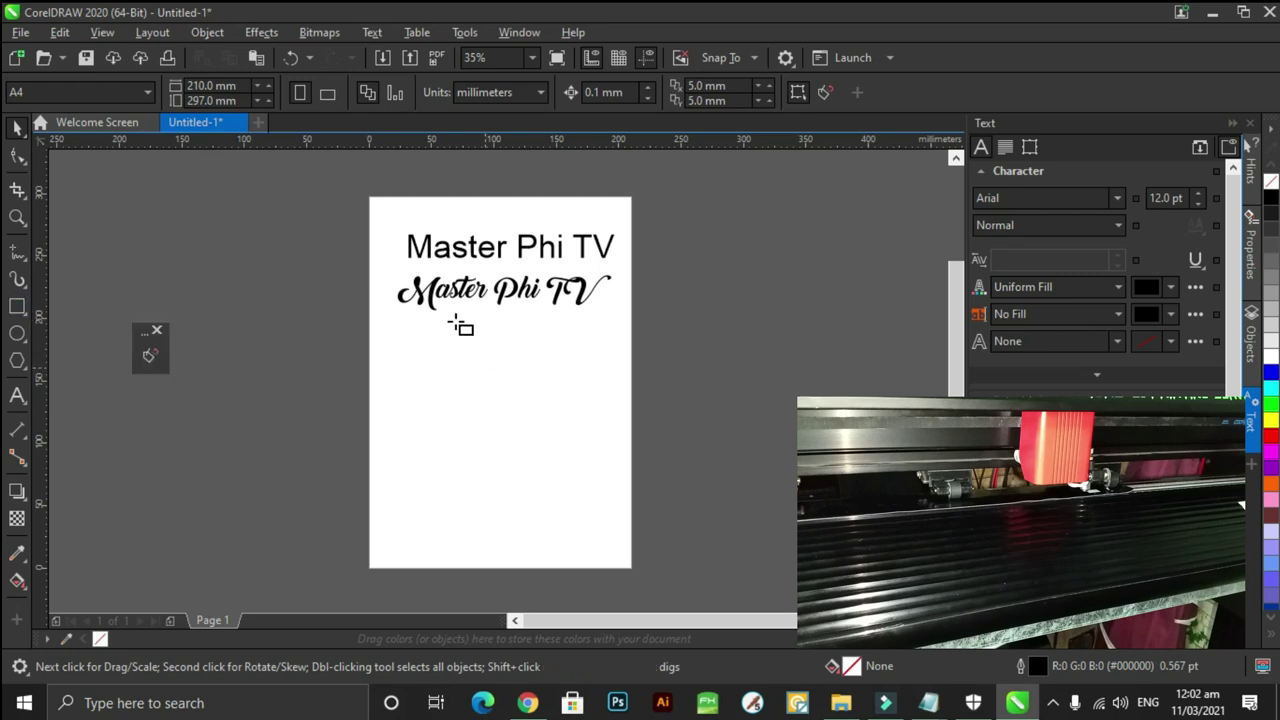
left_click_drag(386, 270, 621, 313)
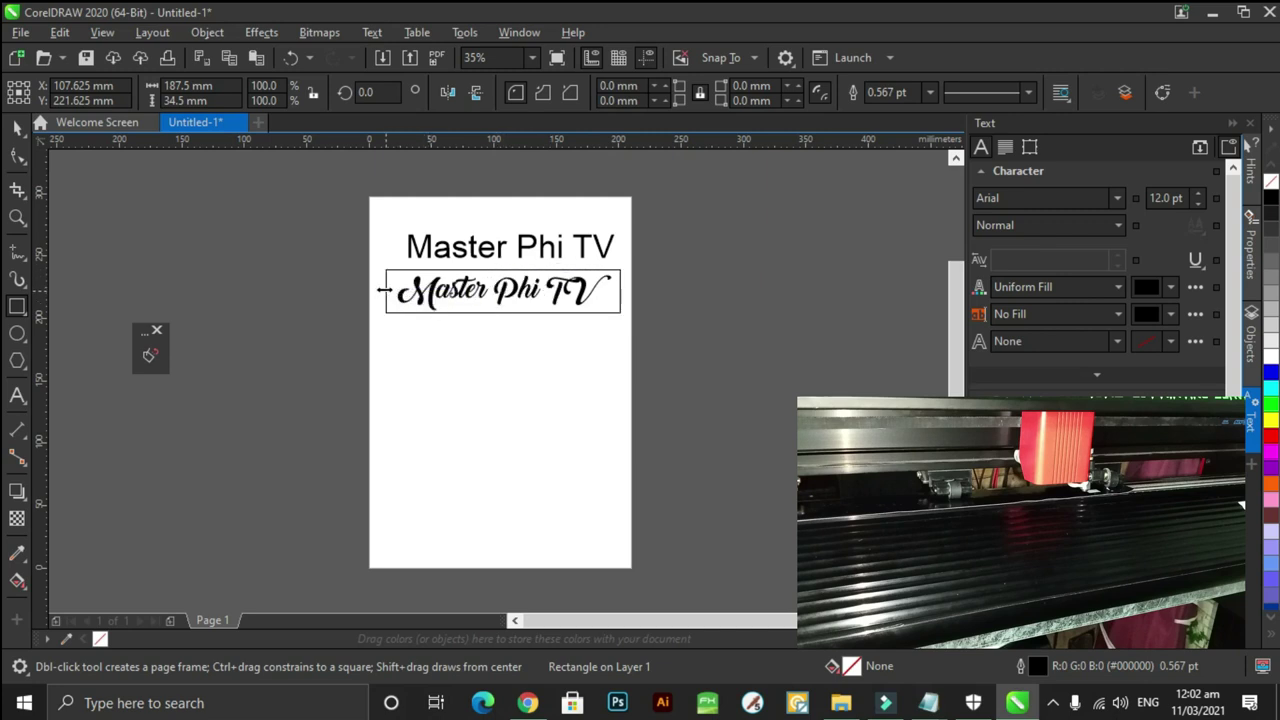
left_click_drag(380, 290, 384, 290)
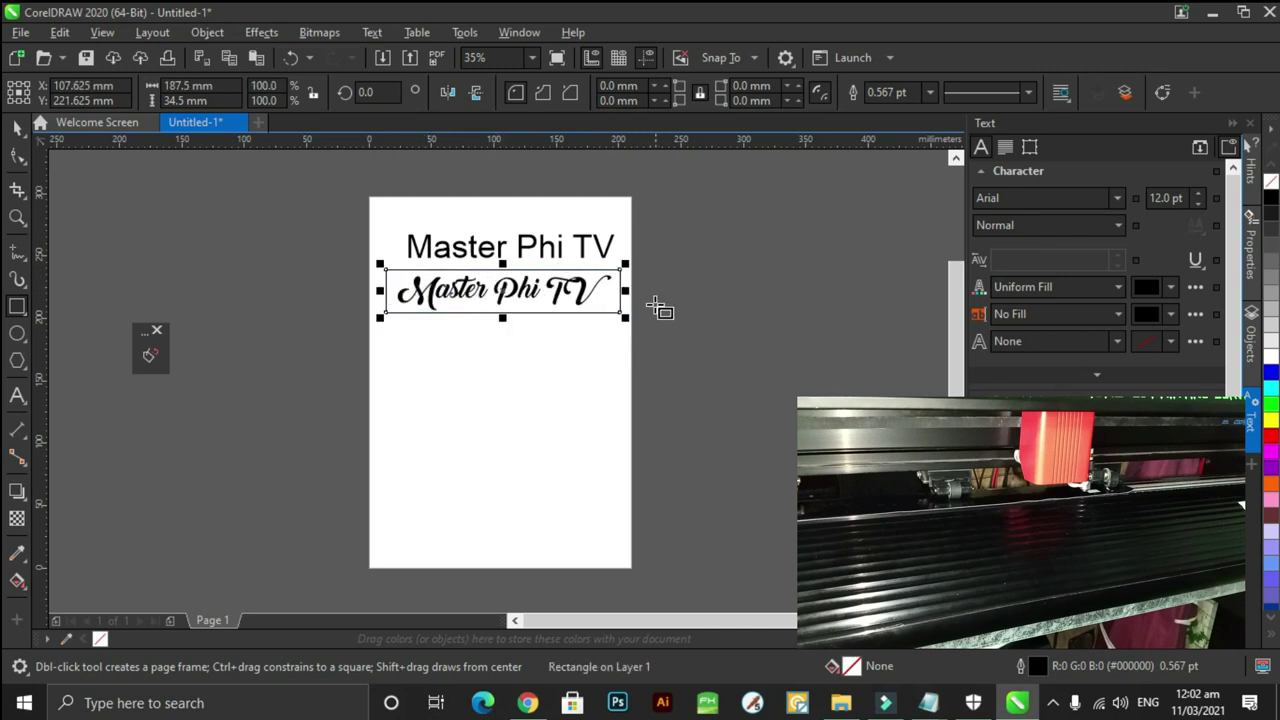
left_click_drag(621, 271, 462, 312)
scroll(481, 309, "up", 4)
scroll(462, 312, "down", 4)
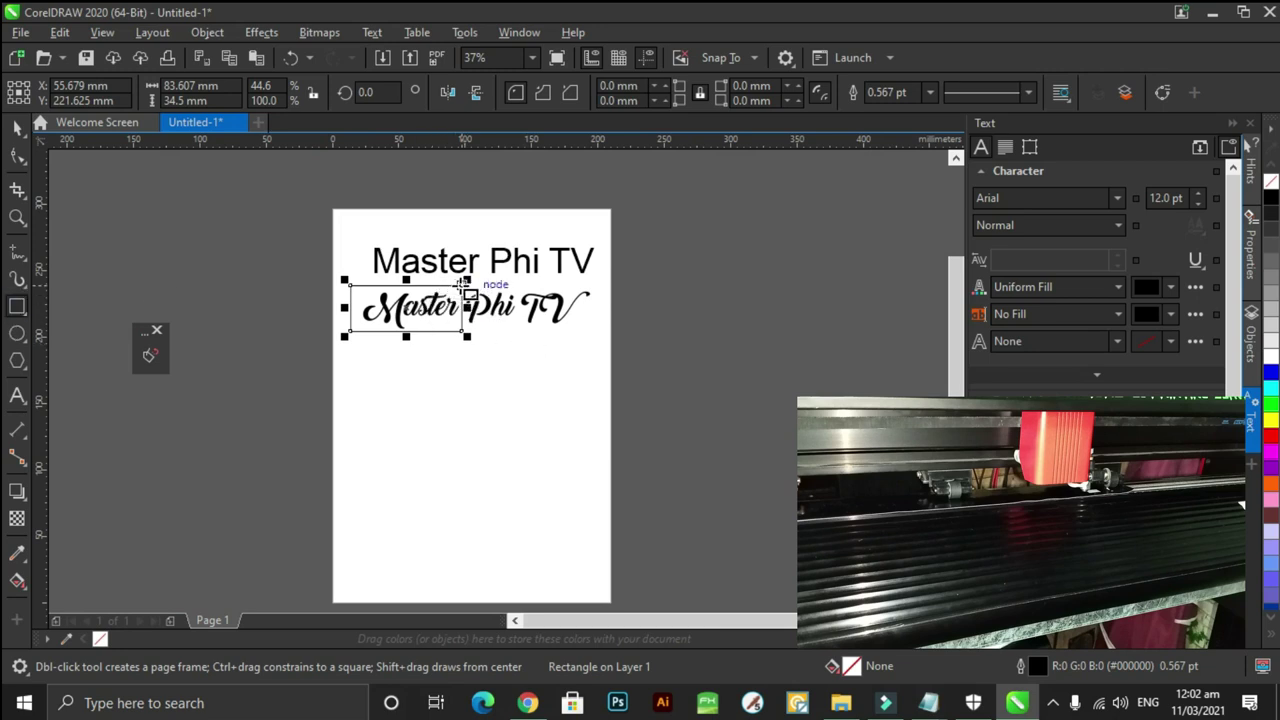
left_click_drag(463, 284, 593, 333)
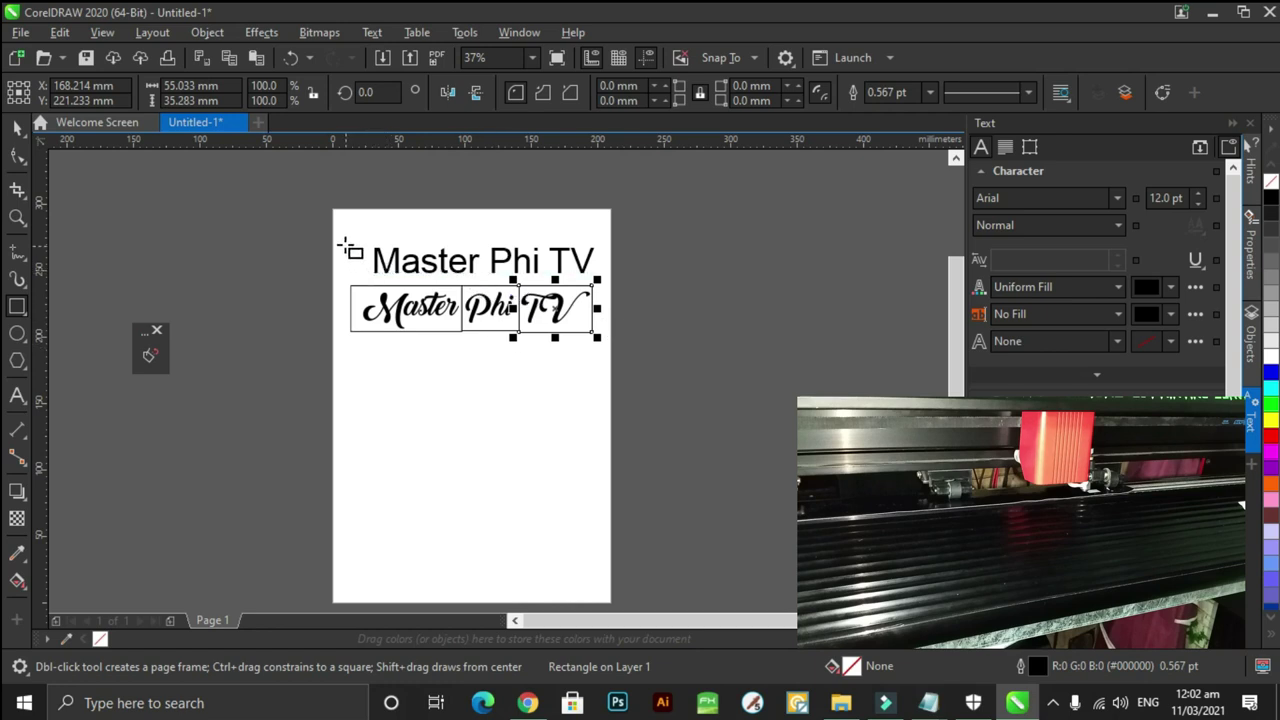
- Draw a rectangle around the Arial text, narrow it from its left edge to about 188 mm wide, and deselect it
mouse_move(340, 240)
left_mouse_down()
mouse_move(450, 302)
mouse_move(603, 287)
left_mouse_up()
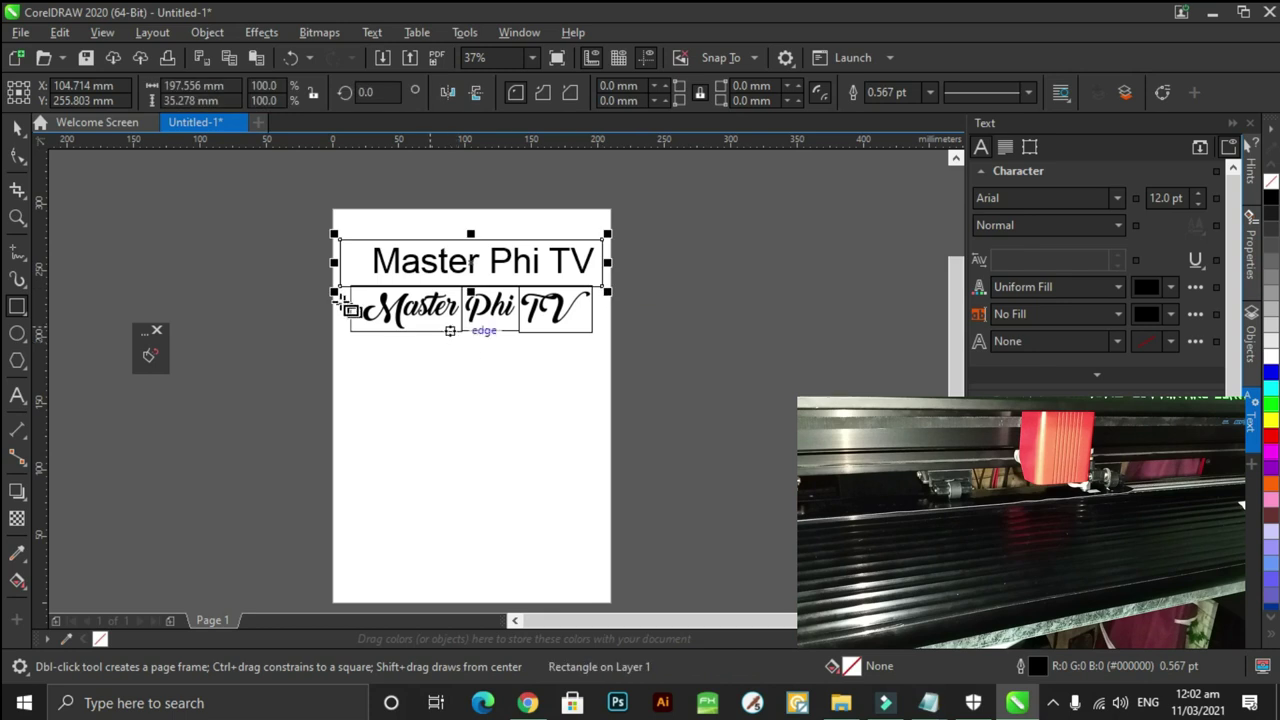
left_click_drag(340, 262, 352, 260)
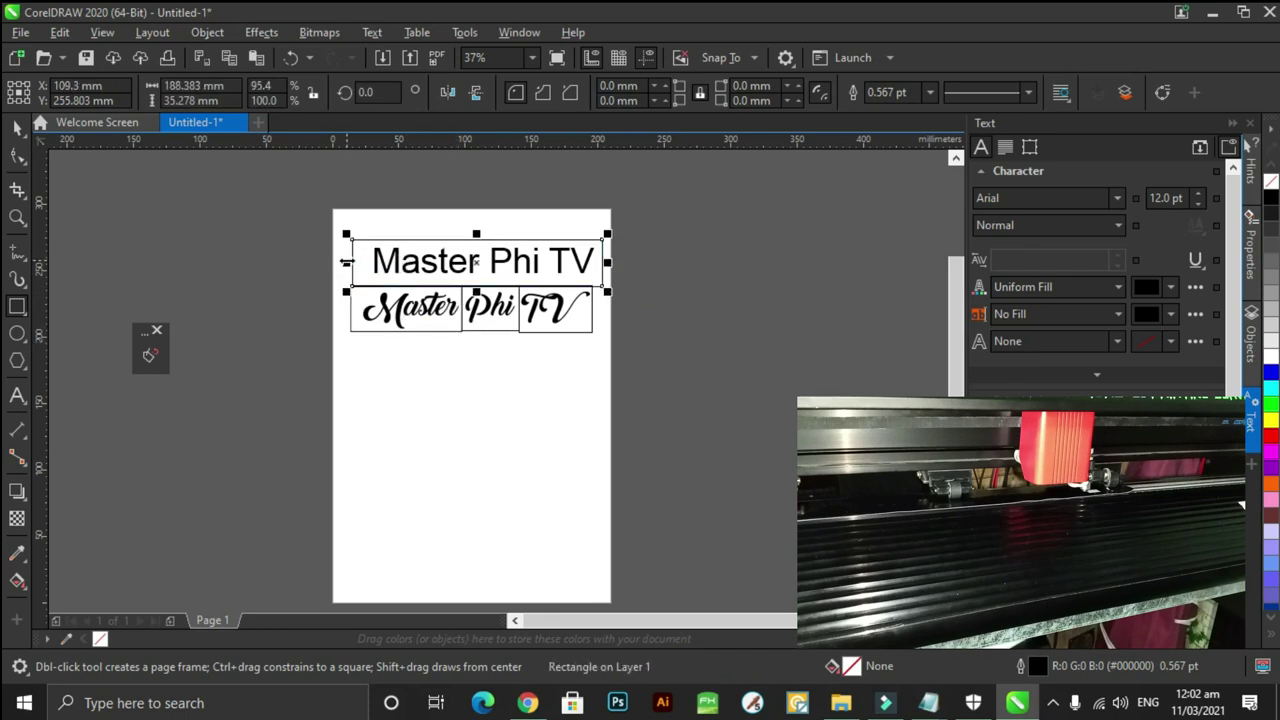
left_click(645, 333)
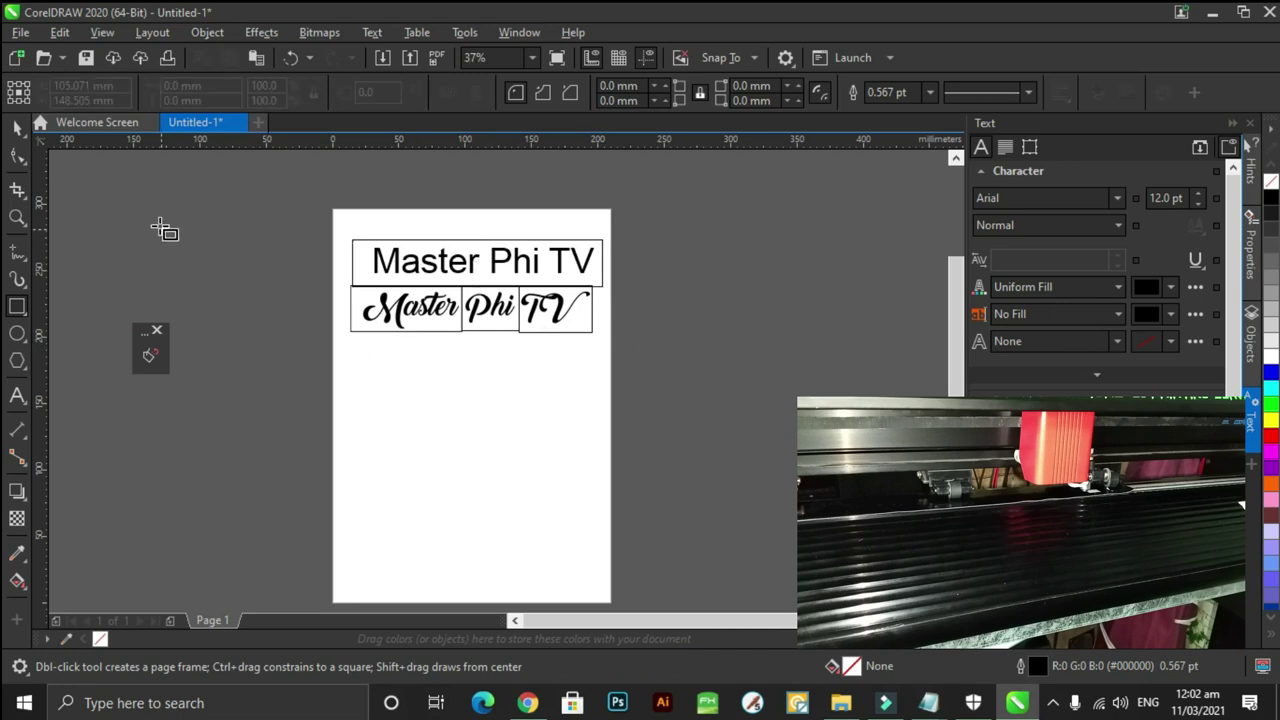
- Select both texts with all their surrounding rectangles and load them into the SignzWorld cutter plug-in
left_click(17, 130)
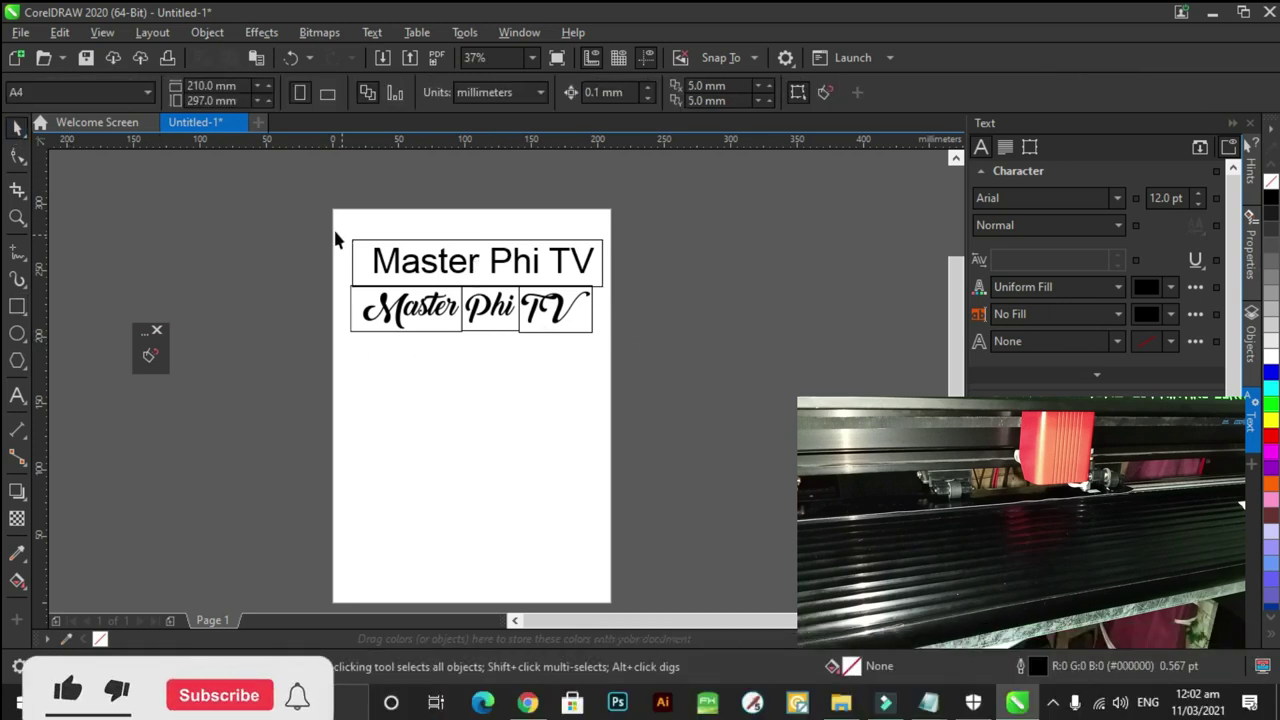
left_click_drag(317, 214, 660, 357)
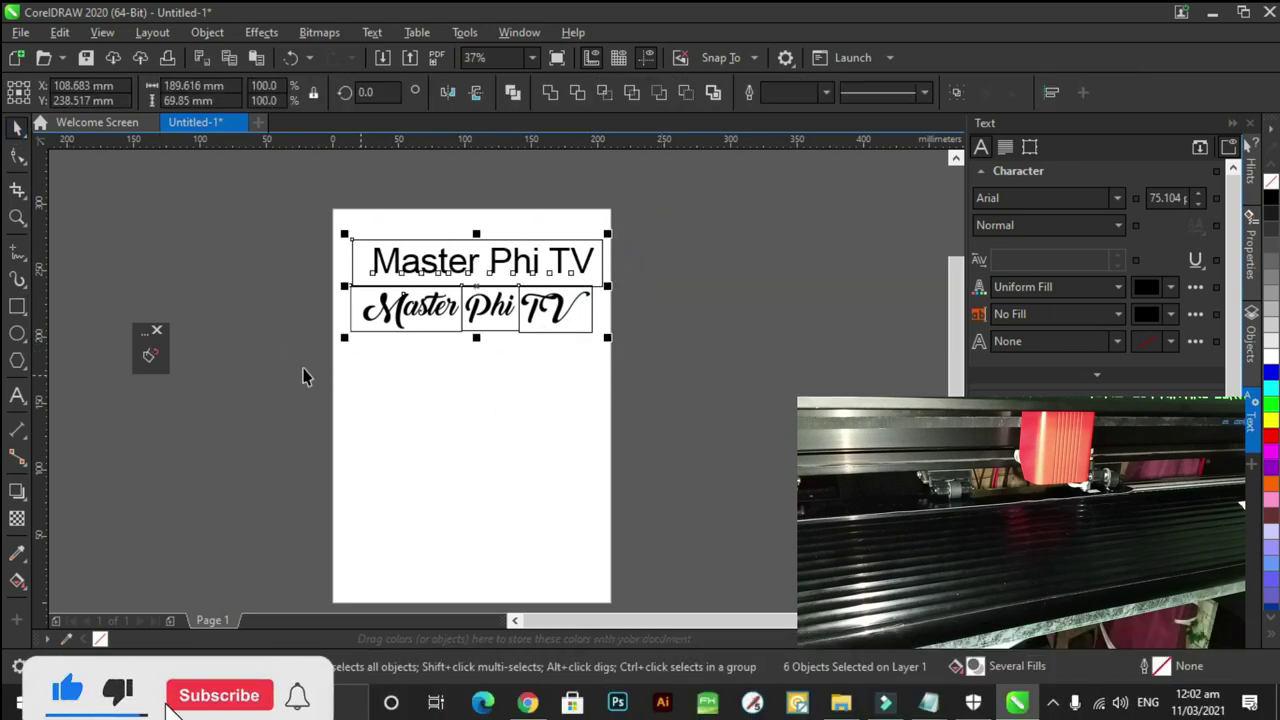
left_click(152, 357)
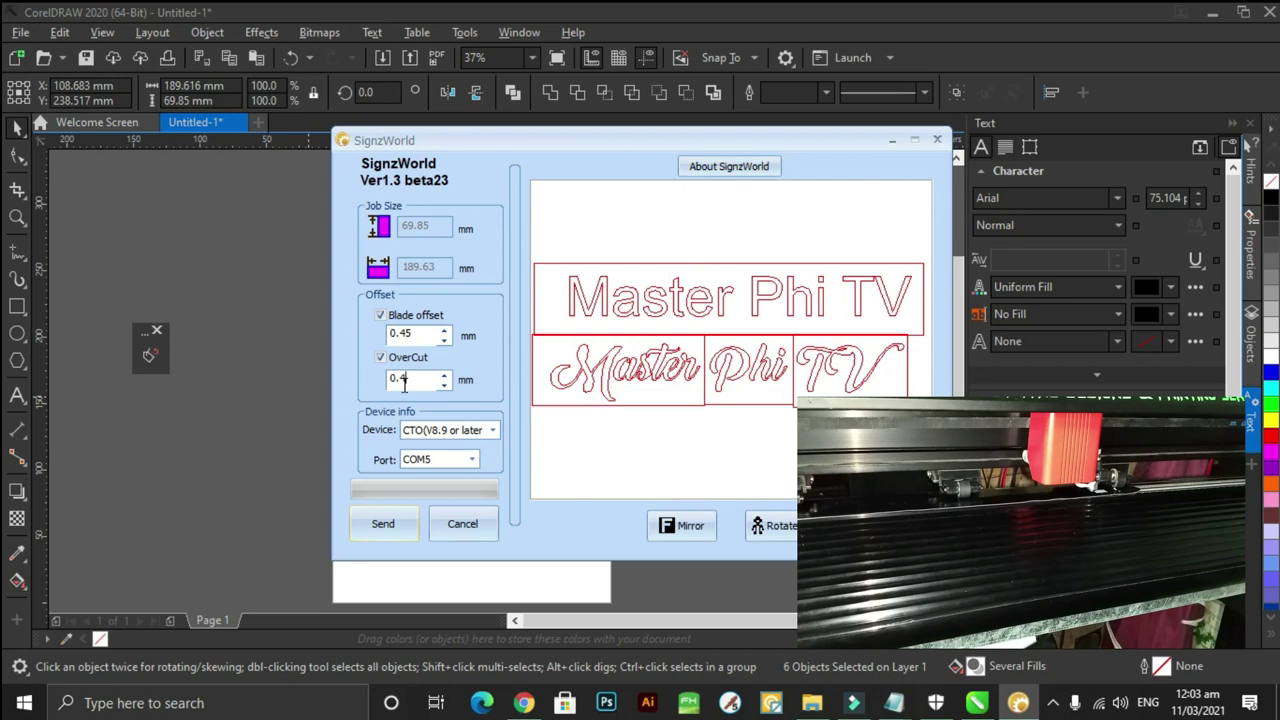
- Select CTO(V8.9 or later) as the cutter device and COM5 as its port in the SignzWorld plug-in
left_click(452, 430)
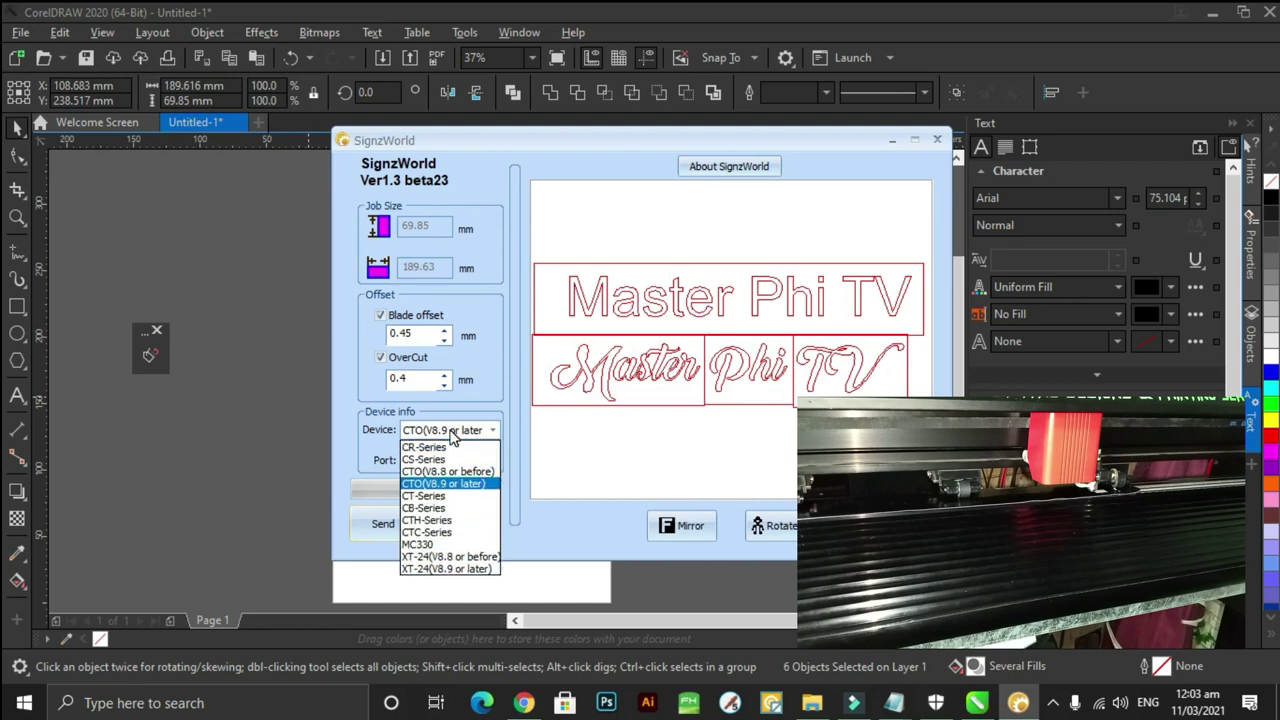
left_click(460, 488)
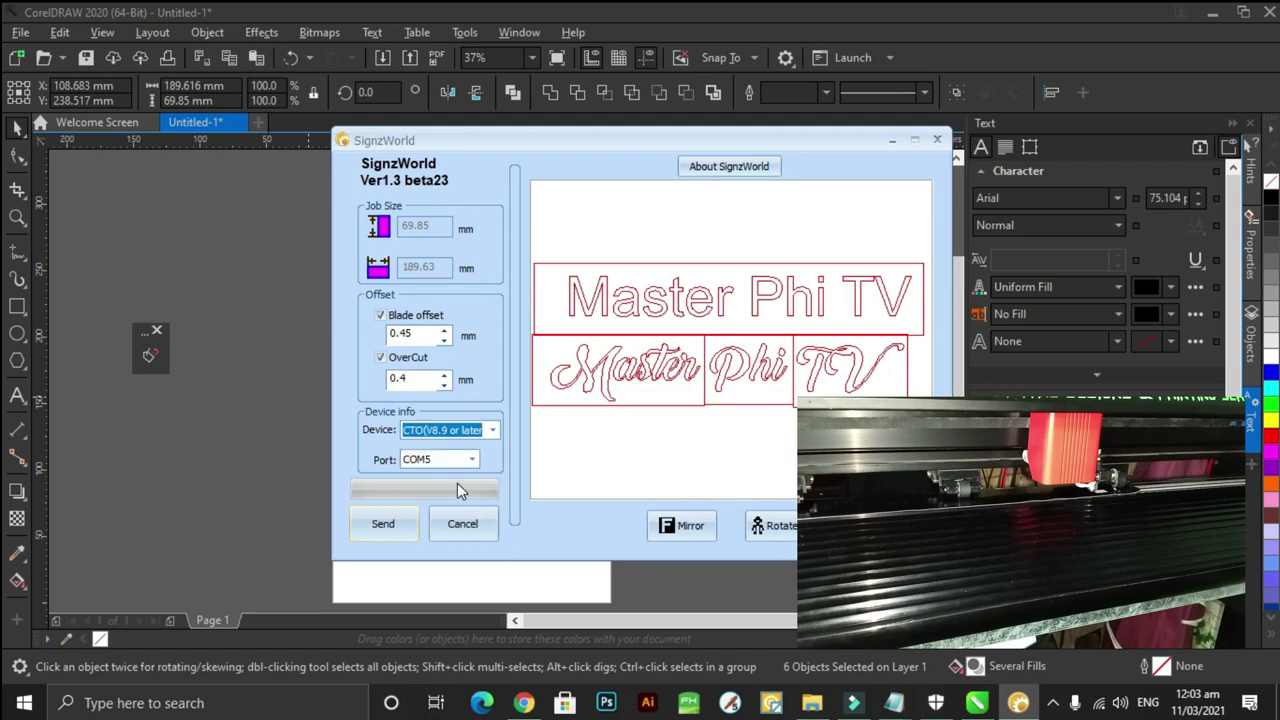
left_click(491, 430)
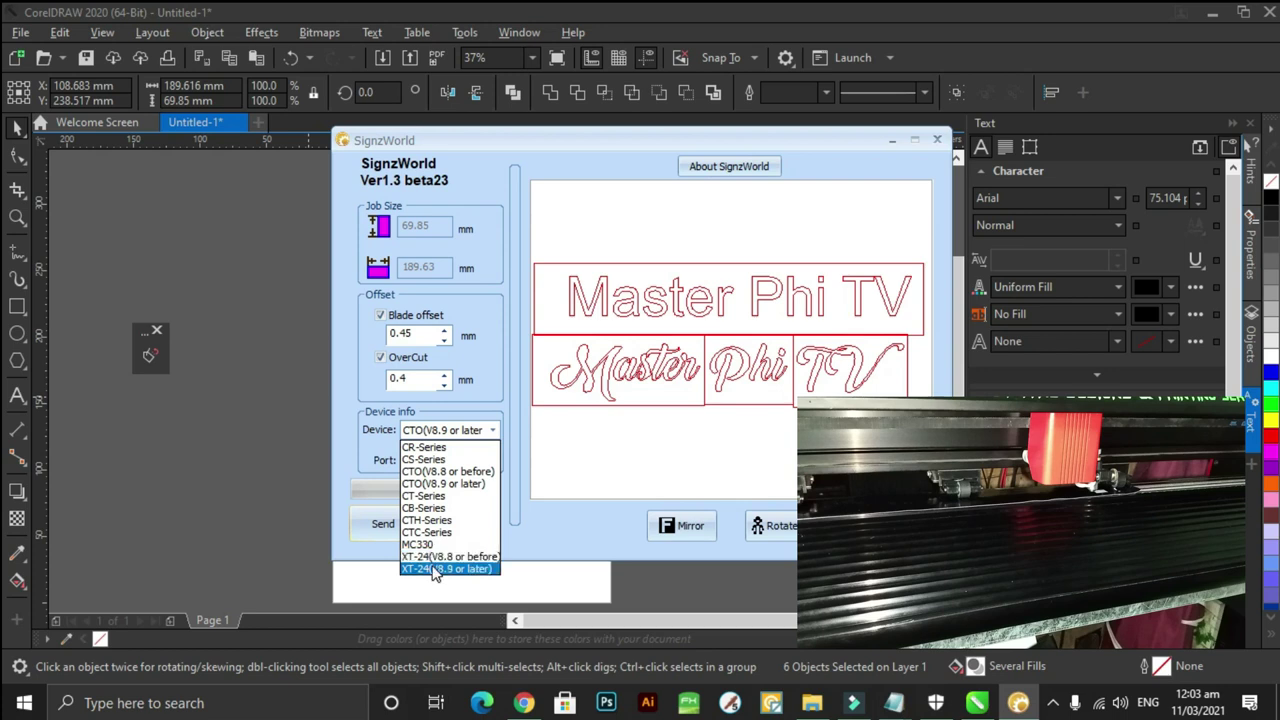
left_click(469, 485)
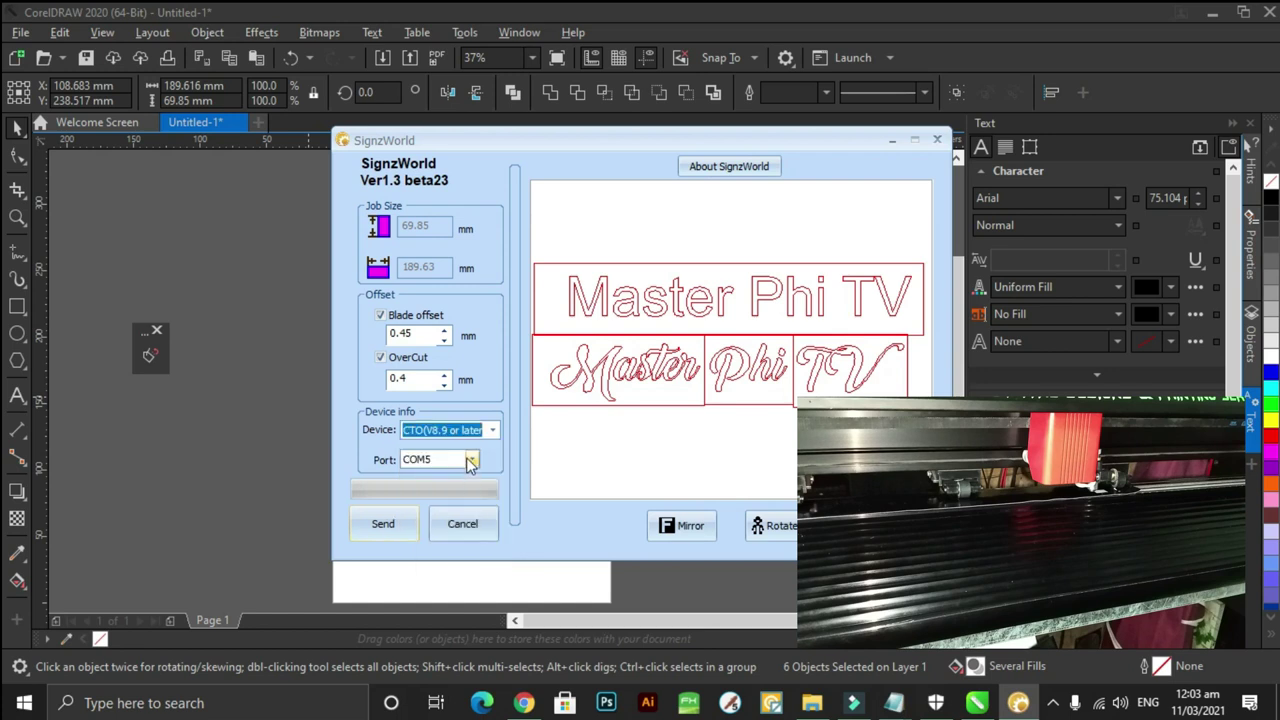
left_click(471, 459)
left_click(430, 476)
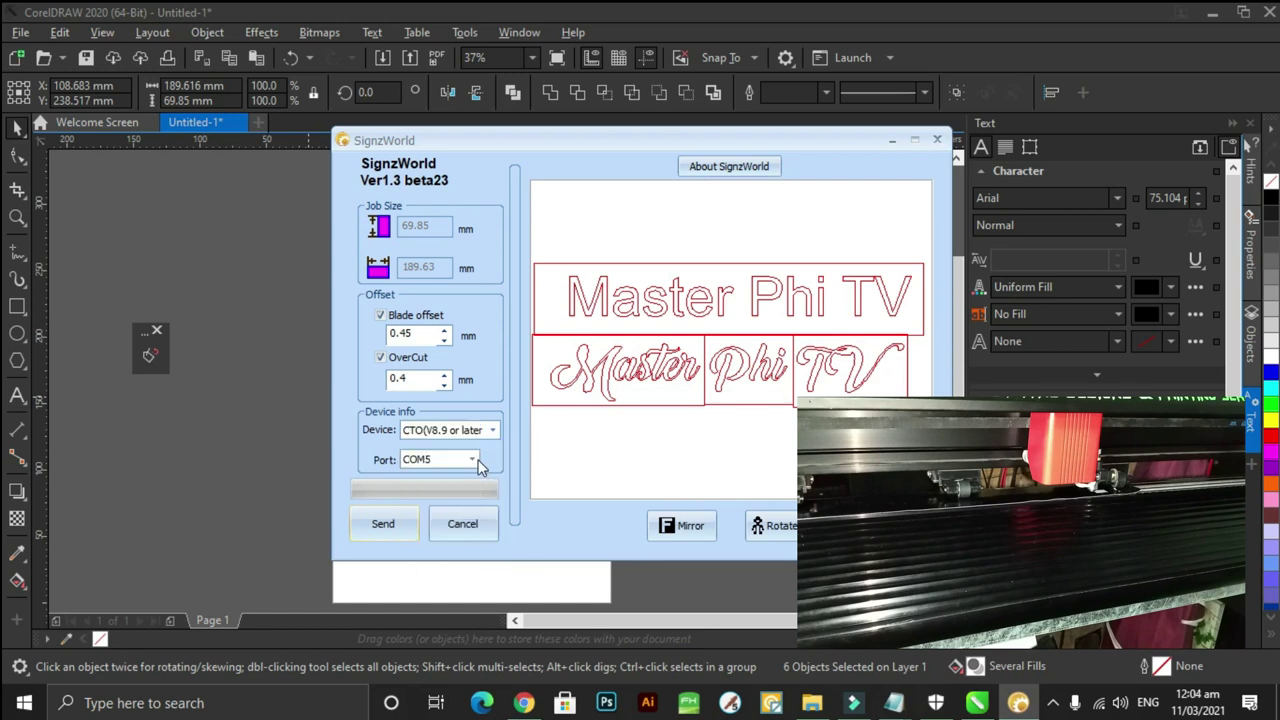
- Look up the cutter's USB serial port under Ports (COM & LPT) in Windows Device Manager, and minimize Device Manager
left_click(272, 694)
type("de")
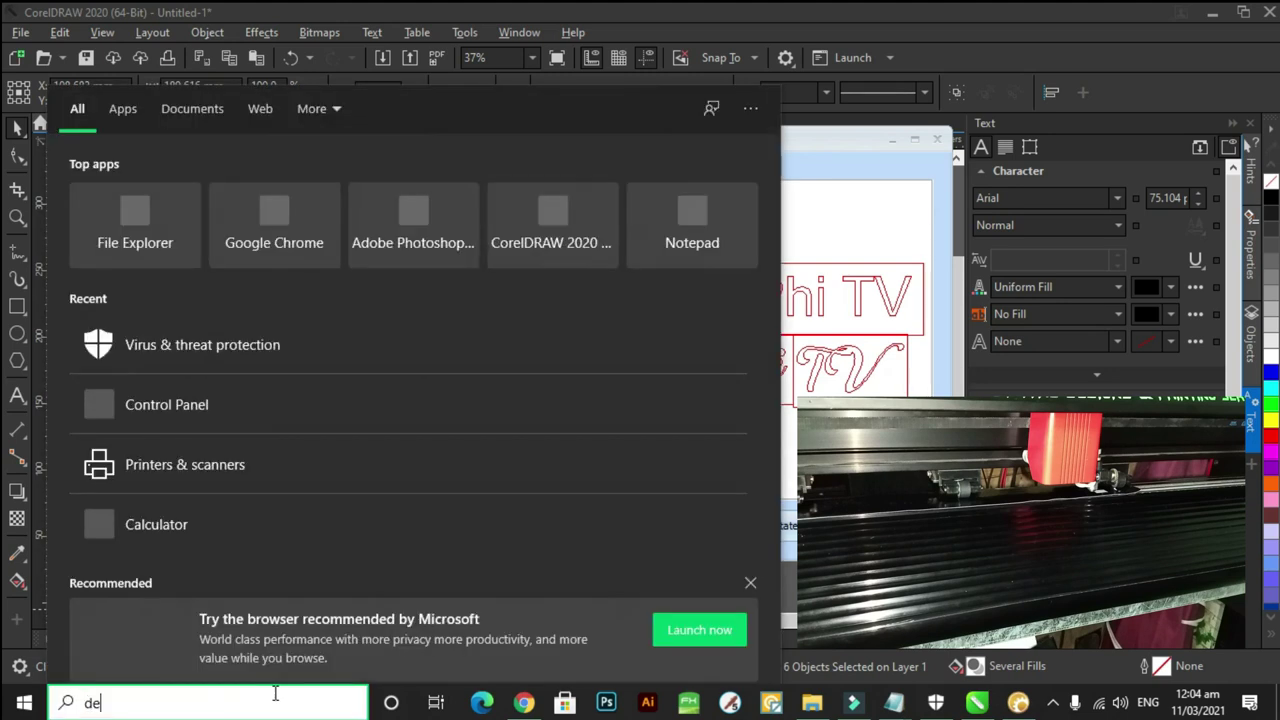
type("vice")
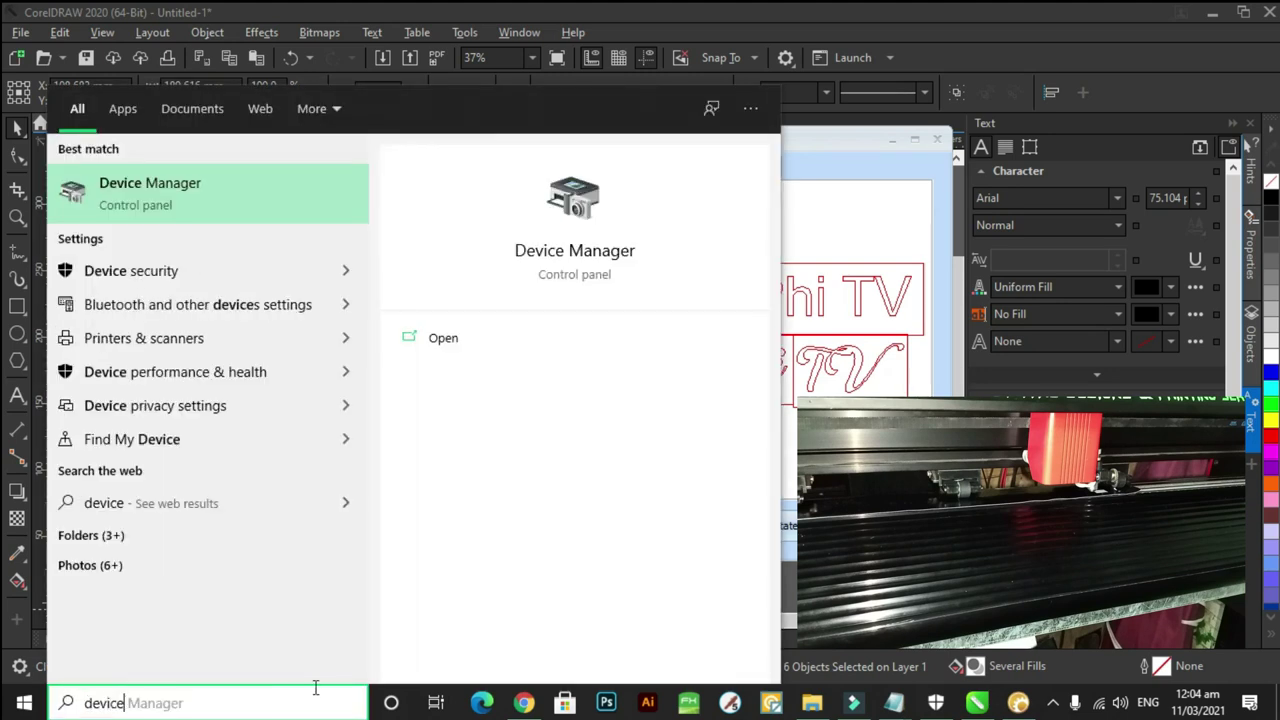
left_click(594, 258)
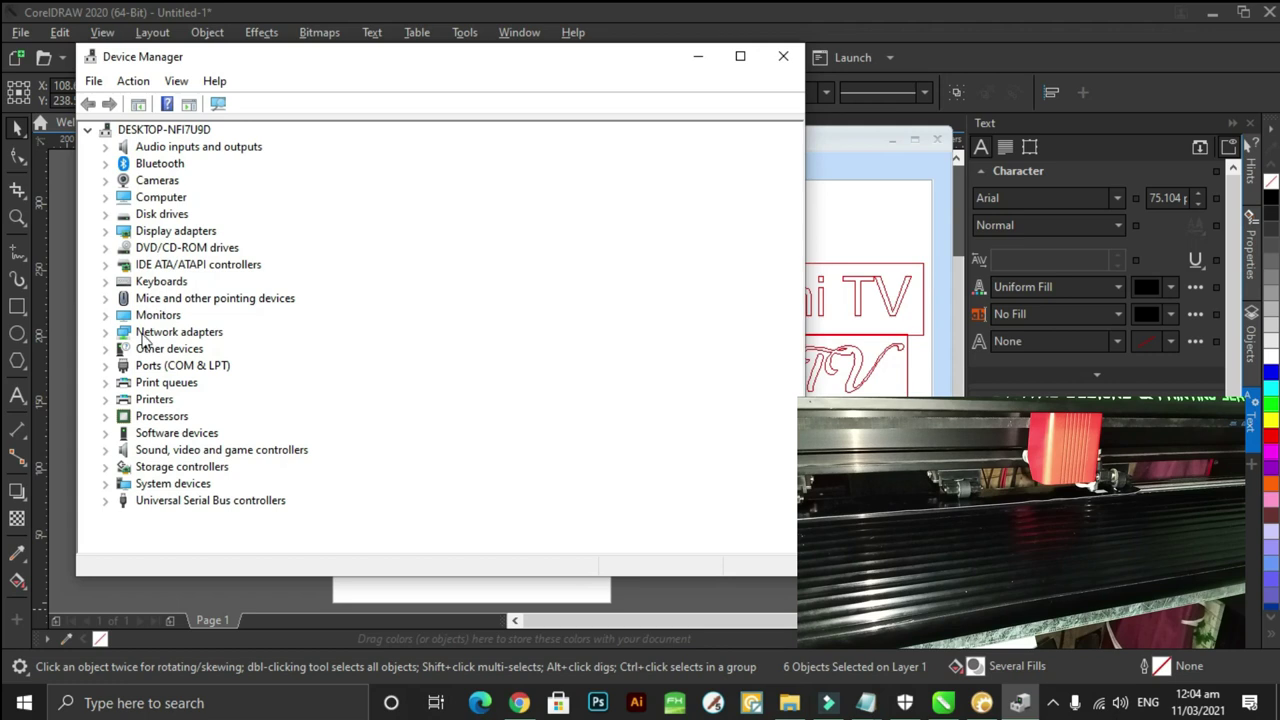
left_click(106, 366)
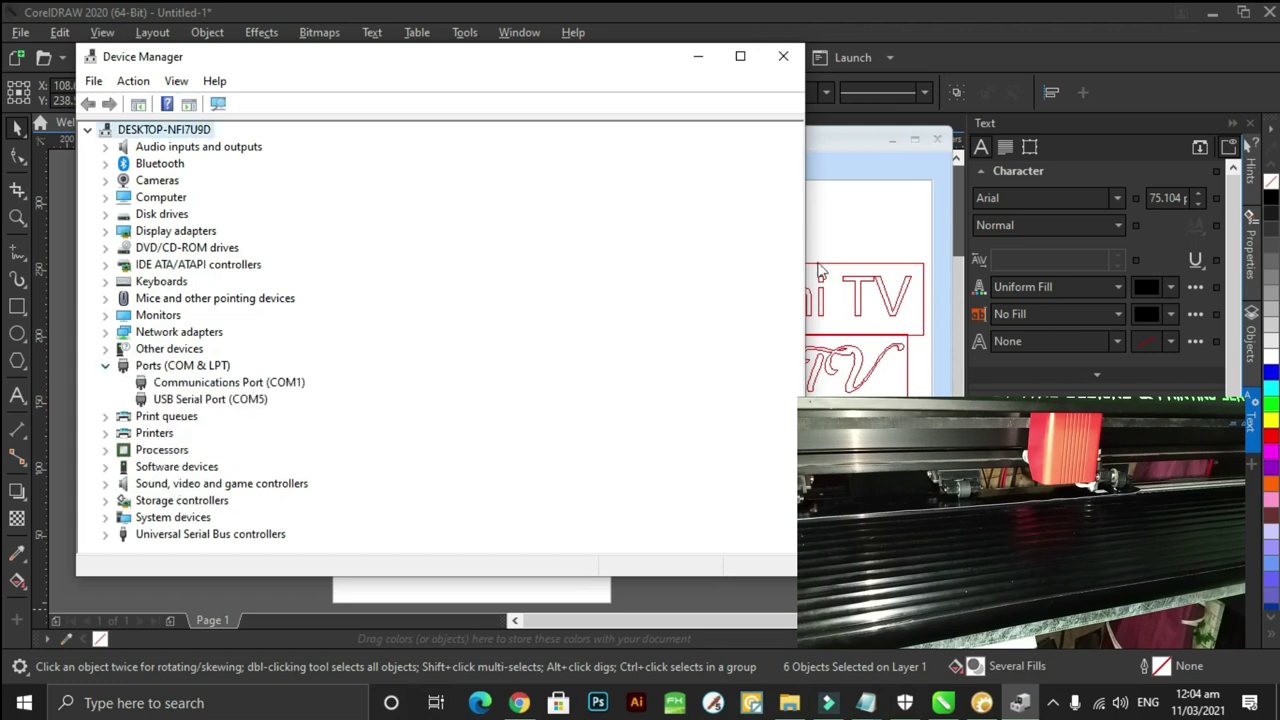
left_click(698, 56)
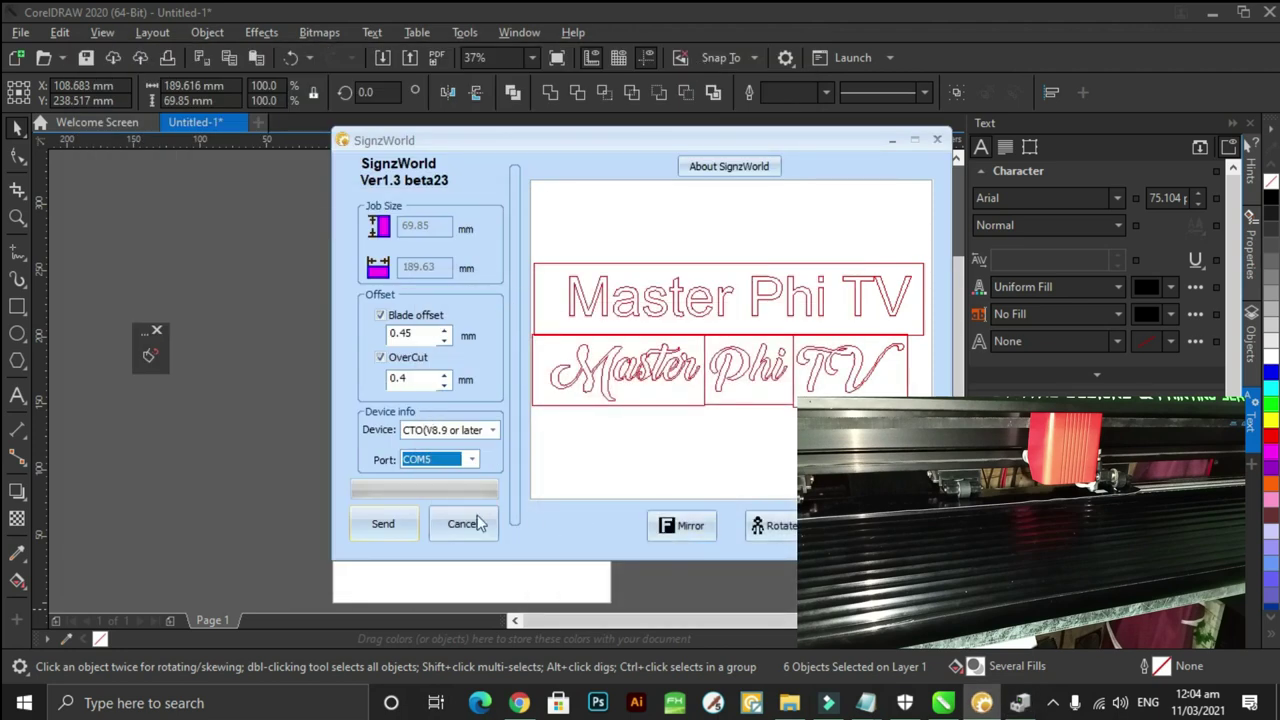
- Choose port COM5 in the SignzWorld plug-in and send the job to the cutter
left_click(471, 459)
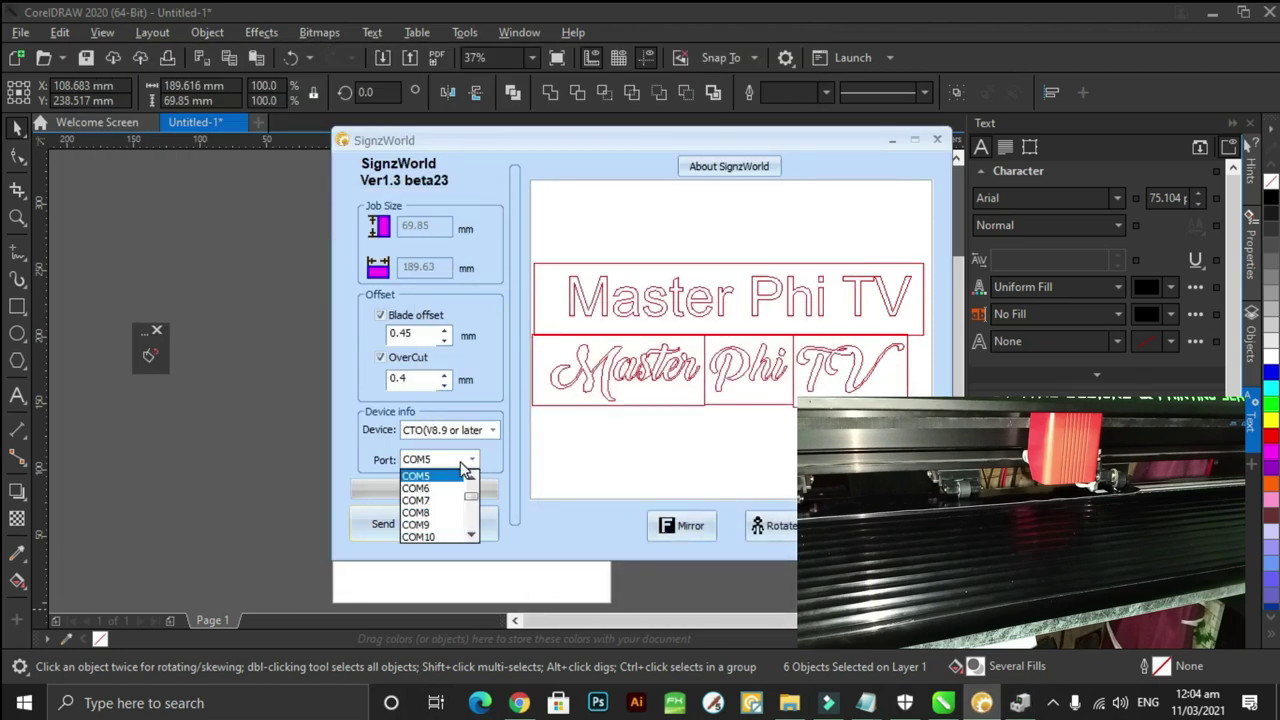
left_click(440, 476)
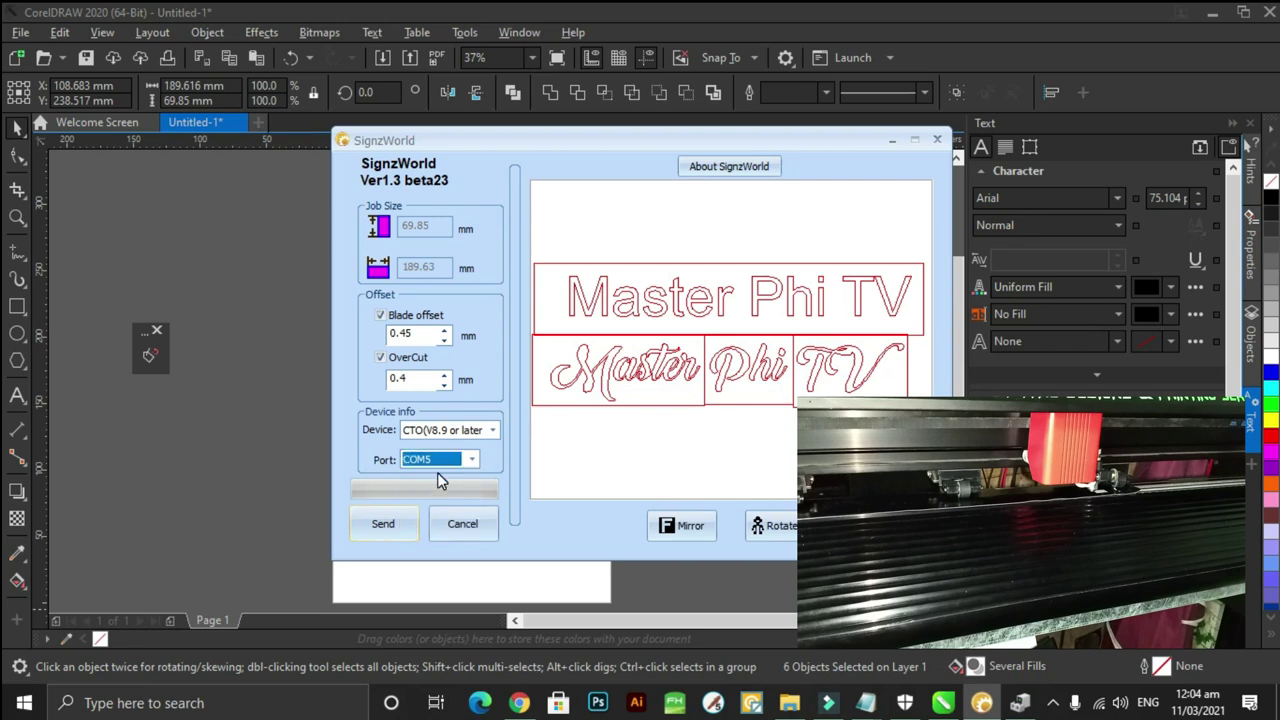
left_click(381, 529)
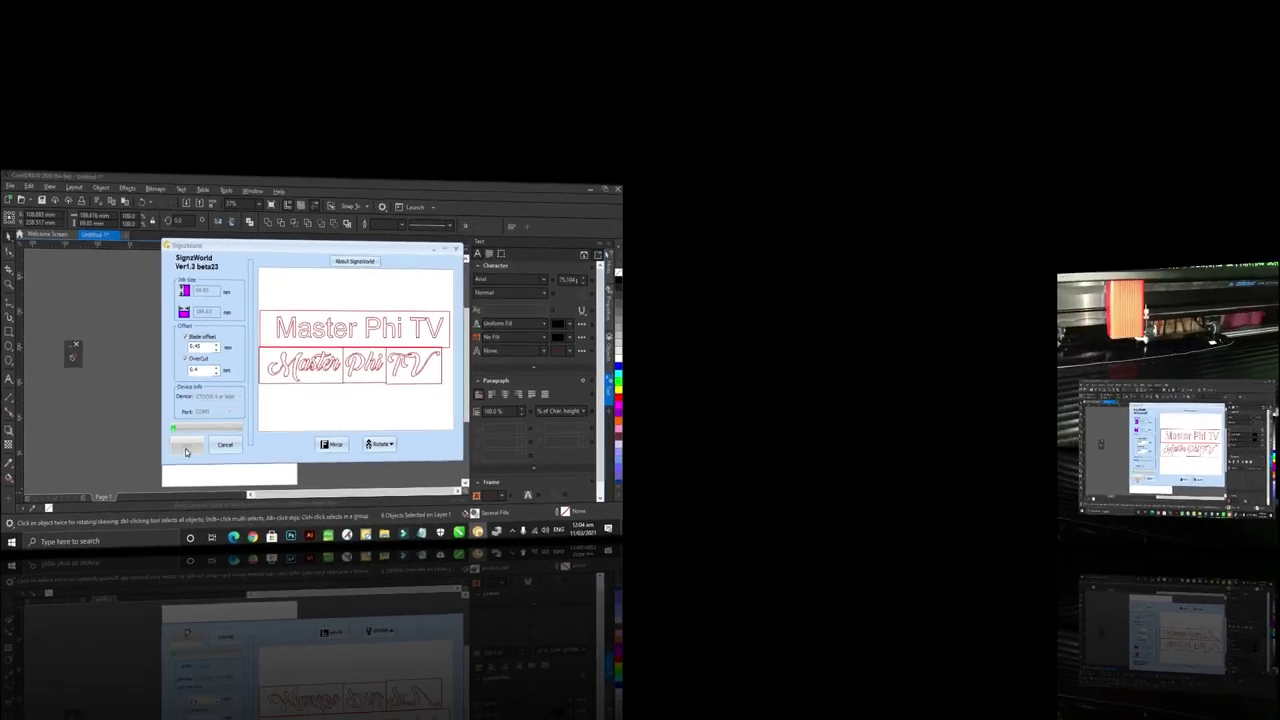